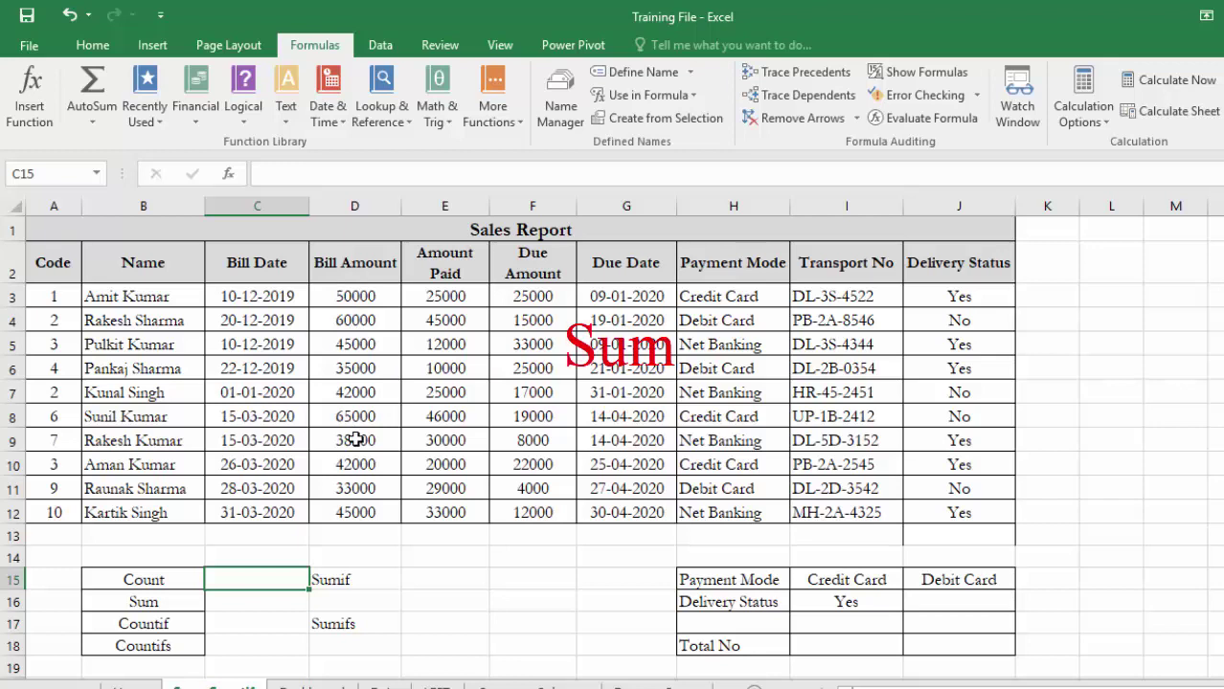
Enter a COUNT formula in C15 over the bill amounts D3:D12.
type("=count")
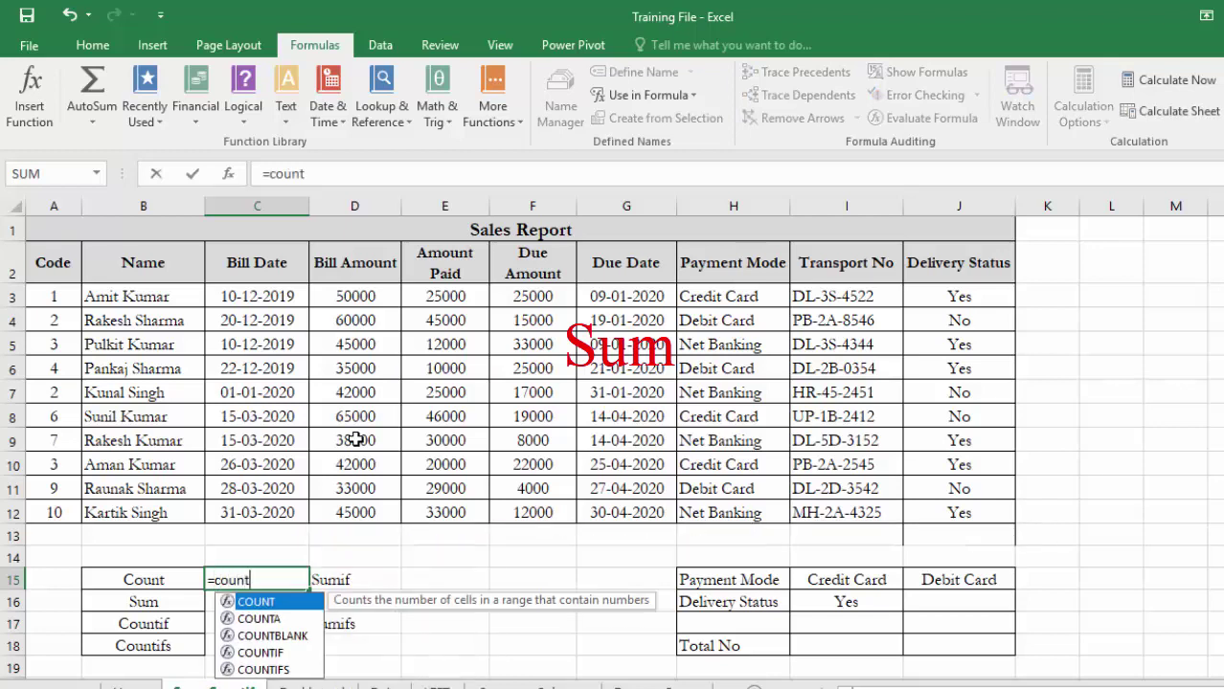
type("(")
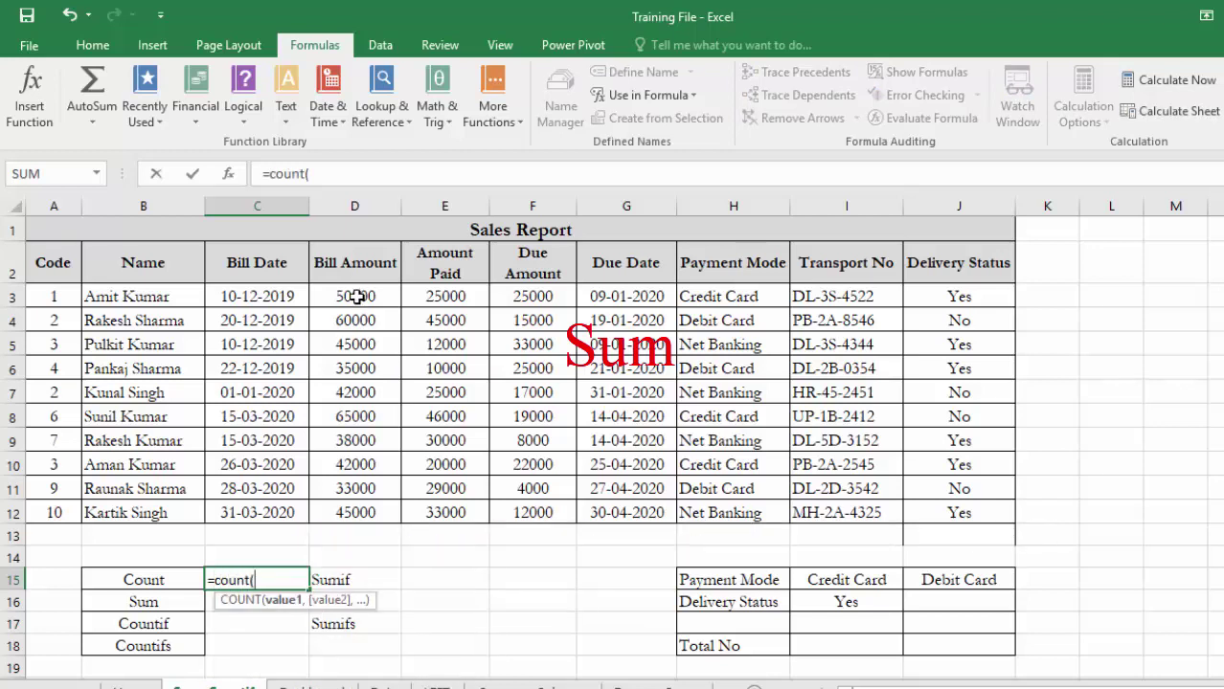
left_click(356, 297)
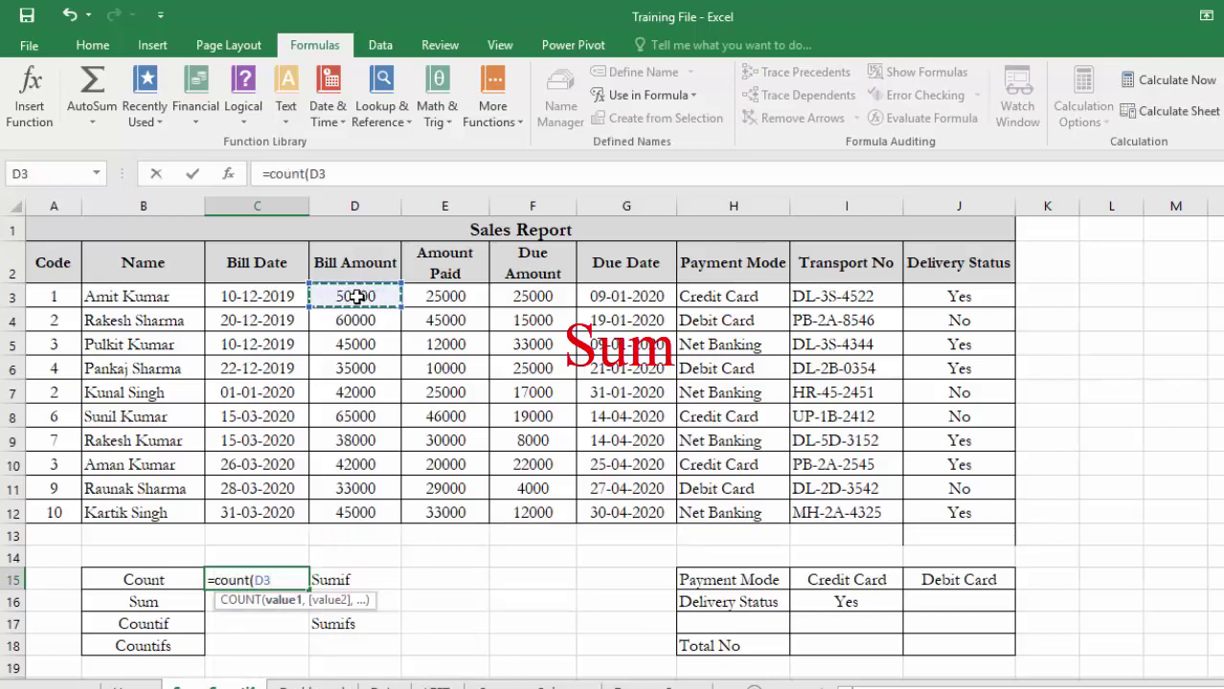
key("ctrl+shift+Down")
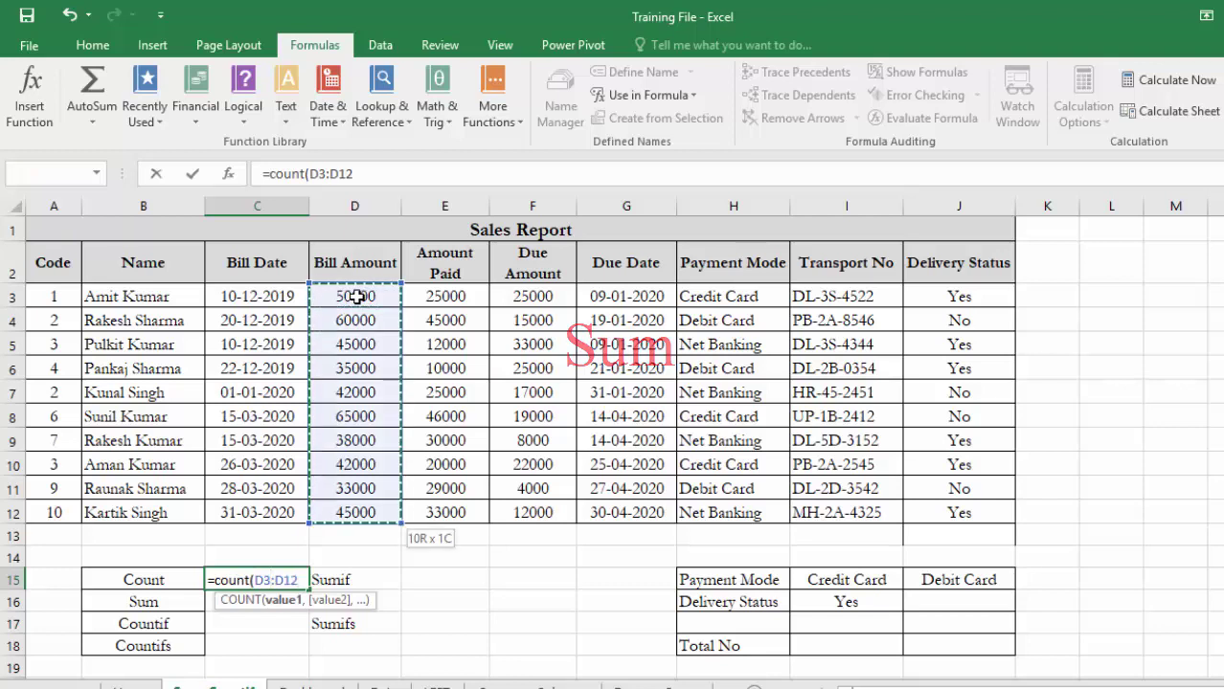
type(")")
key("Return")
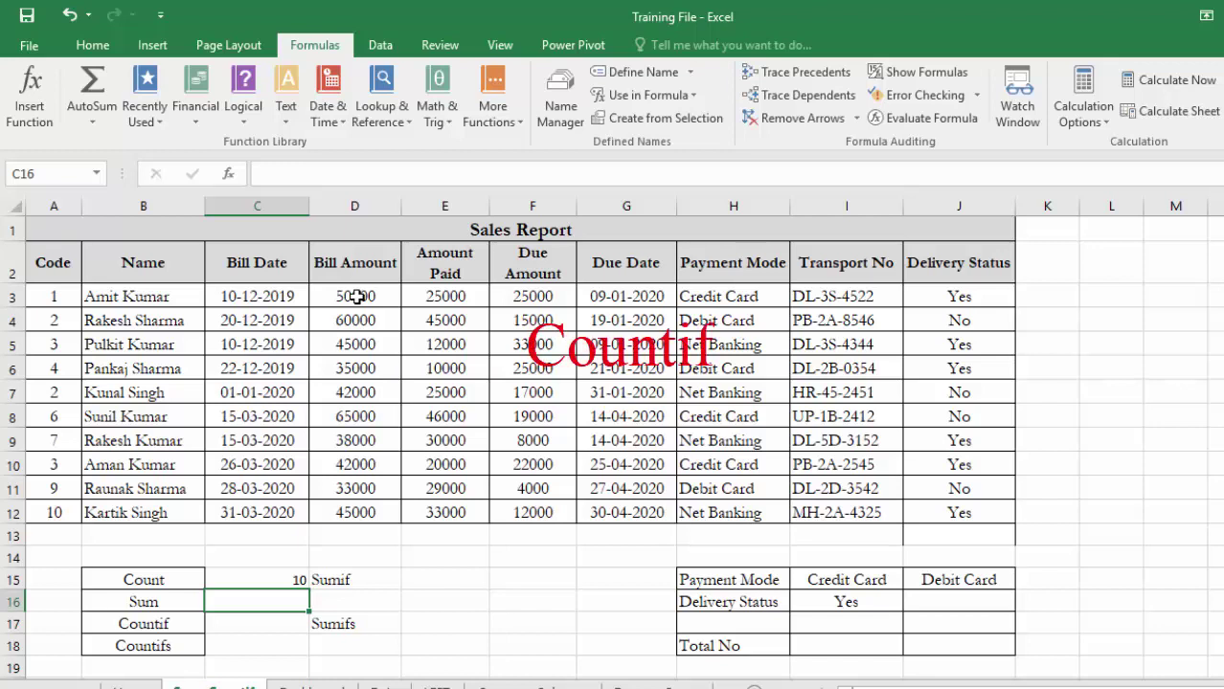
Enter a SUM formula in C16 totalling the bill amounts D3:D12.
type("=")
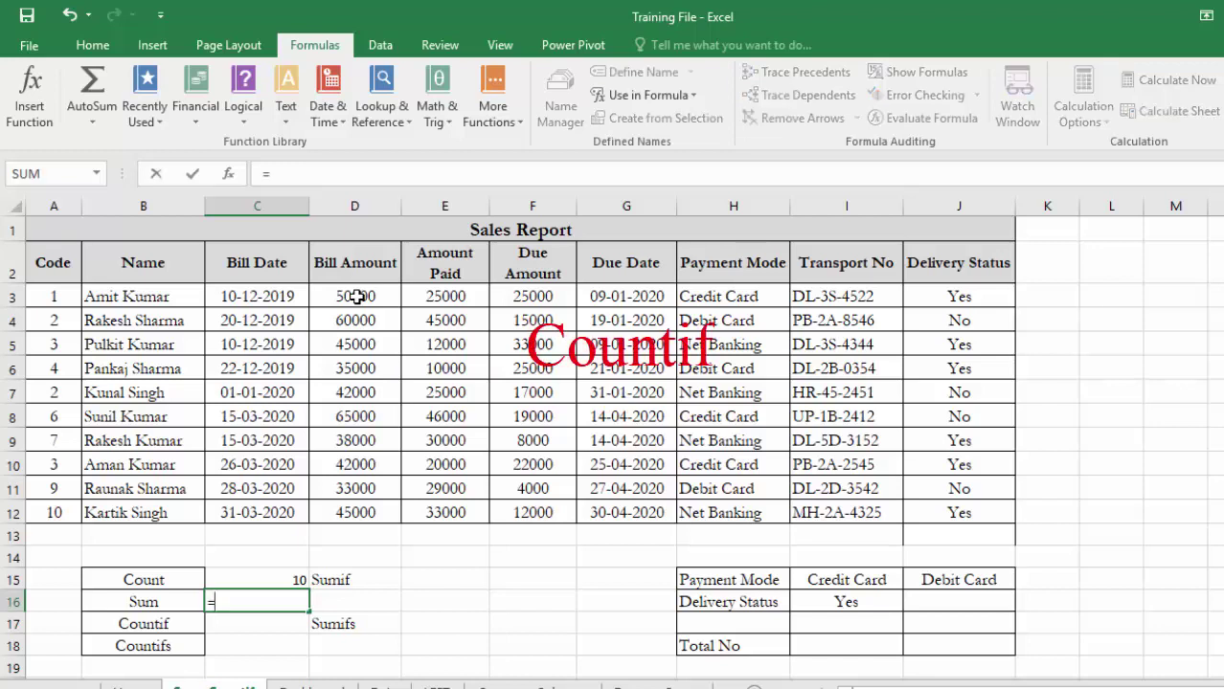
type("sum(")
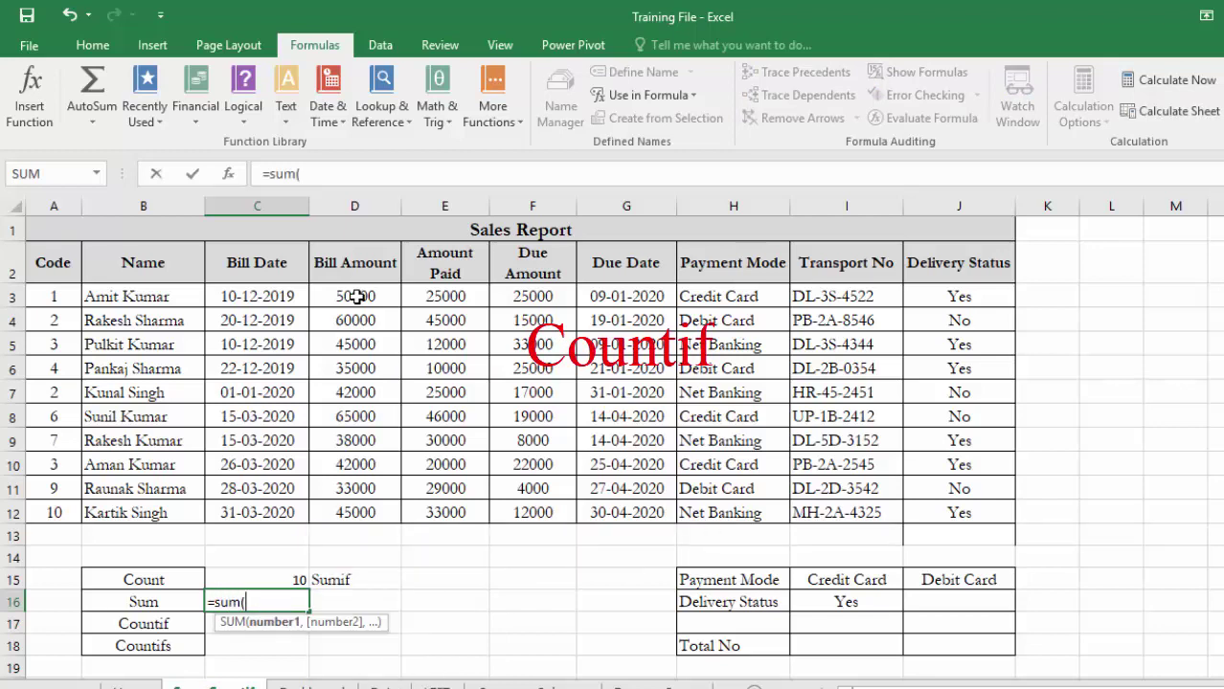
left_click(355, 297)
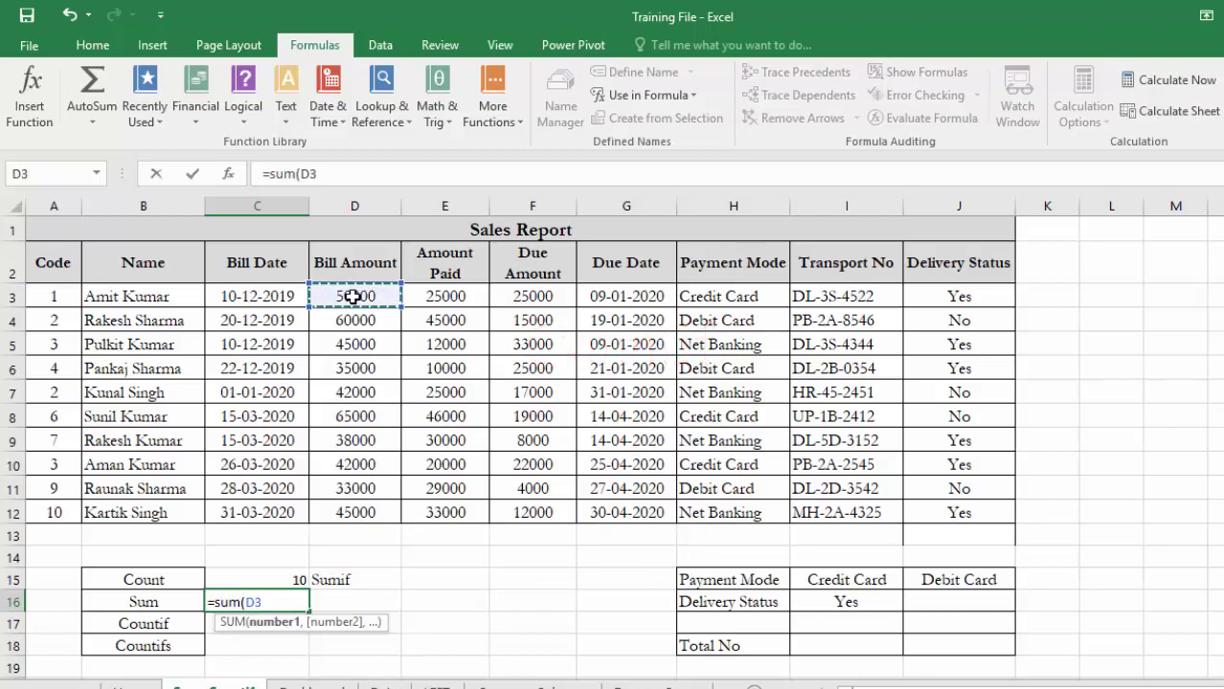
key("ctrl+shift+Down")
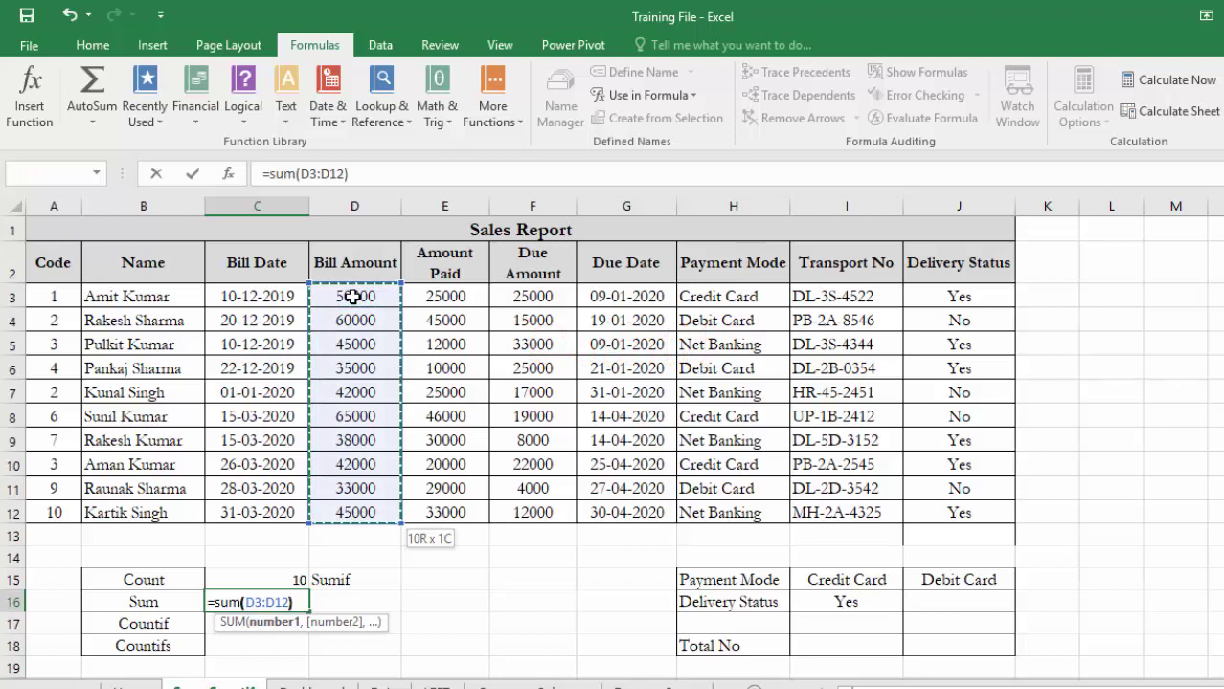
type(")")
key("Return")
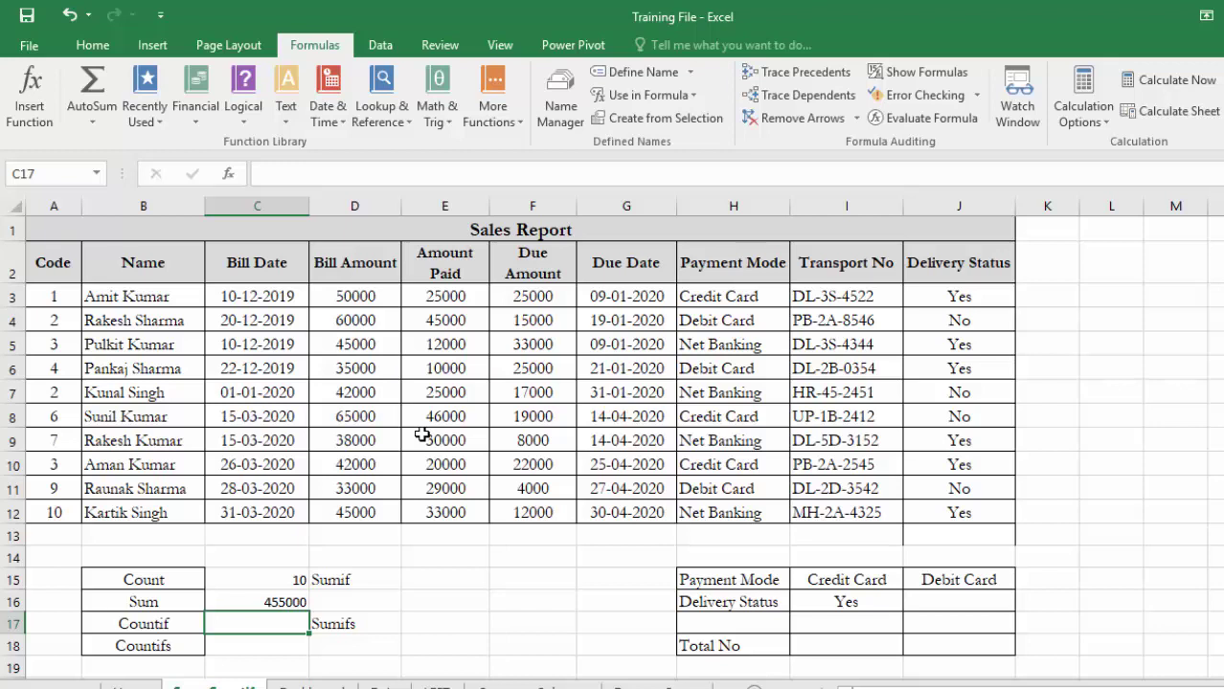
Enter a COUNTIF formula in C17 that counts the bill amounts in D3:D12 matching the criterion ">40000".
type("=c")
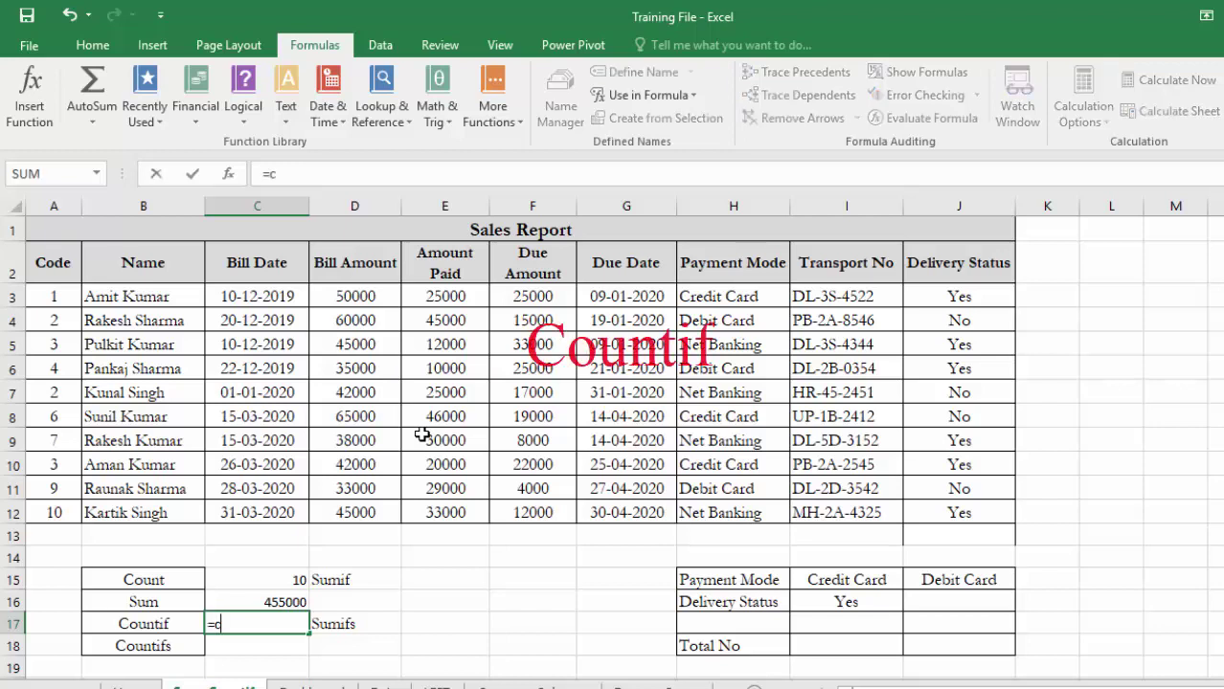
type("ountif")
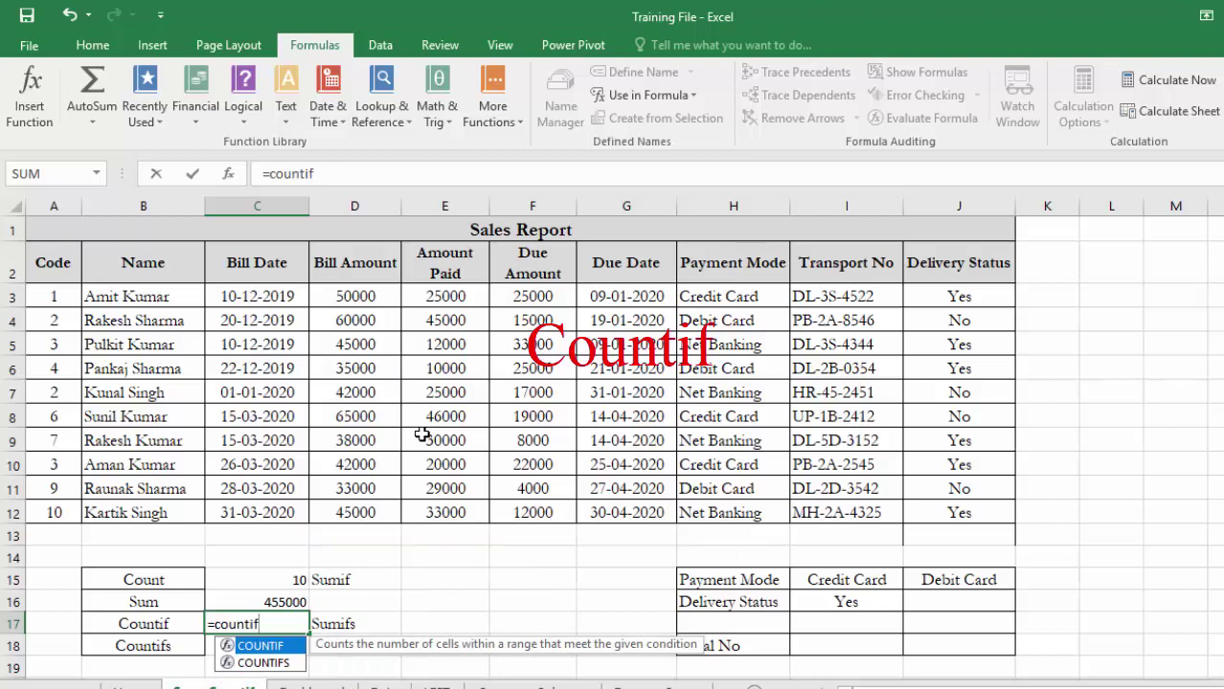
type("(")
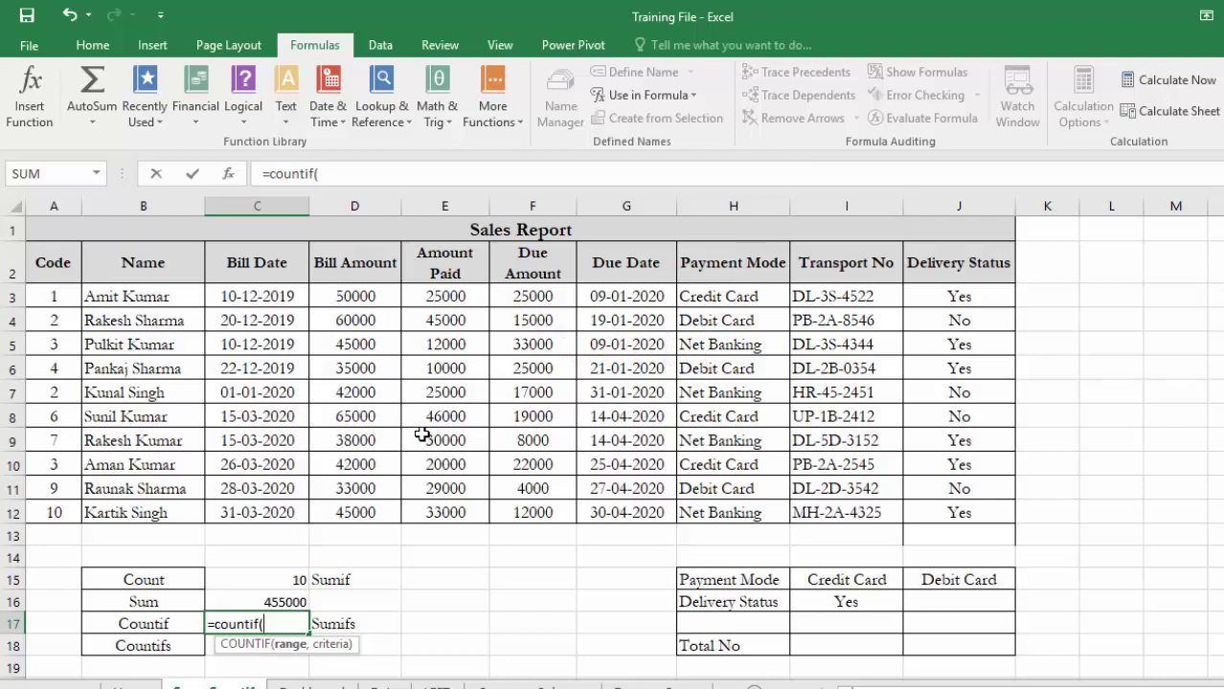
left_click(371, 292)
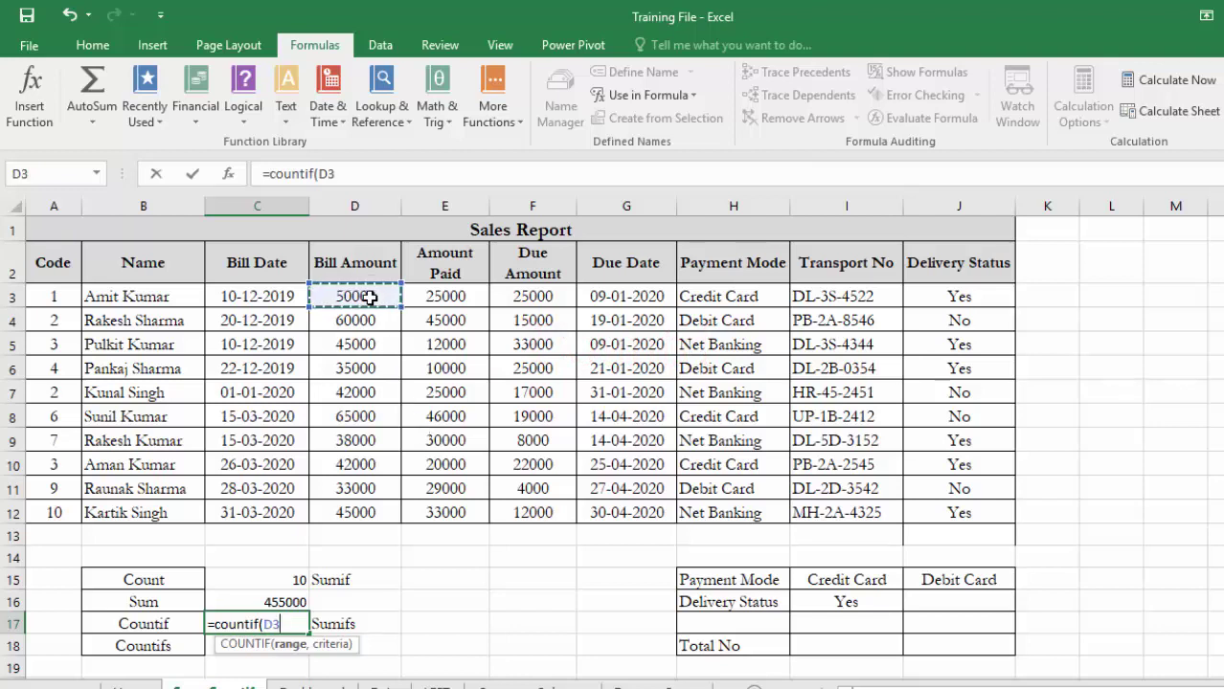
key("ctrl+shift+Down")
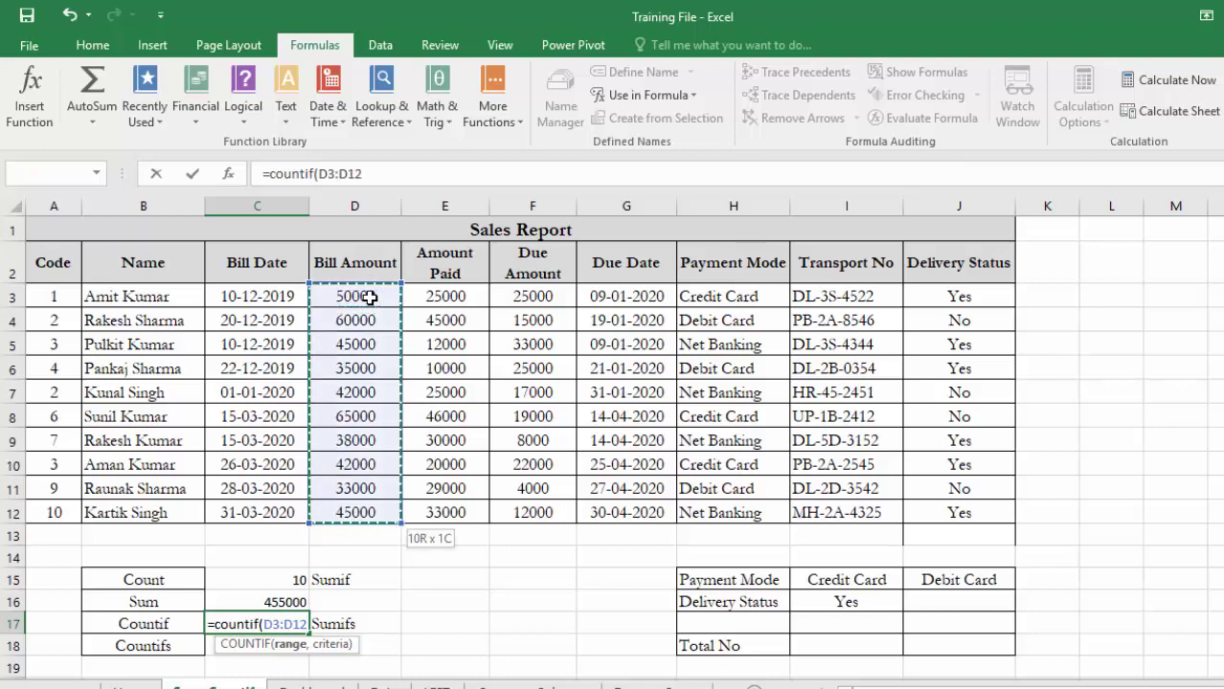
type(",")
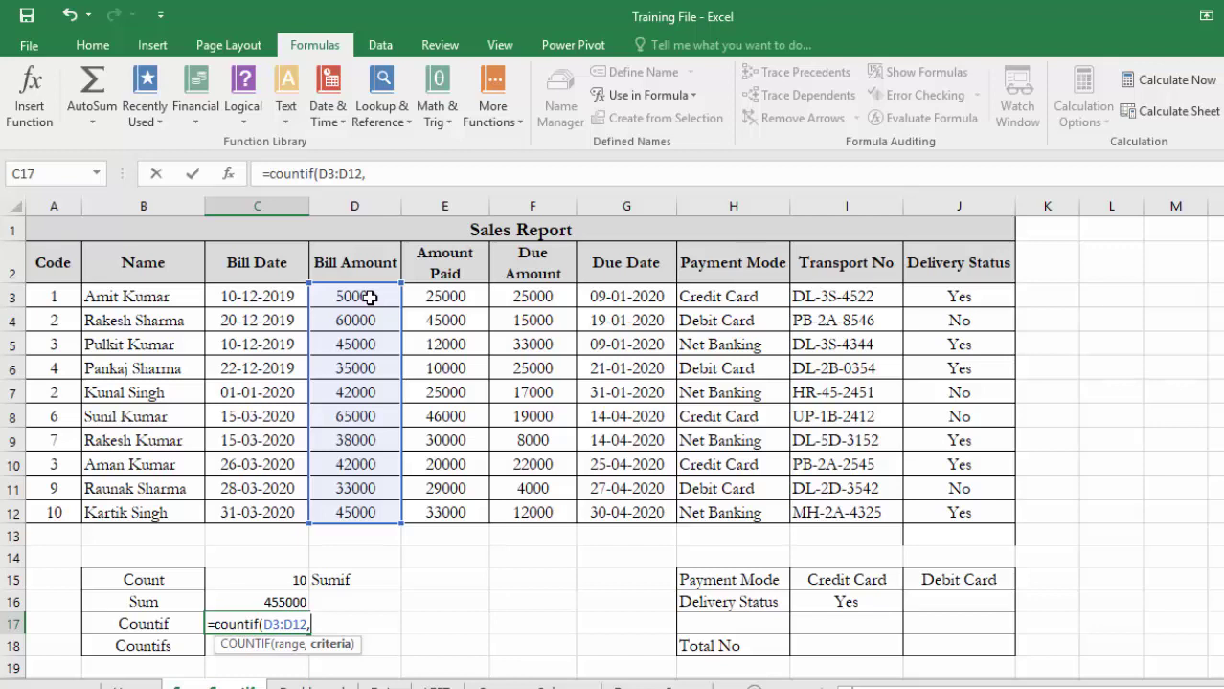
type("\">40000\"")
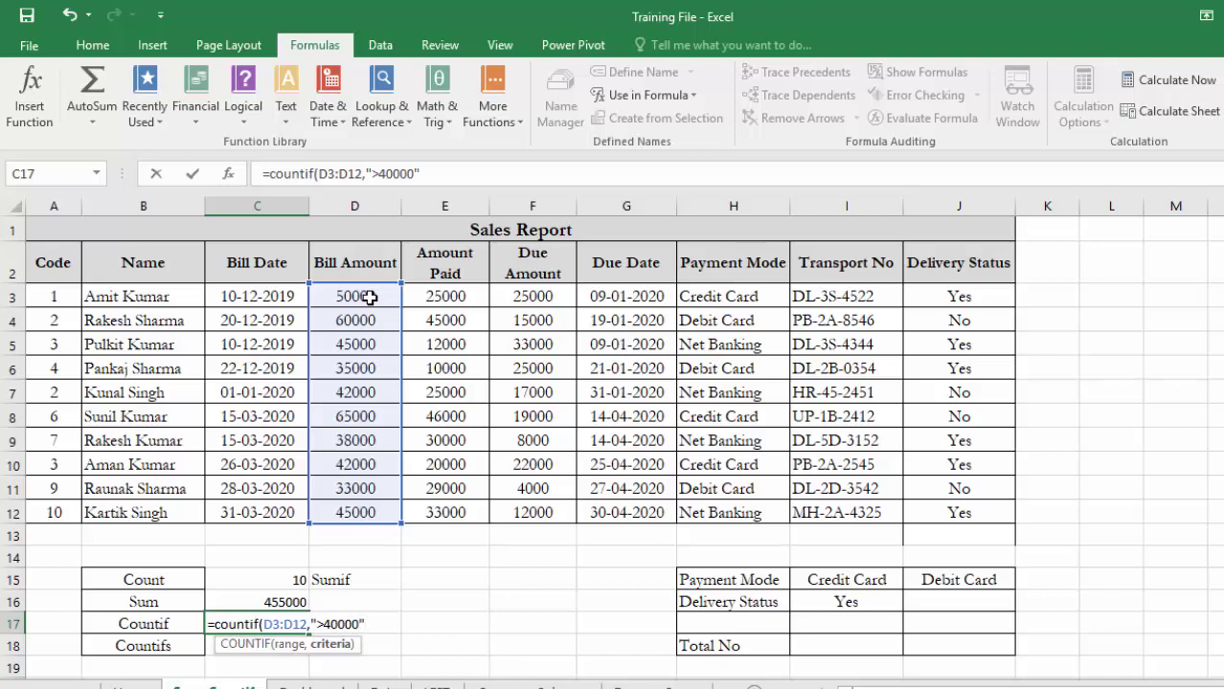
type(")")
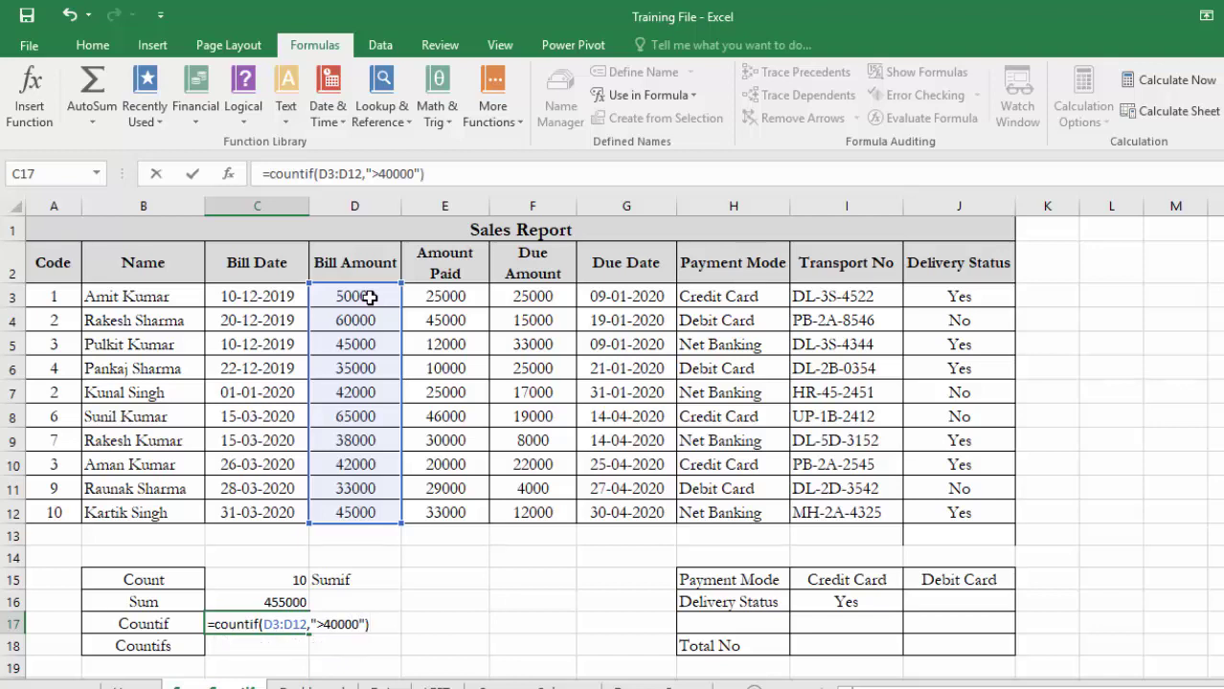
key("Return")
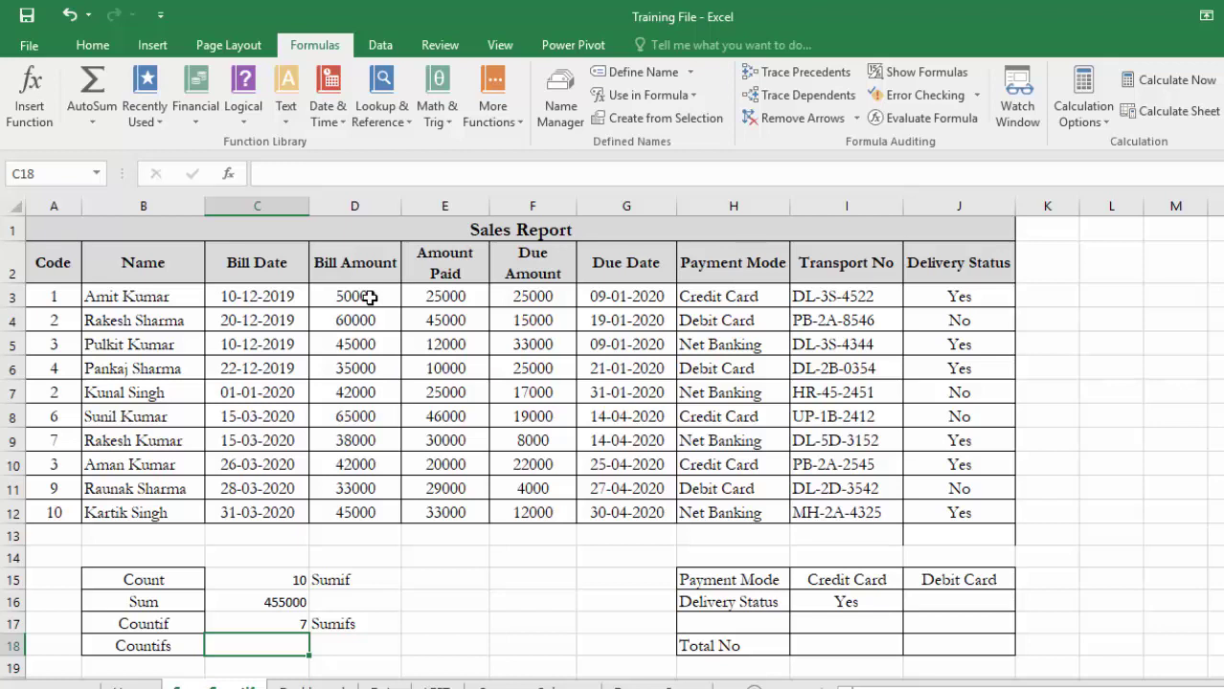
Enter a COUNTIF formula in C19 that counts the payment modes in H3:H12 equal to "Credit Card".
key("Down")
key("Up")
key("Up")
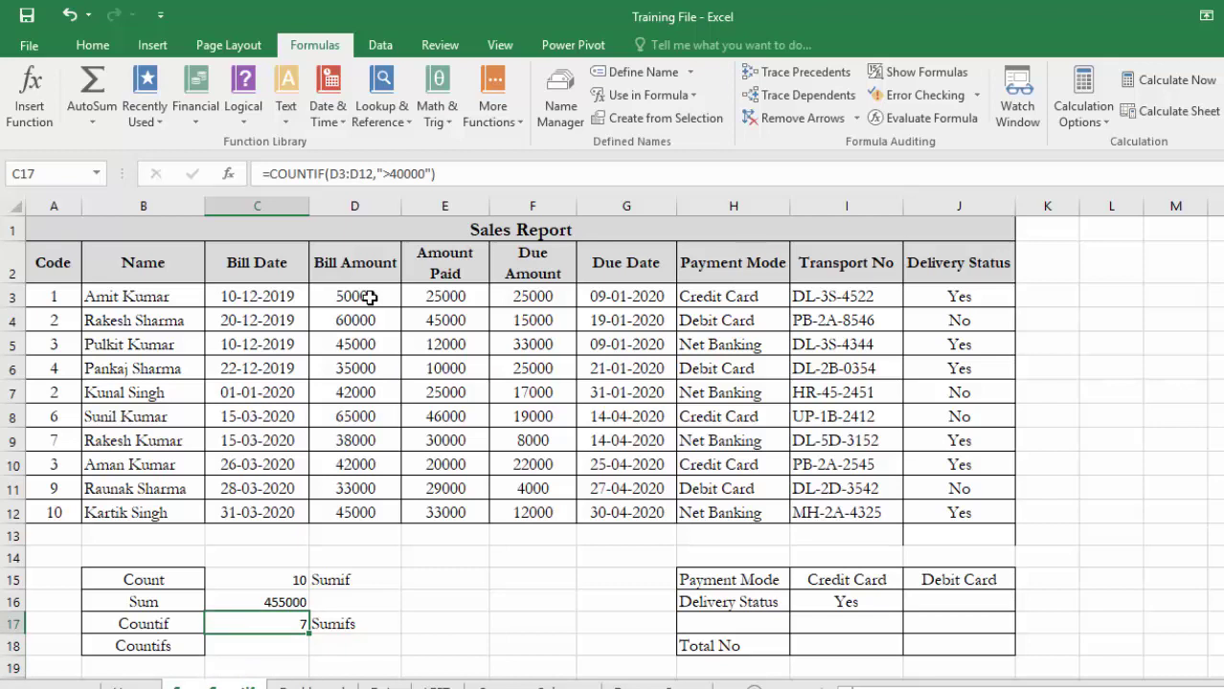
key("Down")
key("Down")
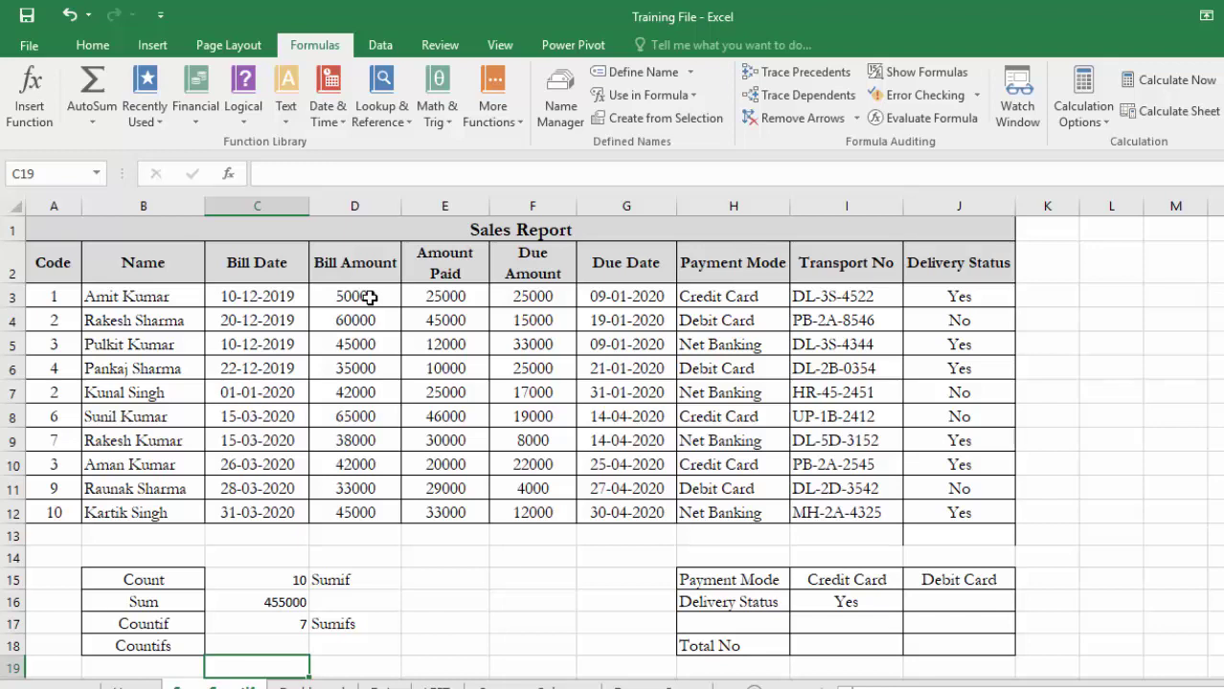
type("=counfi")
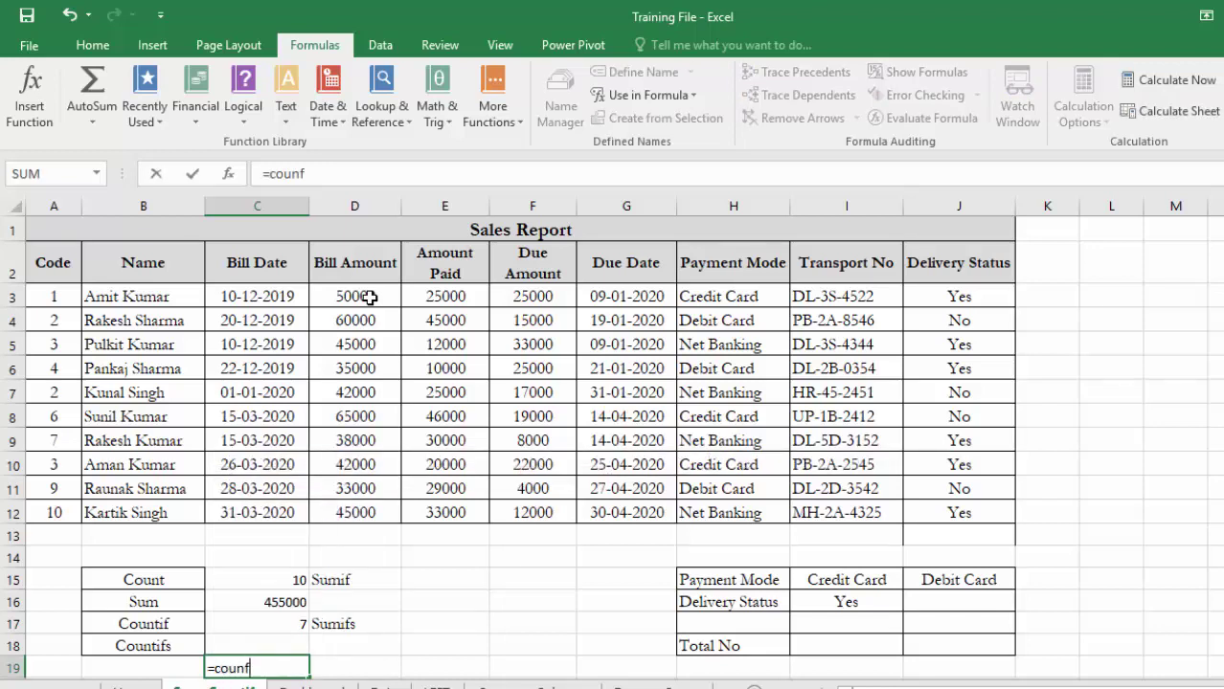
key("BackSpace")
key("BackSpace")
type("tif")
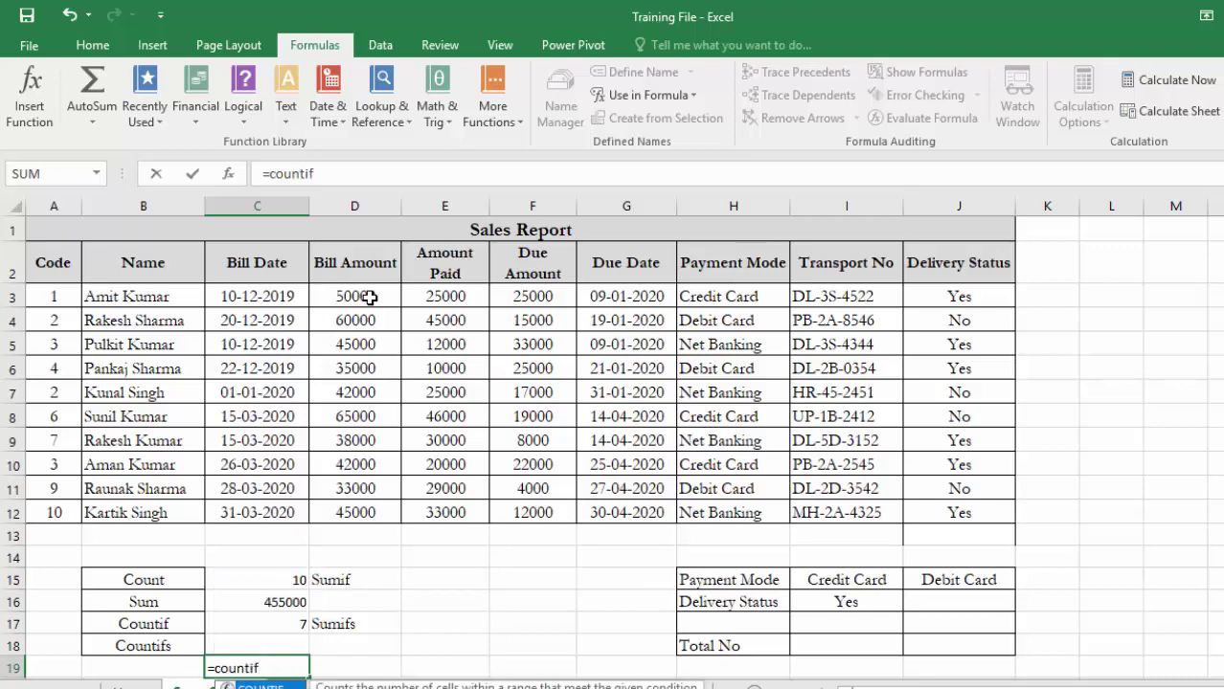
type("(")
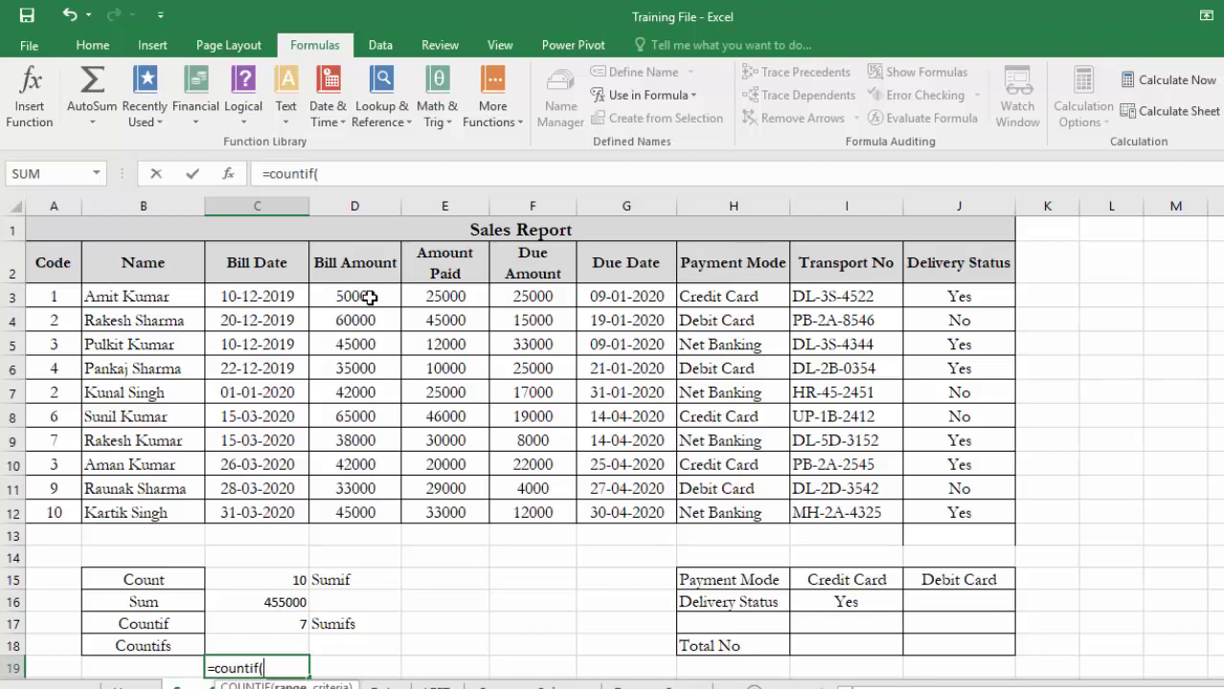
left_click(733, 292)
key("ctrl+shift+Down")
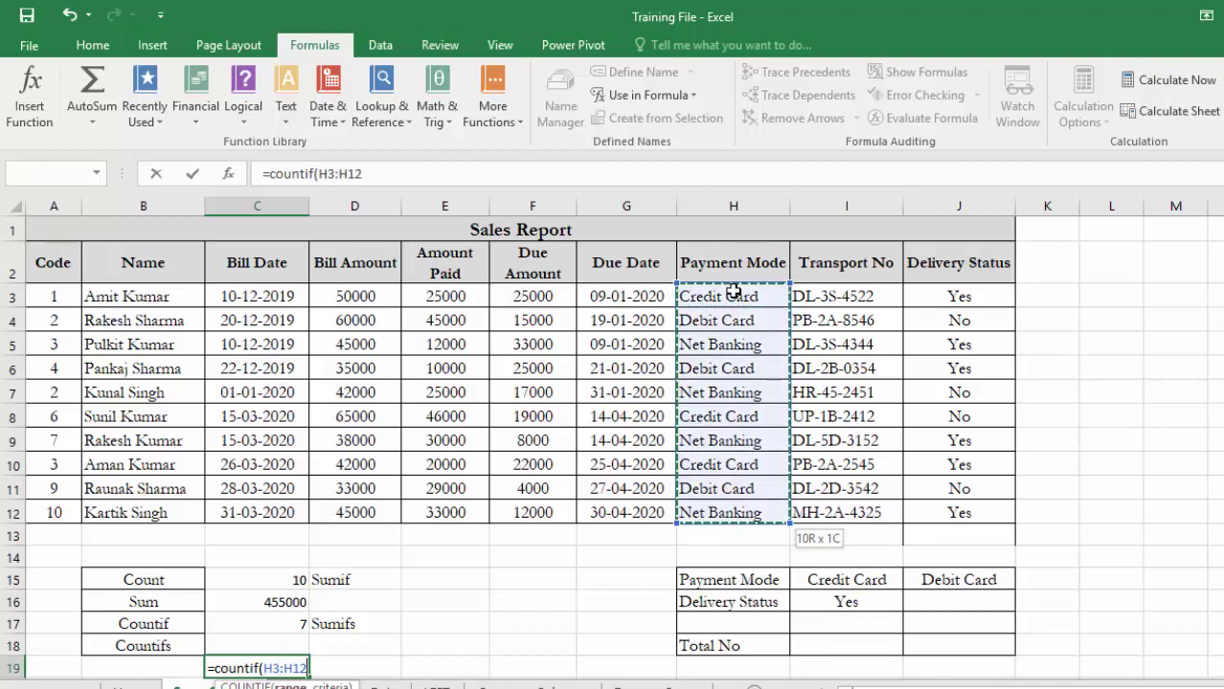
type(",")
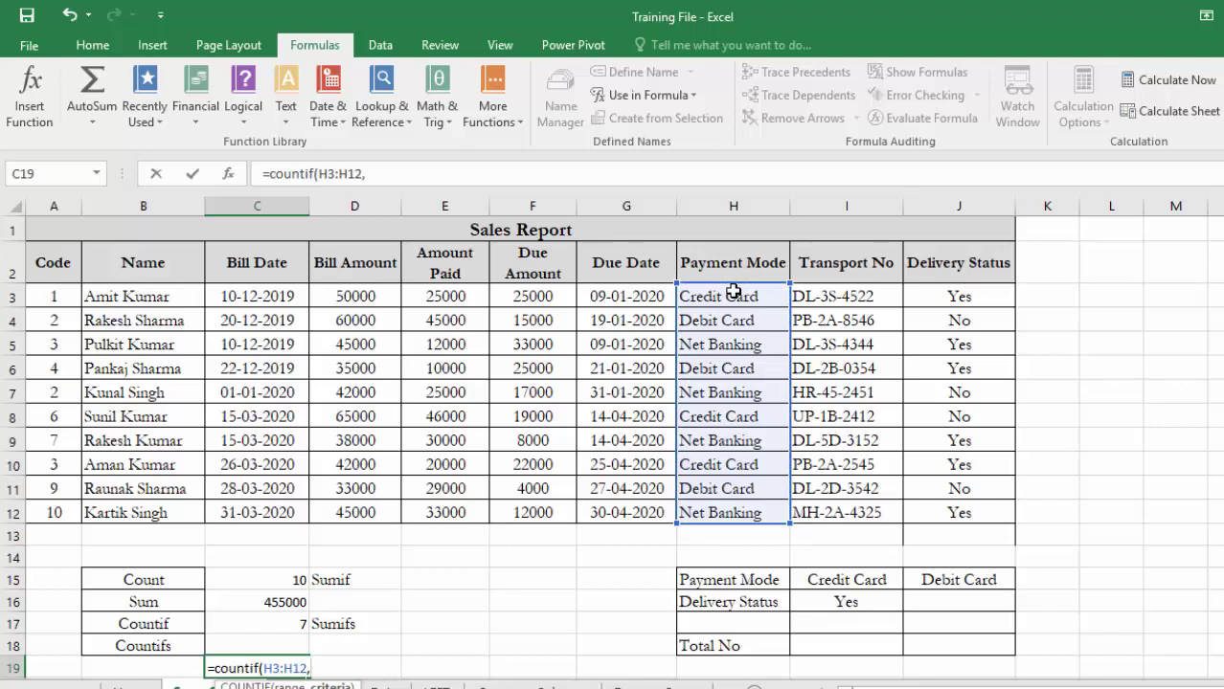
type("\"Credit C")
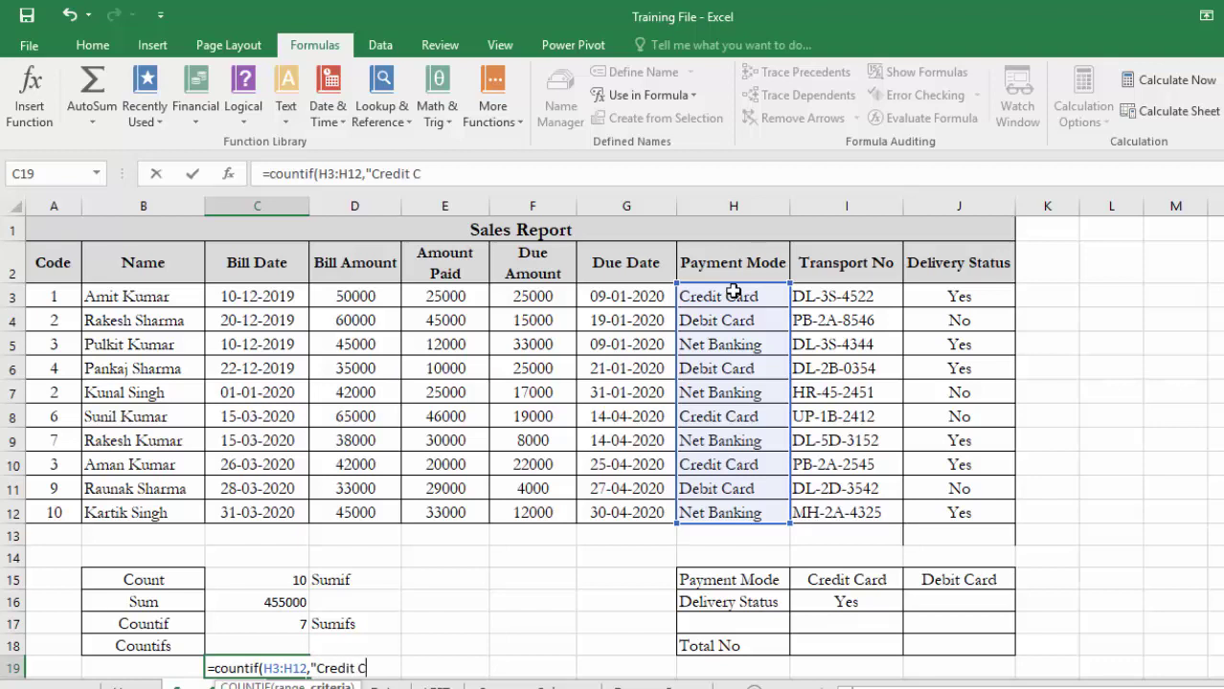
type("ard\"")
type(")")
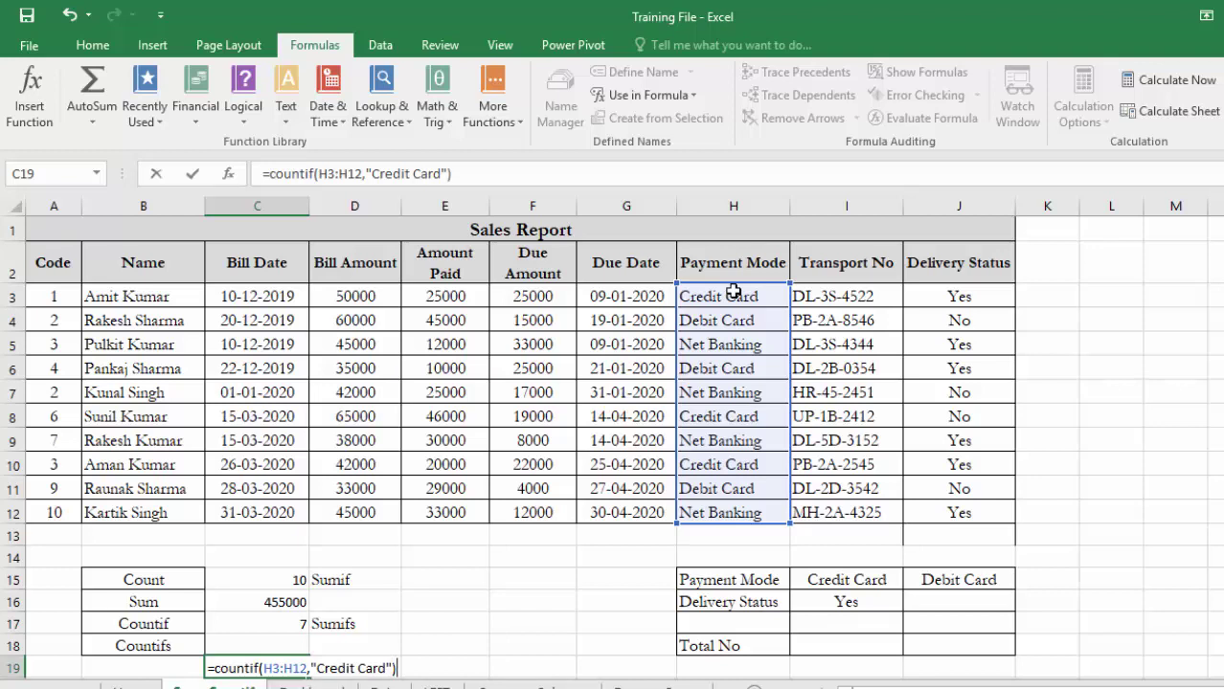
key("Return")
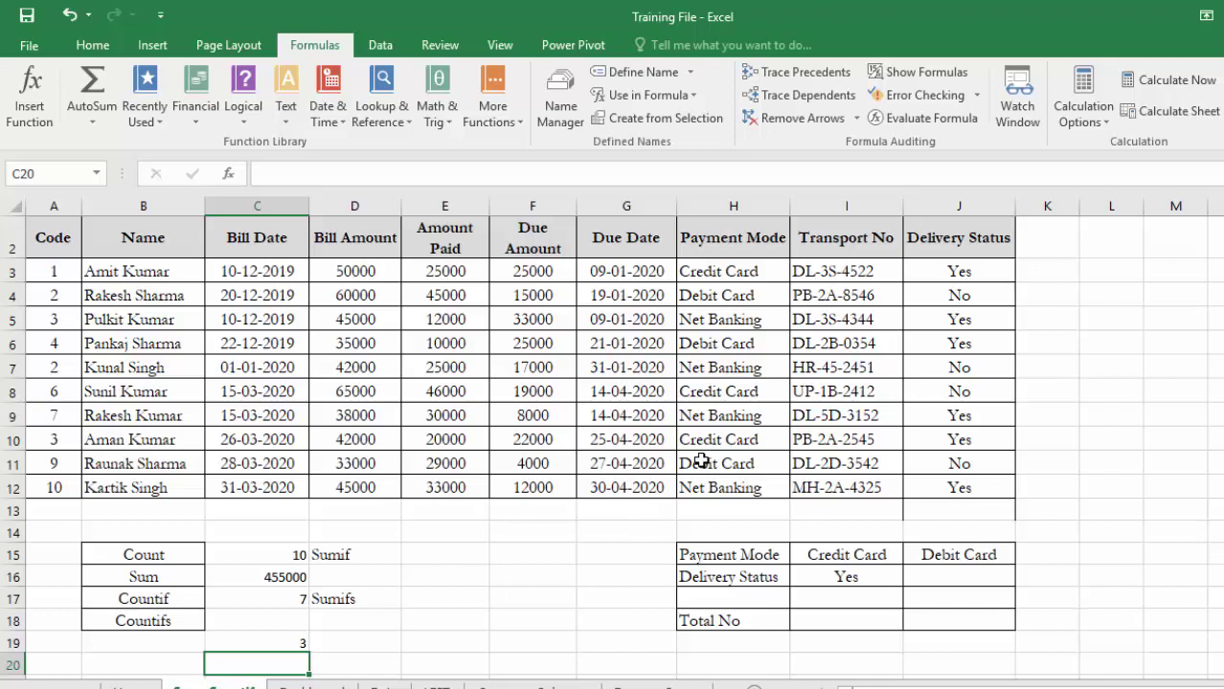
Replace the "Credit Card" text criterion in the COUNTIF formula in C19 with a reference to cell E18.
left_click(269, 645)
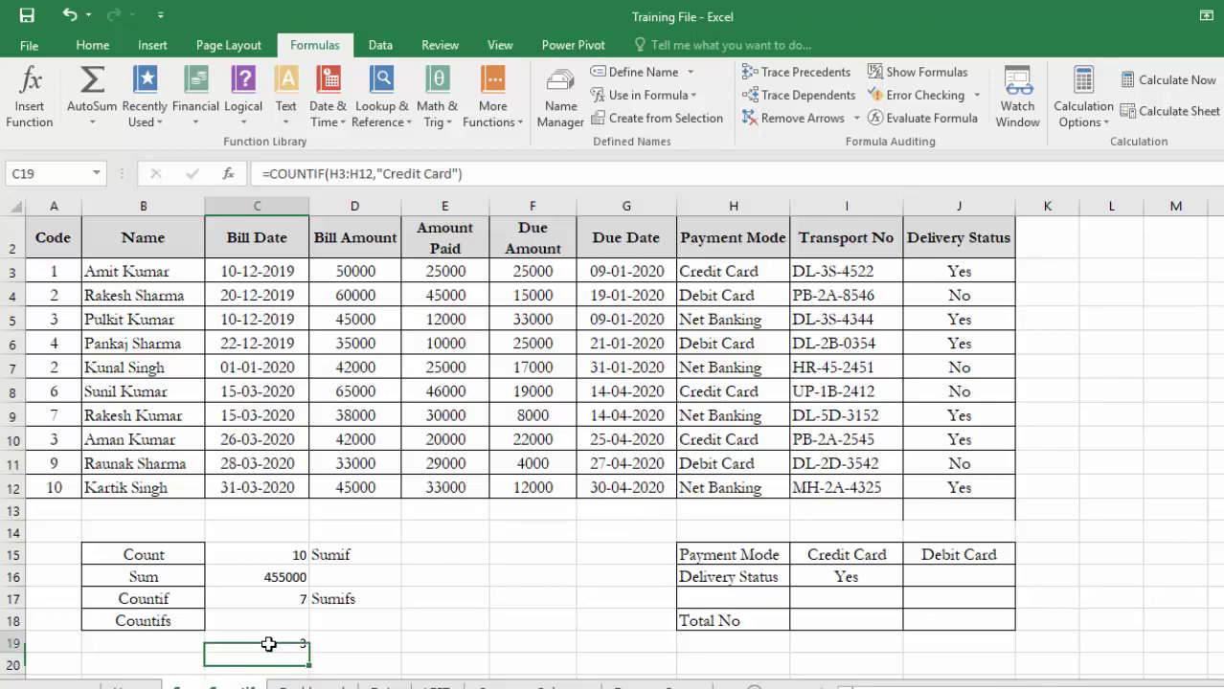
double_click(269, 645)
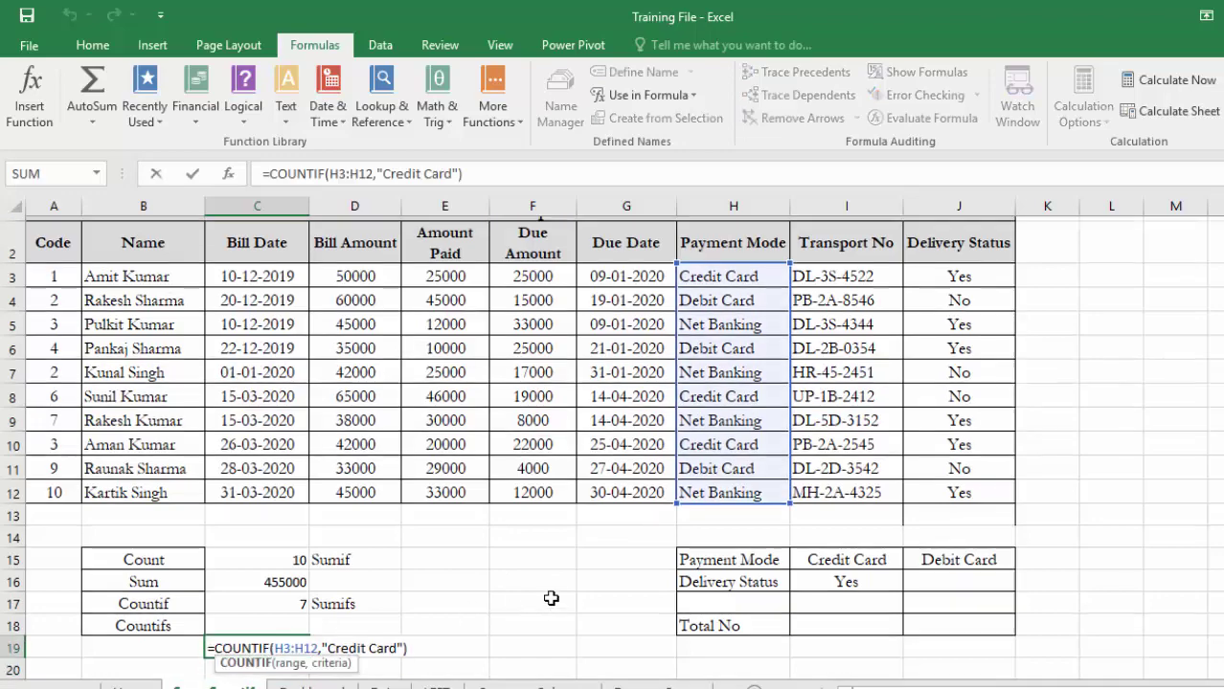
scroll(551, 599, "up", 1)
scroll(550, 599, "down", 2)
scroll(551, 598, "up", 2)
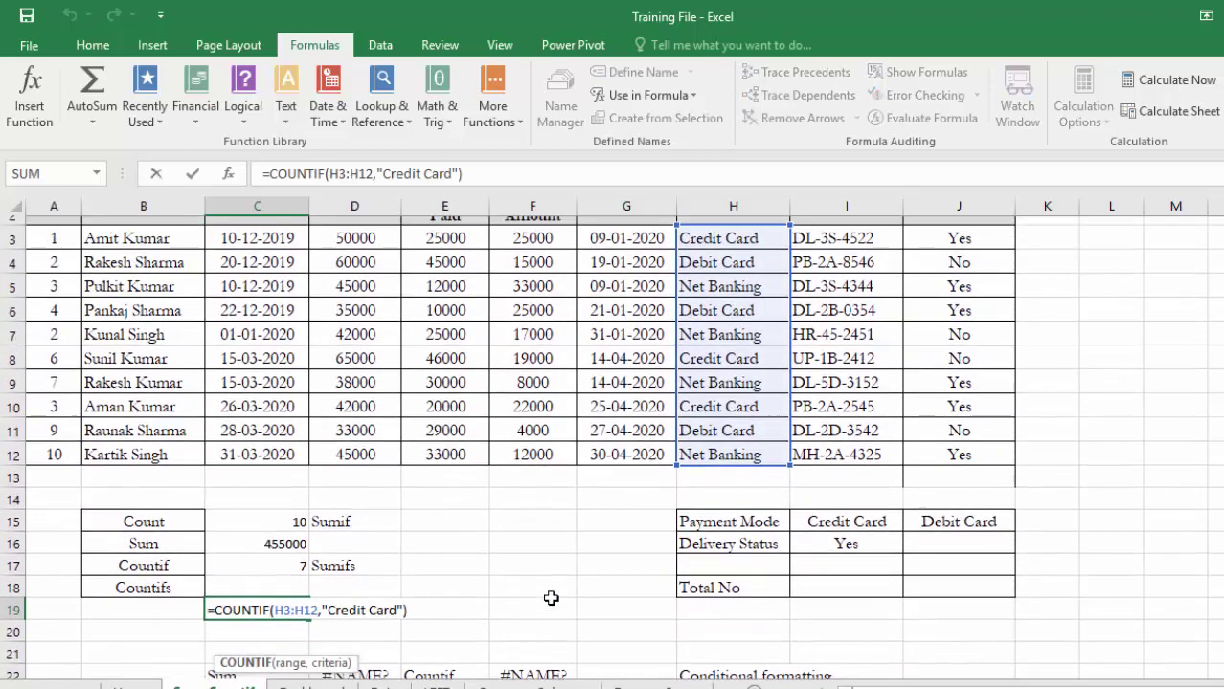
scroll(551, 599, "up", 1)
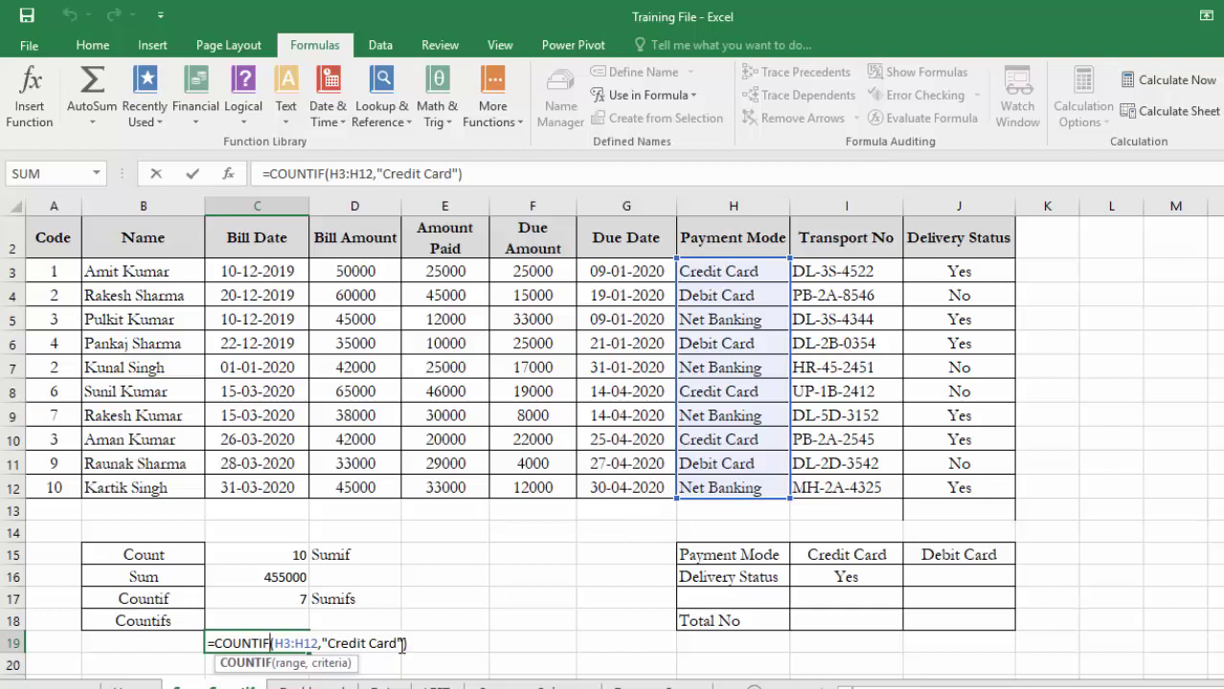
left_click(403, 644)
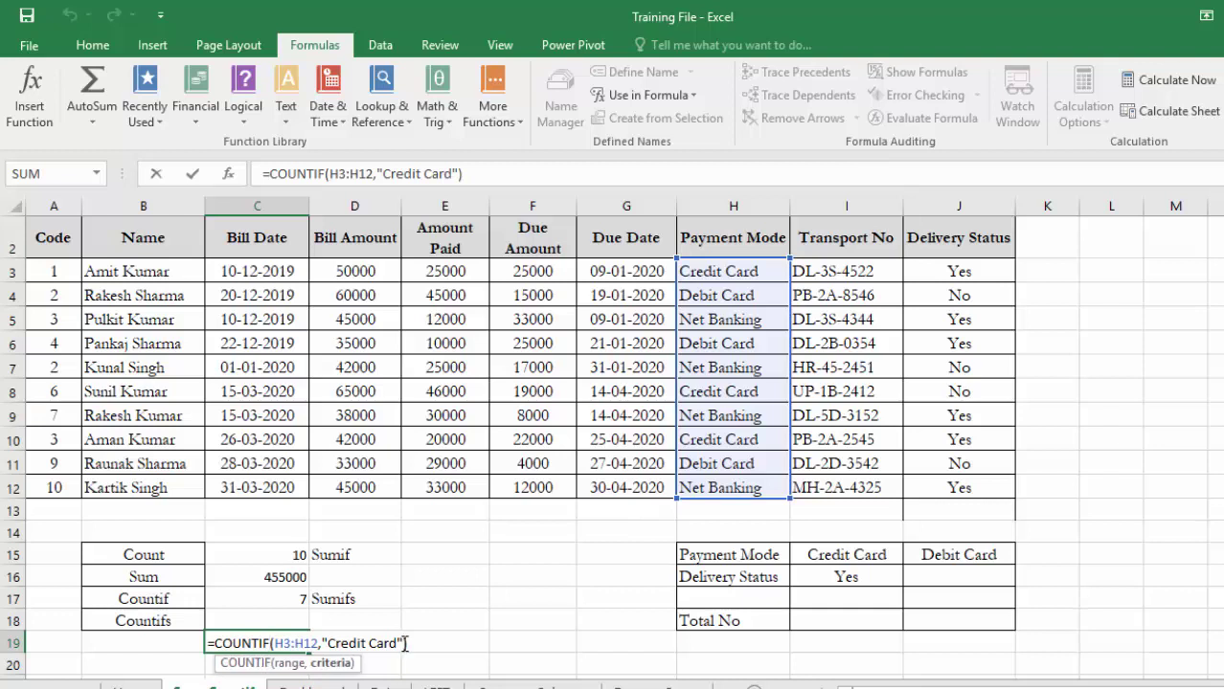
key("BackSpace")
key("BackSpace")
key("BackSpace")
key("BackSpace")
key("BackSpace")
key("BackSpace")
key("BackSpace")
key("BackSpace")
key("BackSpace")
key("BackSpace")
key("BackSpace")
key("BackSpace")
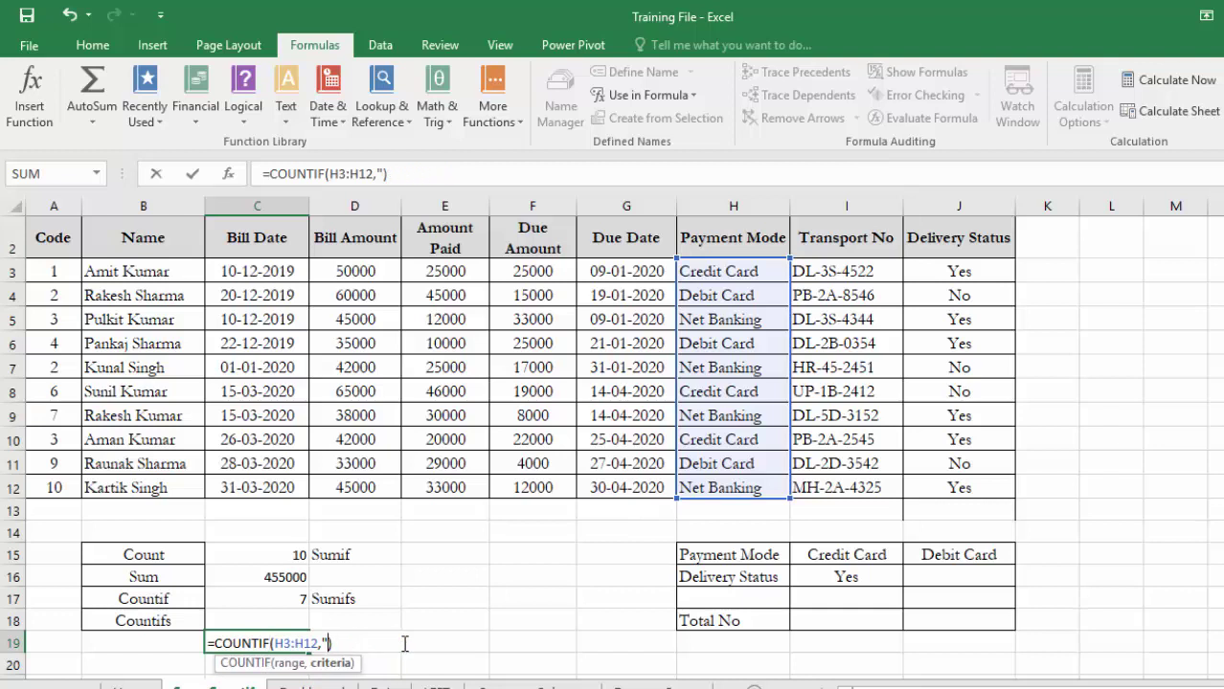
key("BackSpace")
left_click(441, 623)
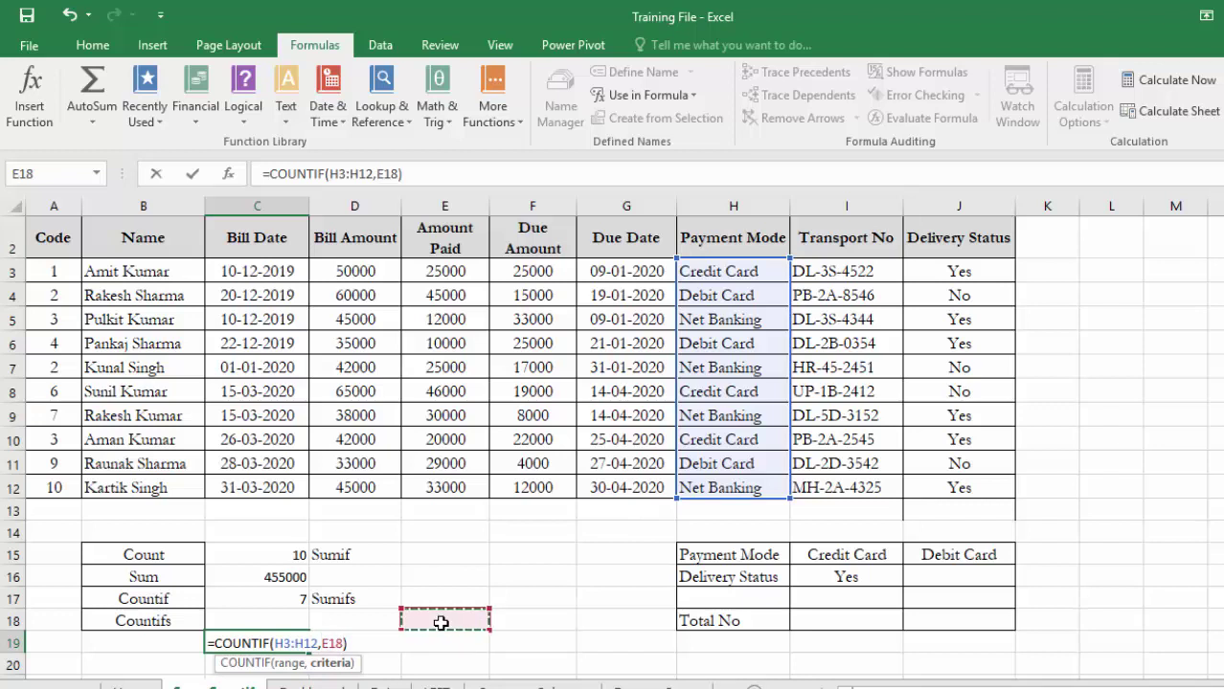
key("Return")
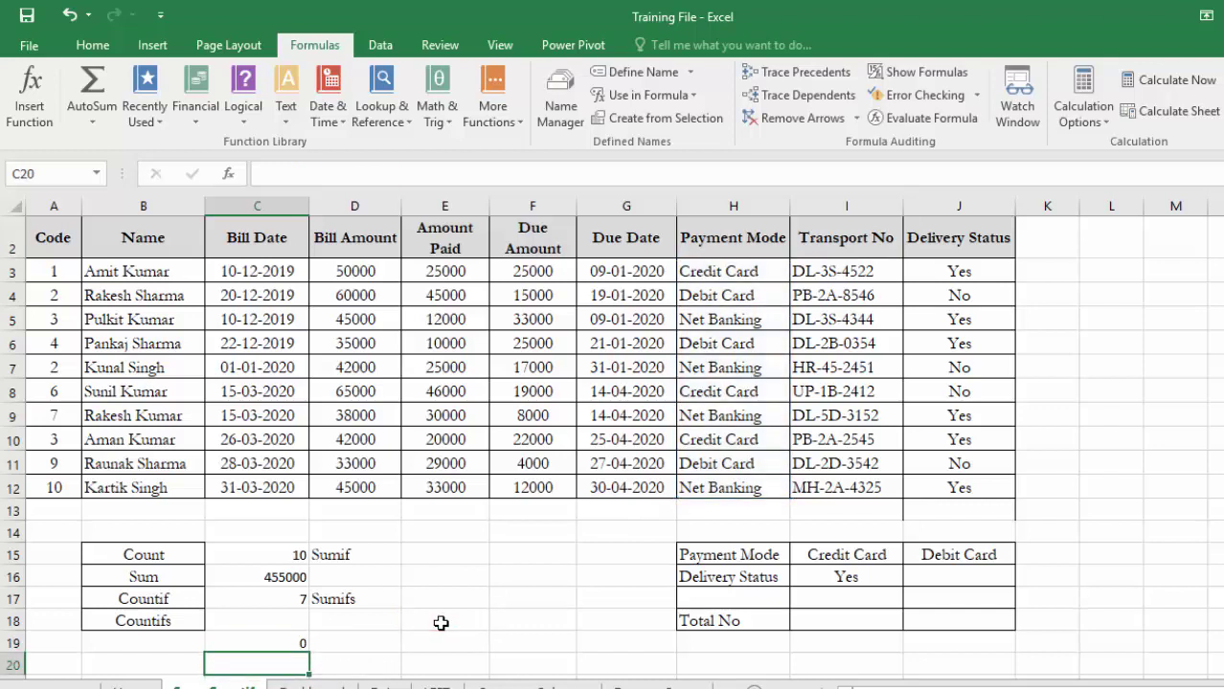
Enter Credit Card in E18 as the payment mode that the COUNTIF formula counts.
left_click(455, 623)
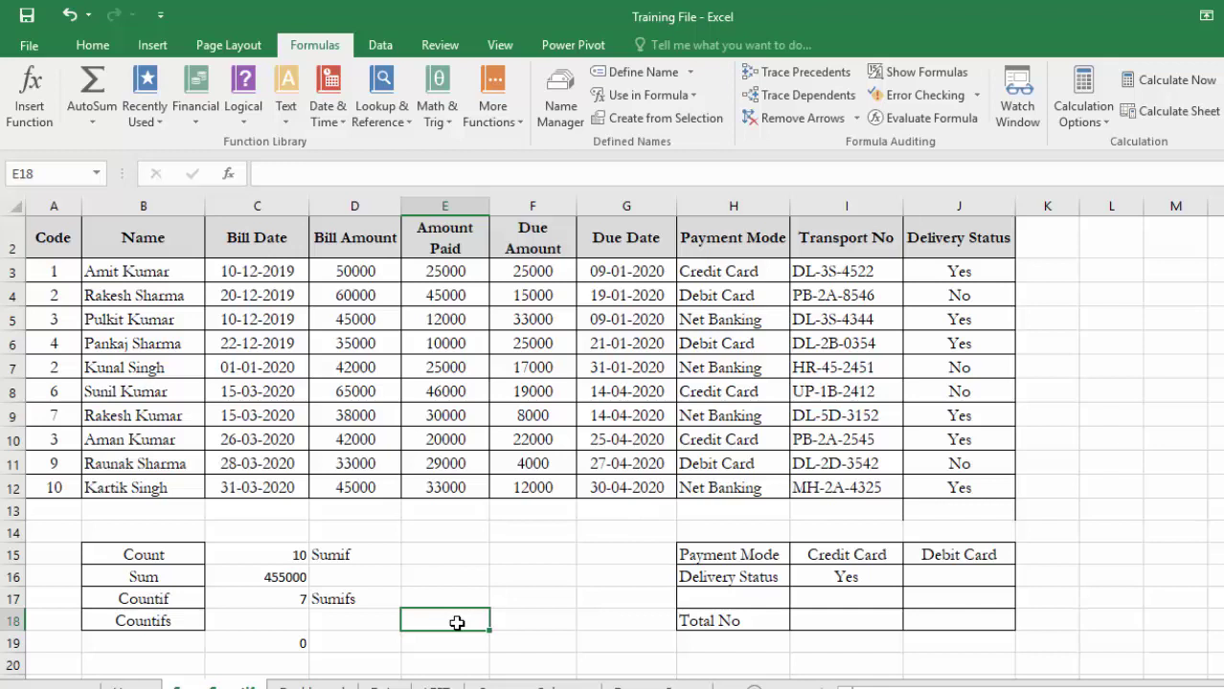
type("Credit CArd")
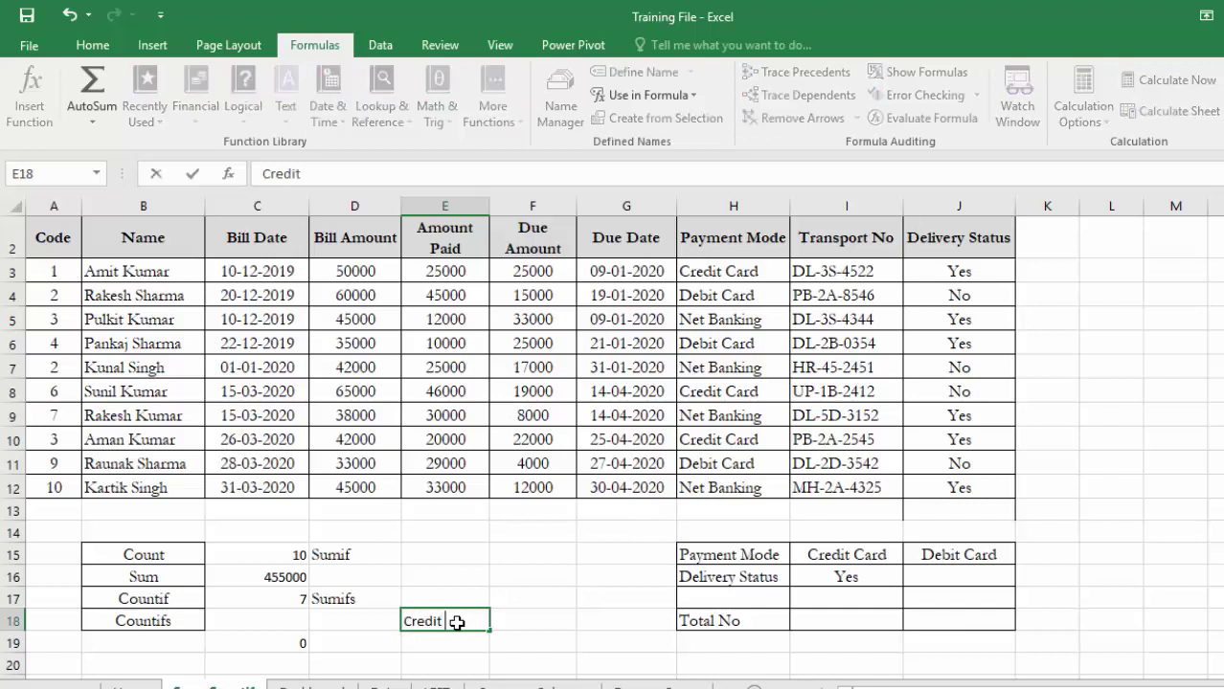
key("BackSpace")
key("BackSpace")
key("BackSpace")
type("ard")
key("Return")
Change the payment mode criterion in E18 to Debit Card.
left_click(457, 622)
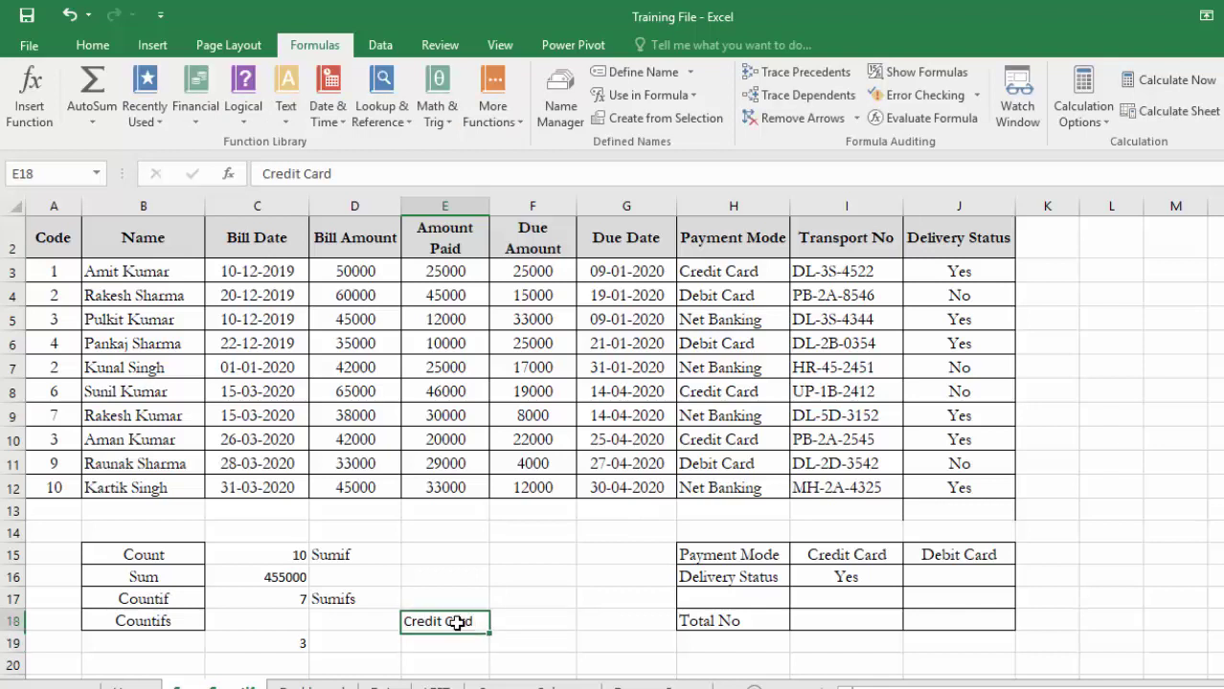
type("Debit Card")
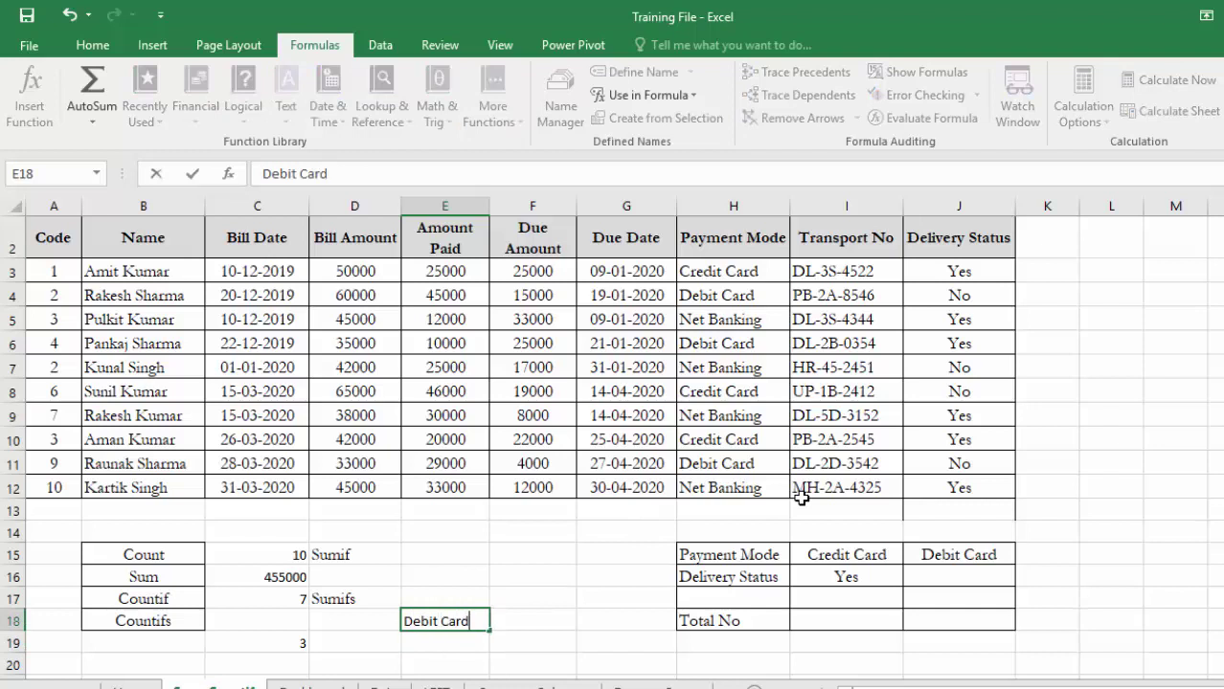
key("Return")
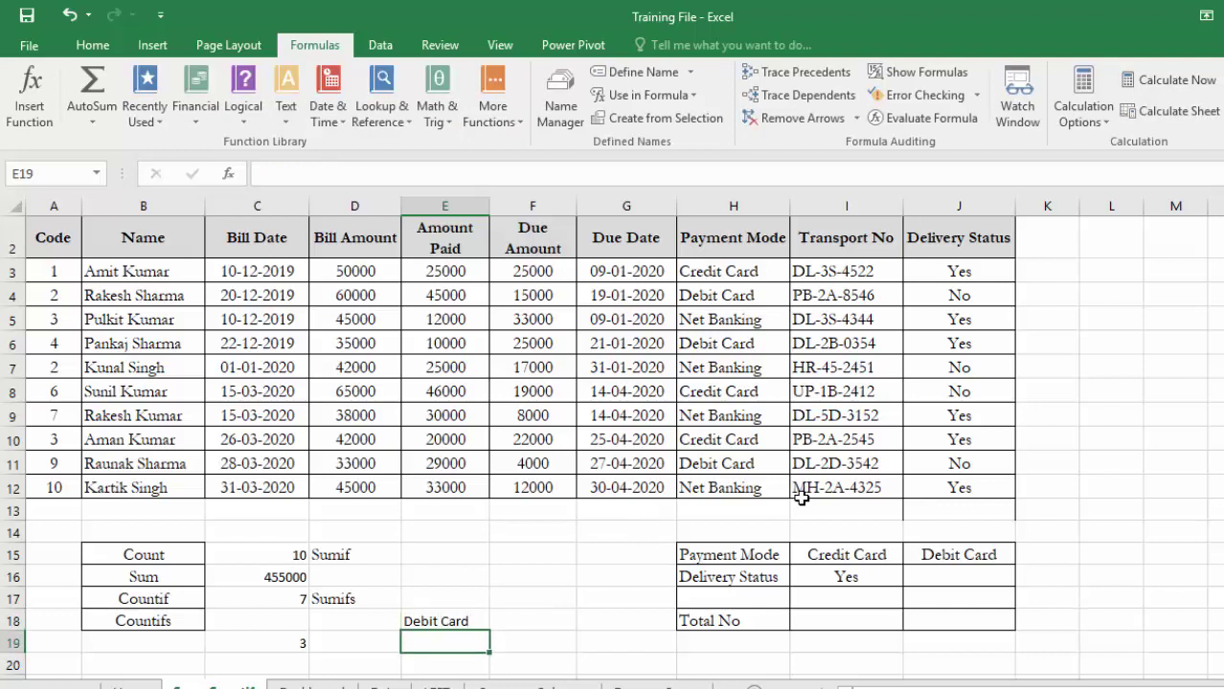
Change the payment mode criterion in E18 to Net Banking.
key("Up")
type("Ne")
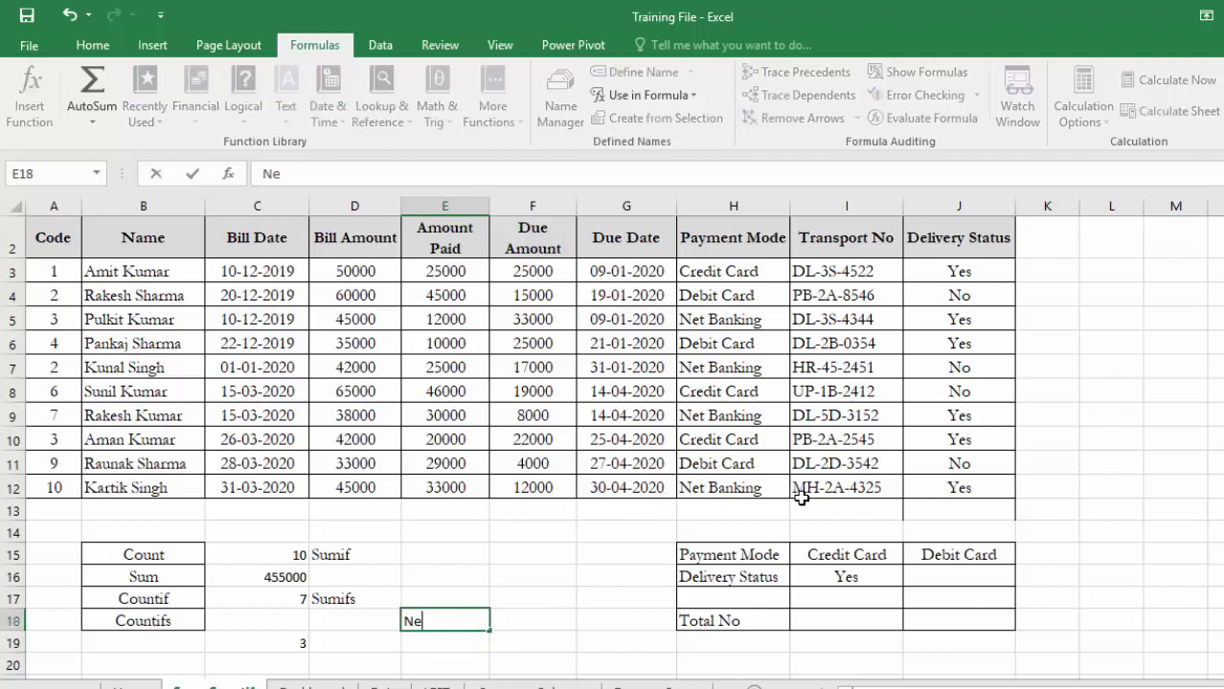
type("t Banking")
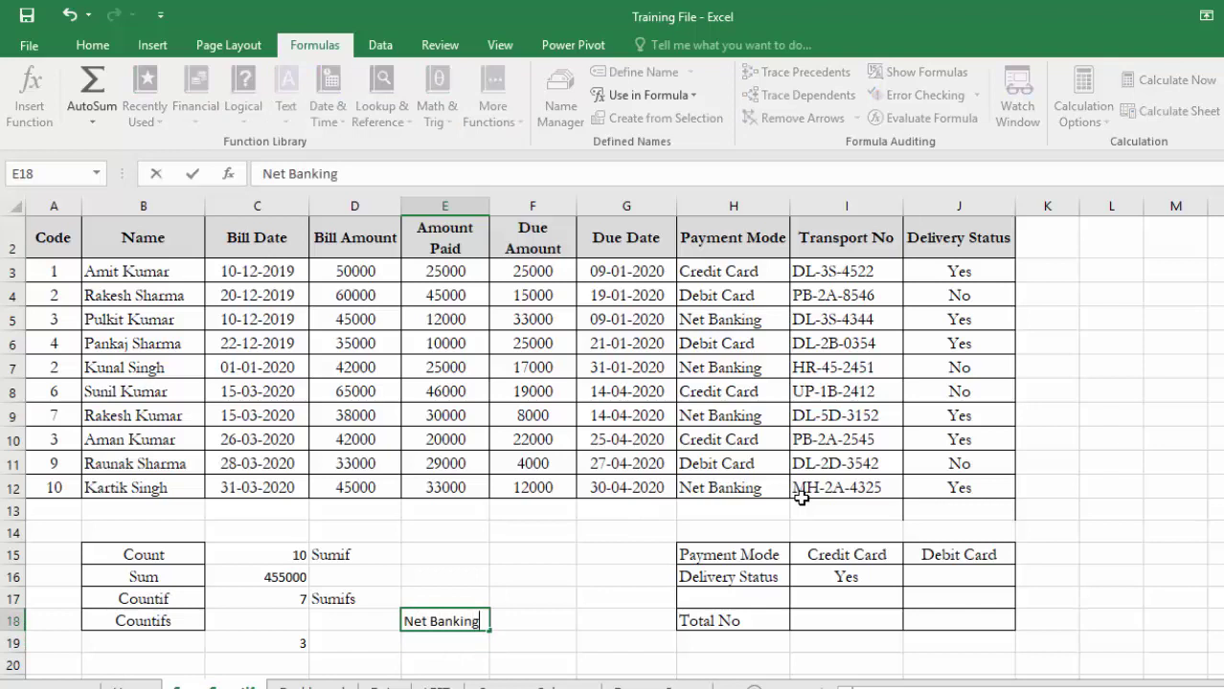
key("Return")
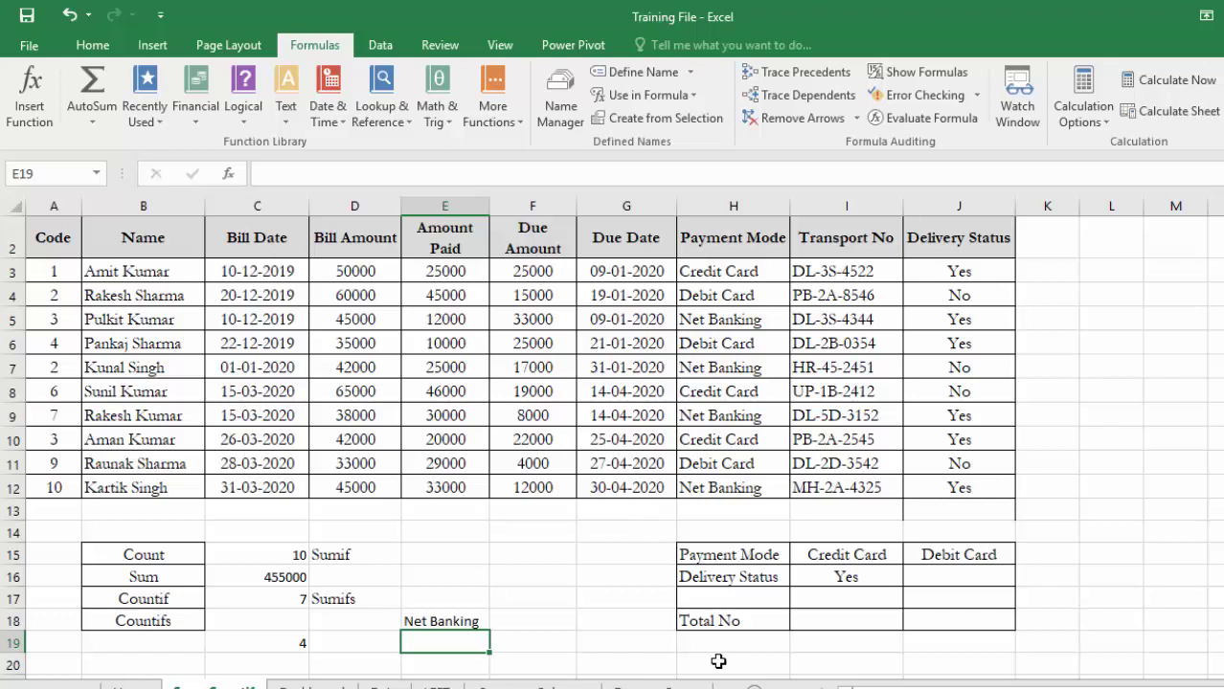
Enter an array formula in I18 that sums a COUNTIF of the payment modes H3:H12 against both criteria in I15:J15.
left_click(846, 621)
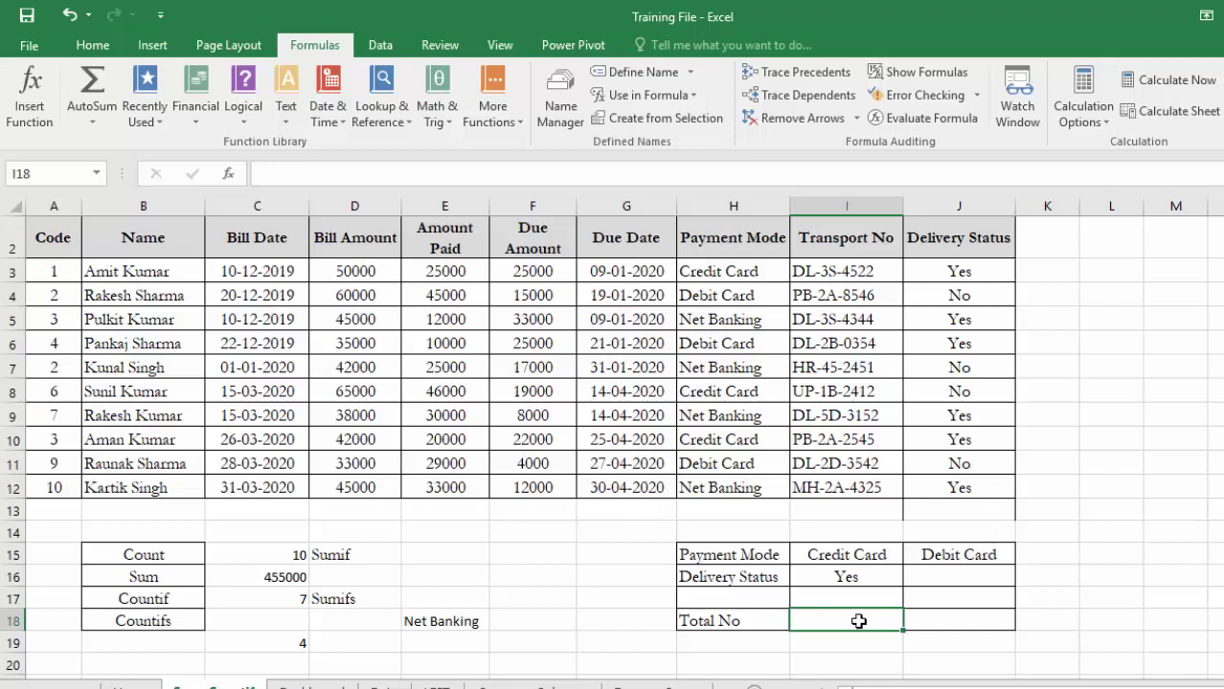
type("=sum")
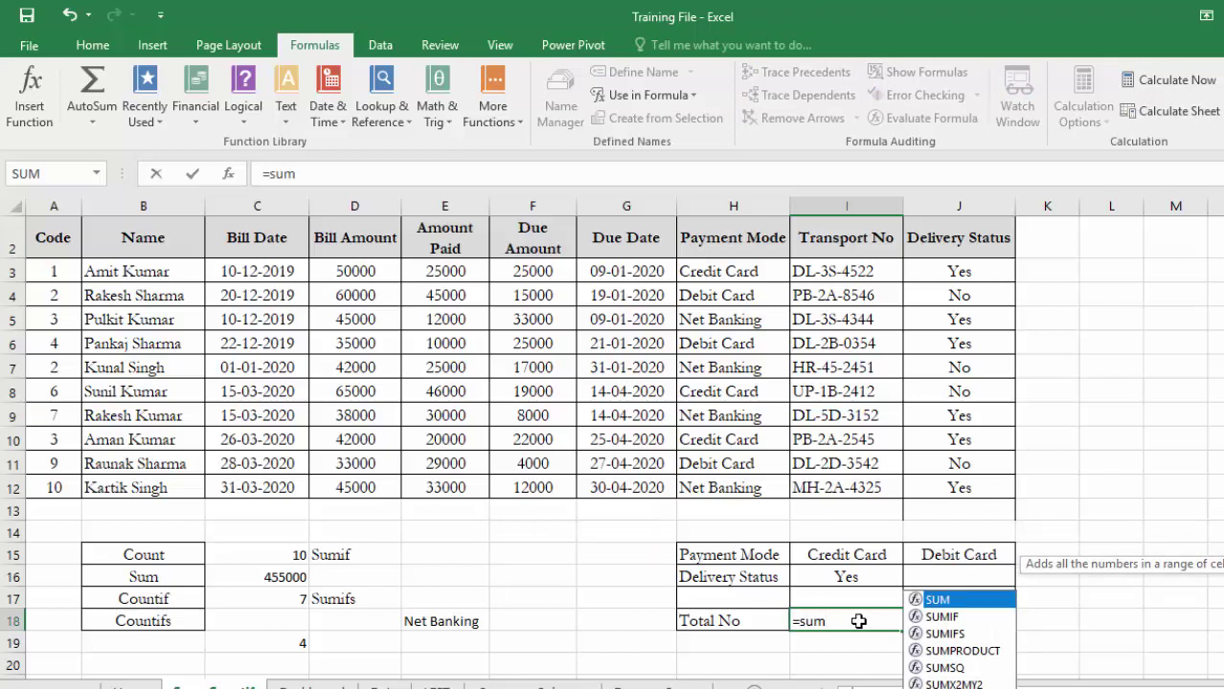
type("(")
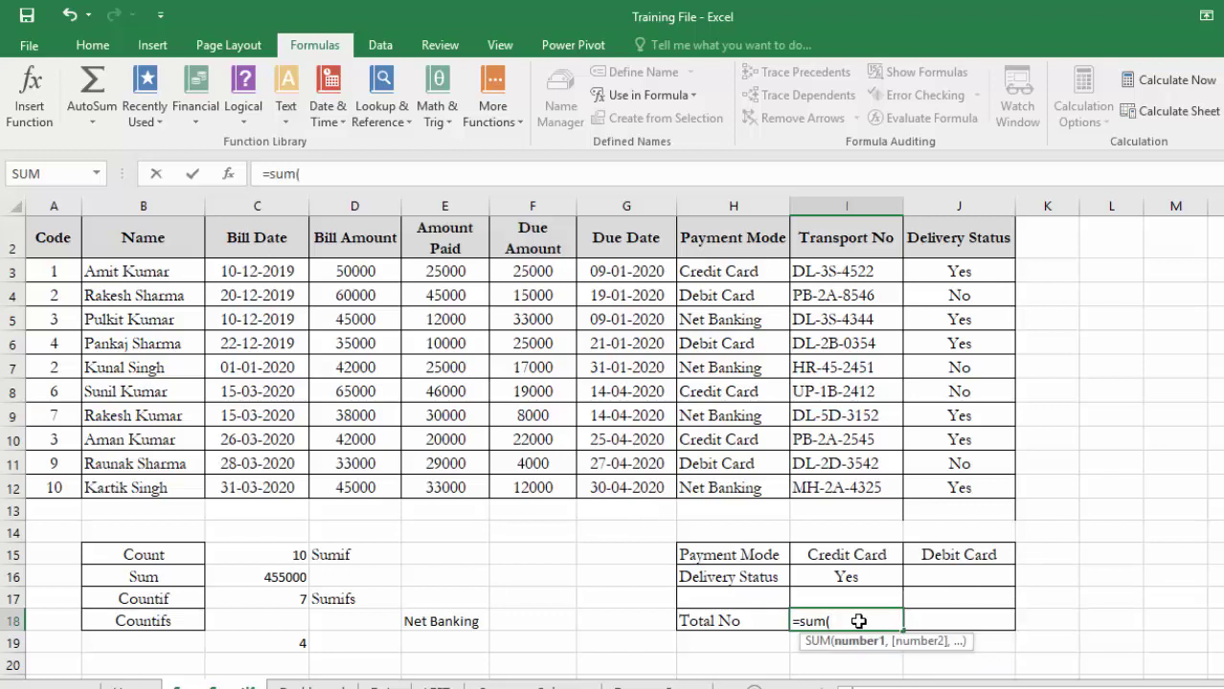
type("countif")
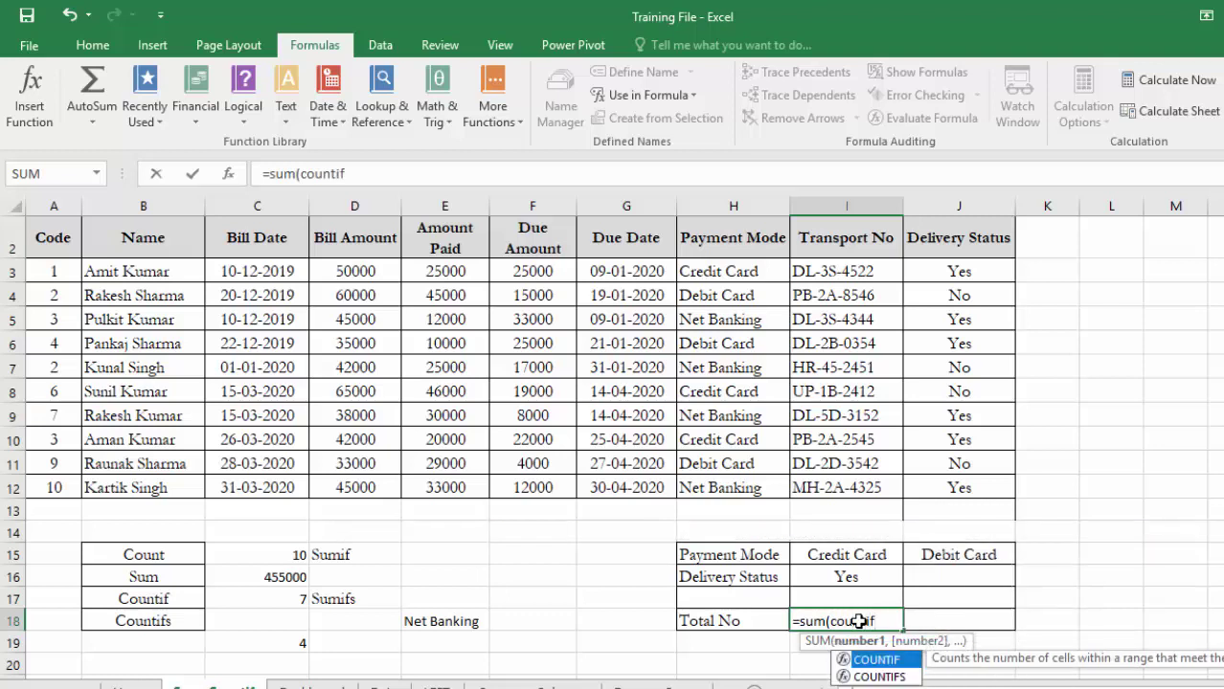
type("(")
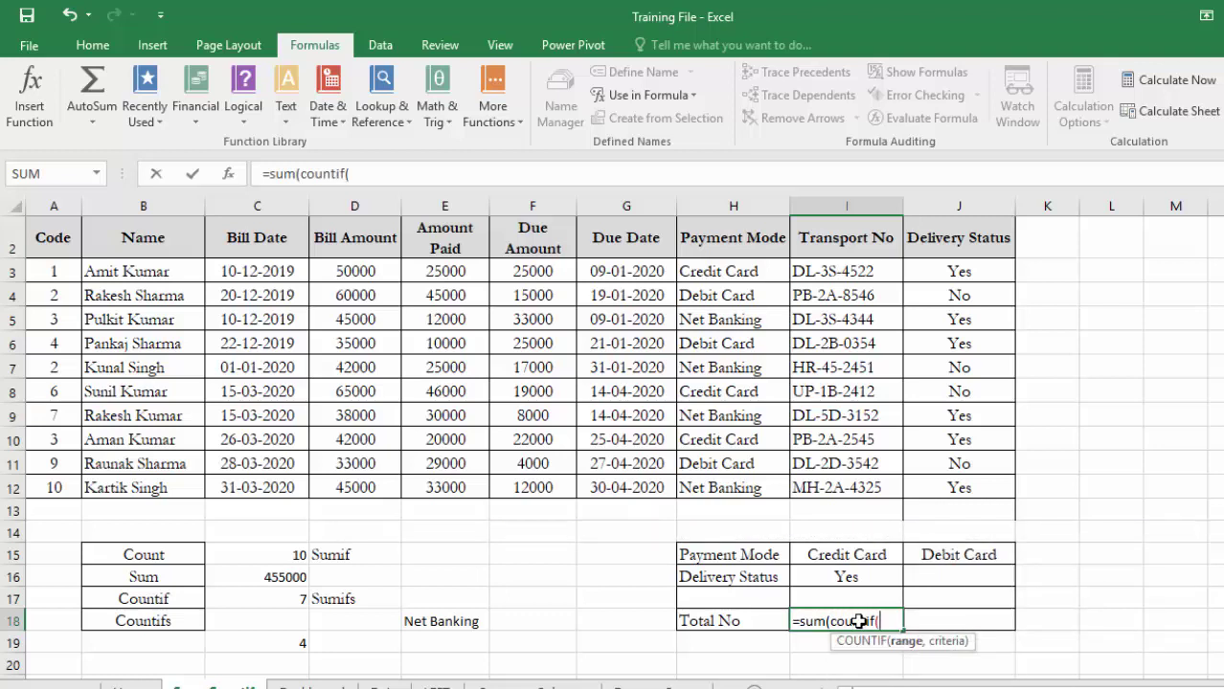
left_click(751, 273)
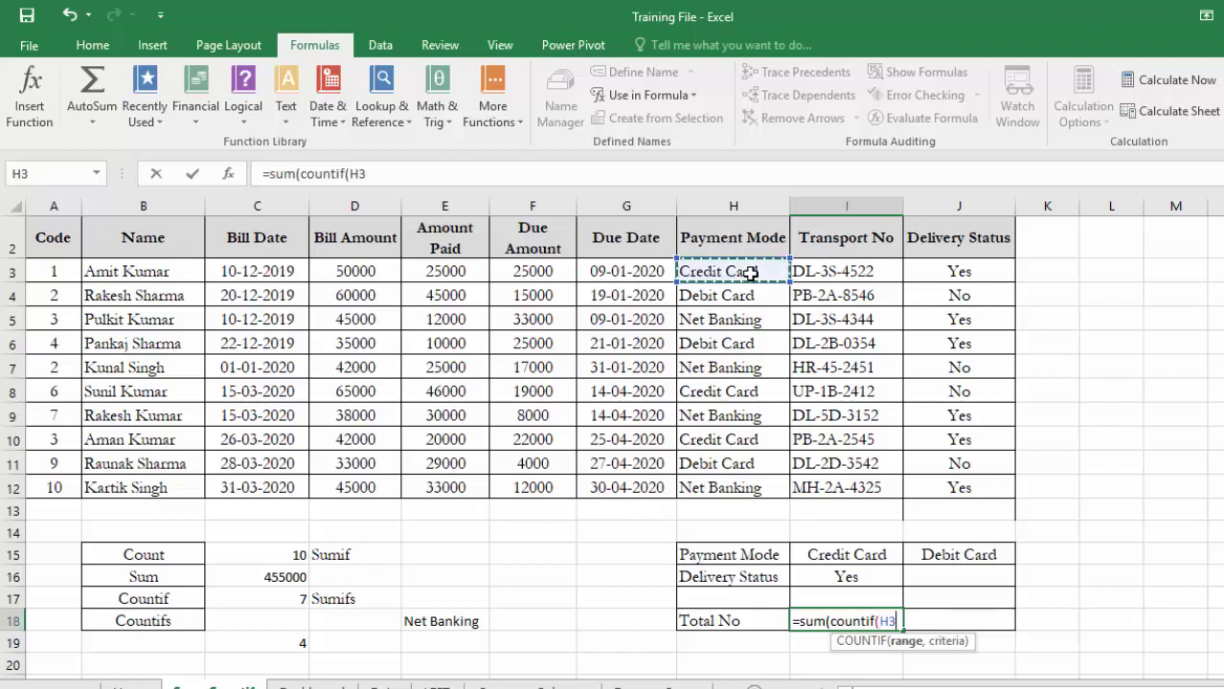
key("ctrl+shift+Down")
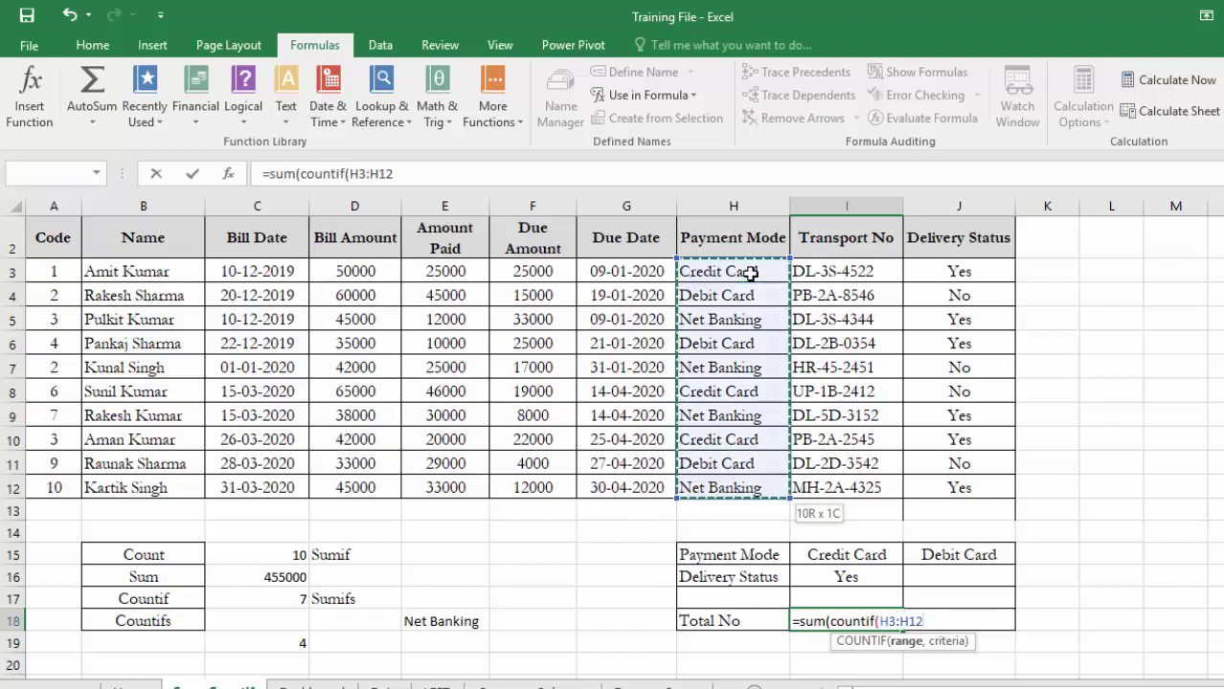
type(",")
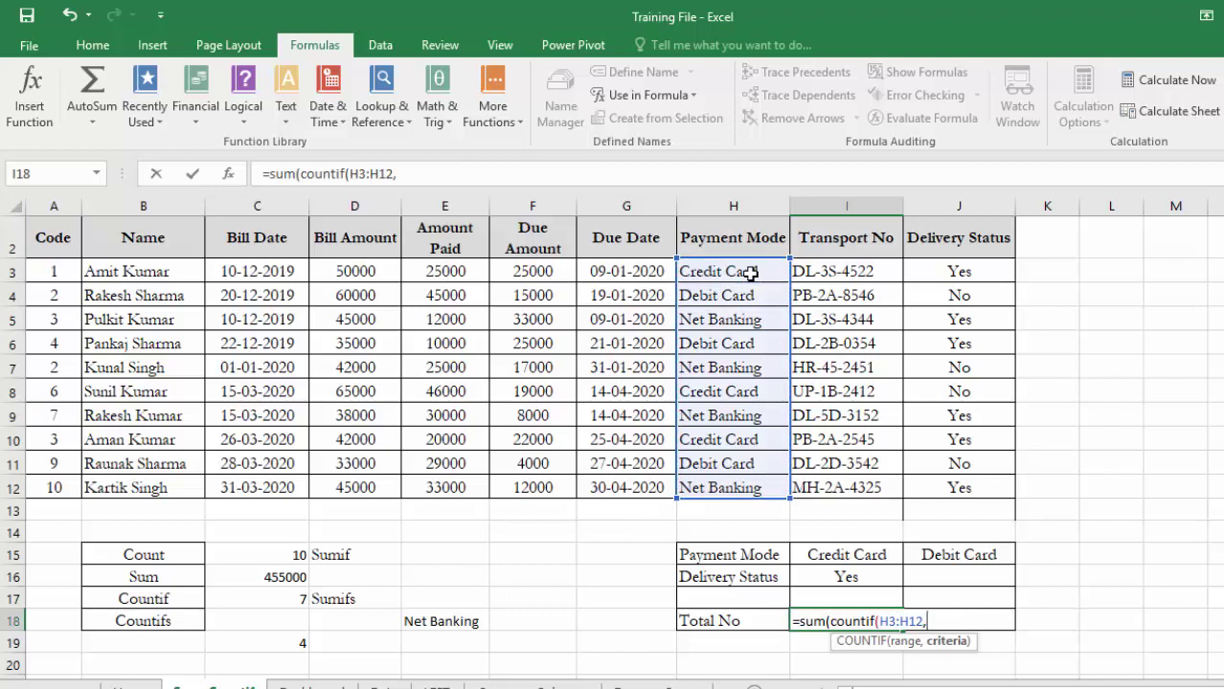
left_click(815, 555)
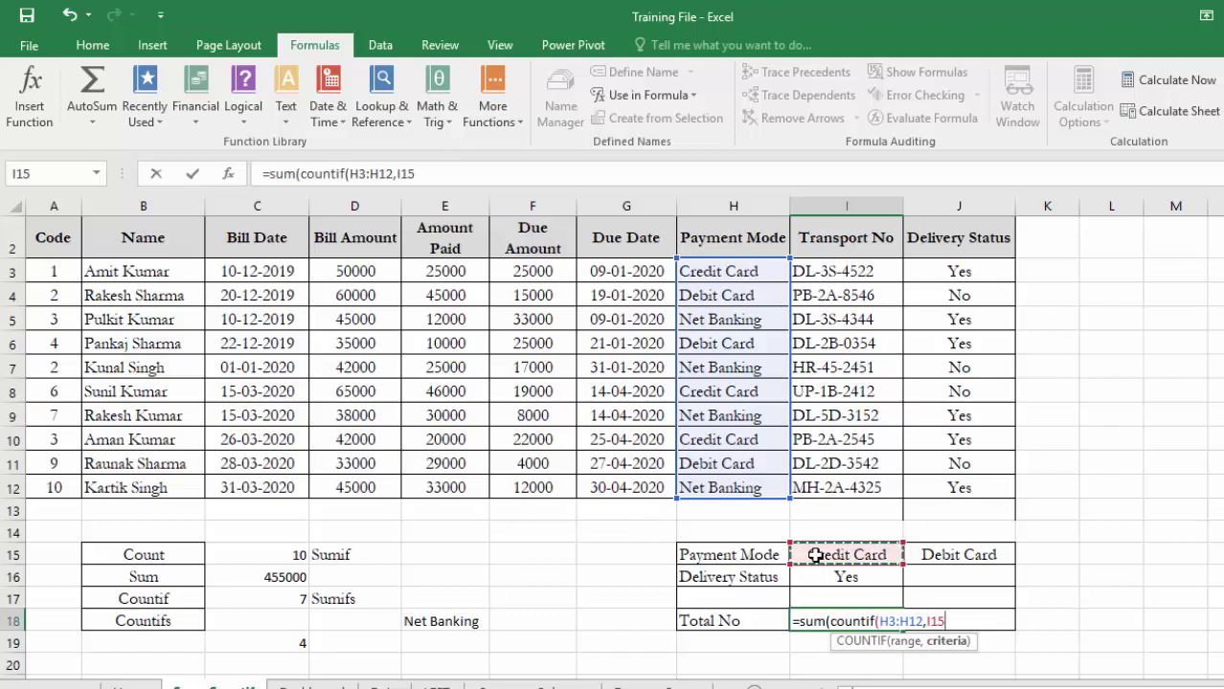
key("shift+Right")
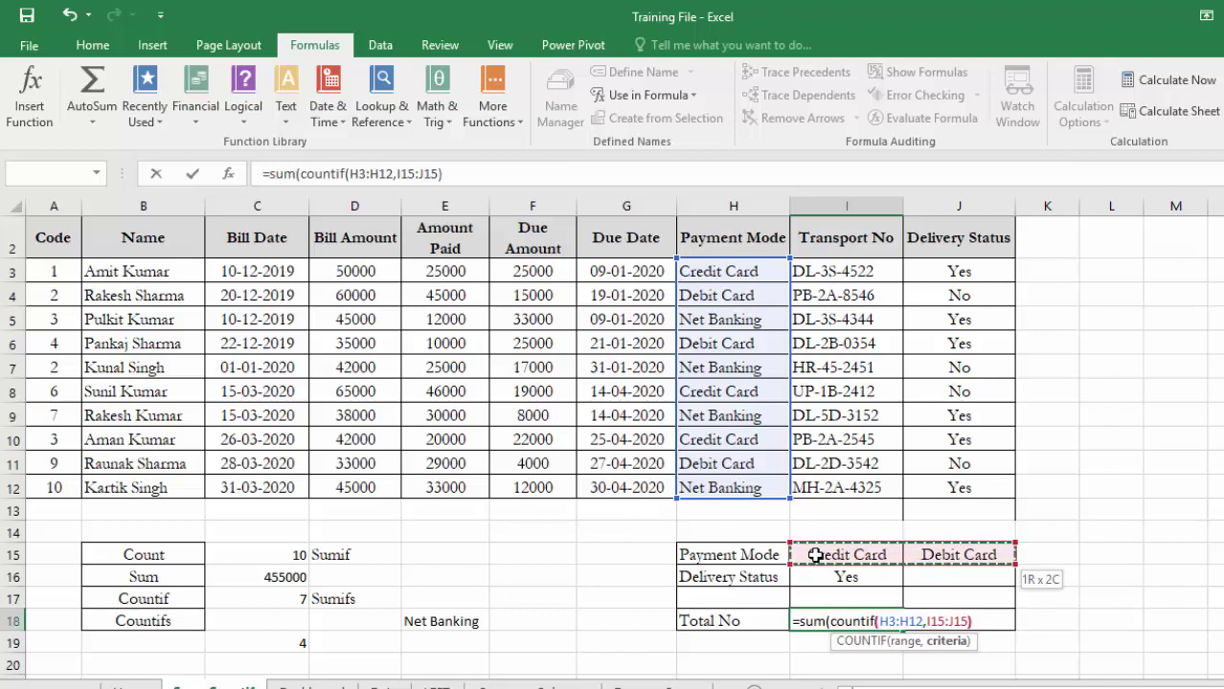
type(")")
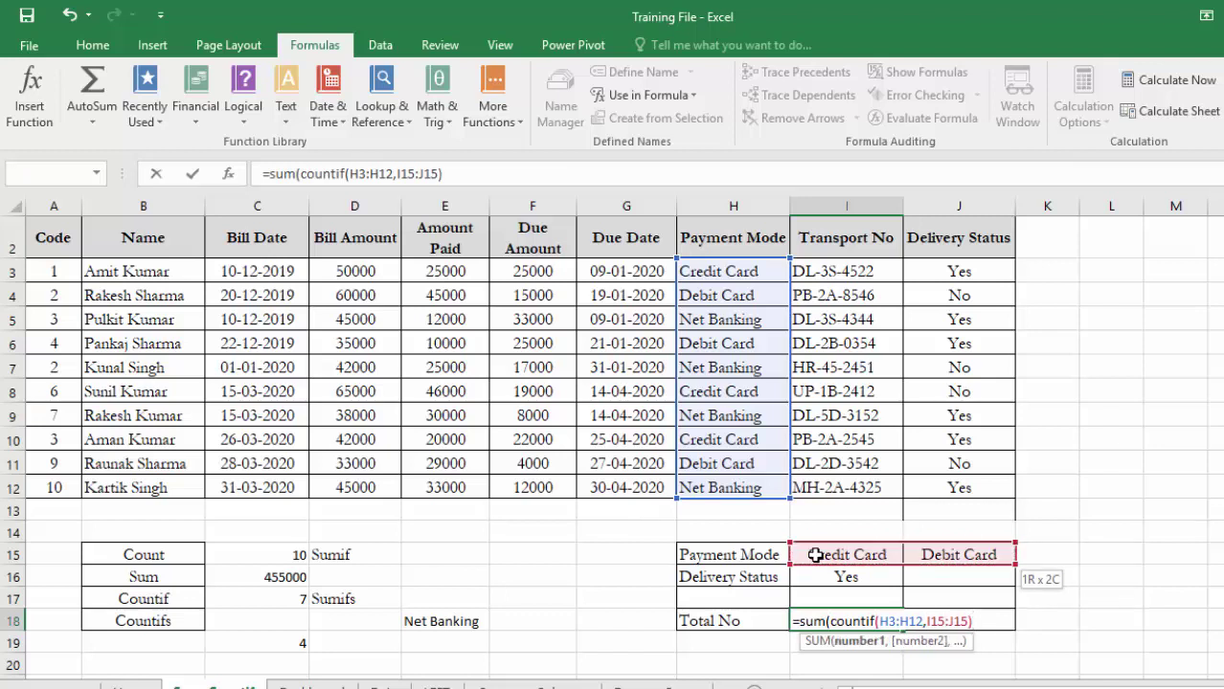
type(")")
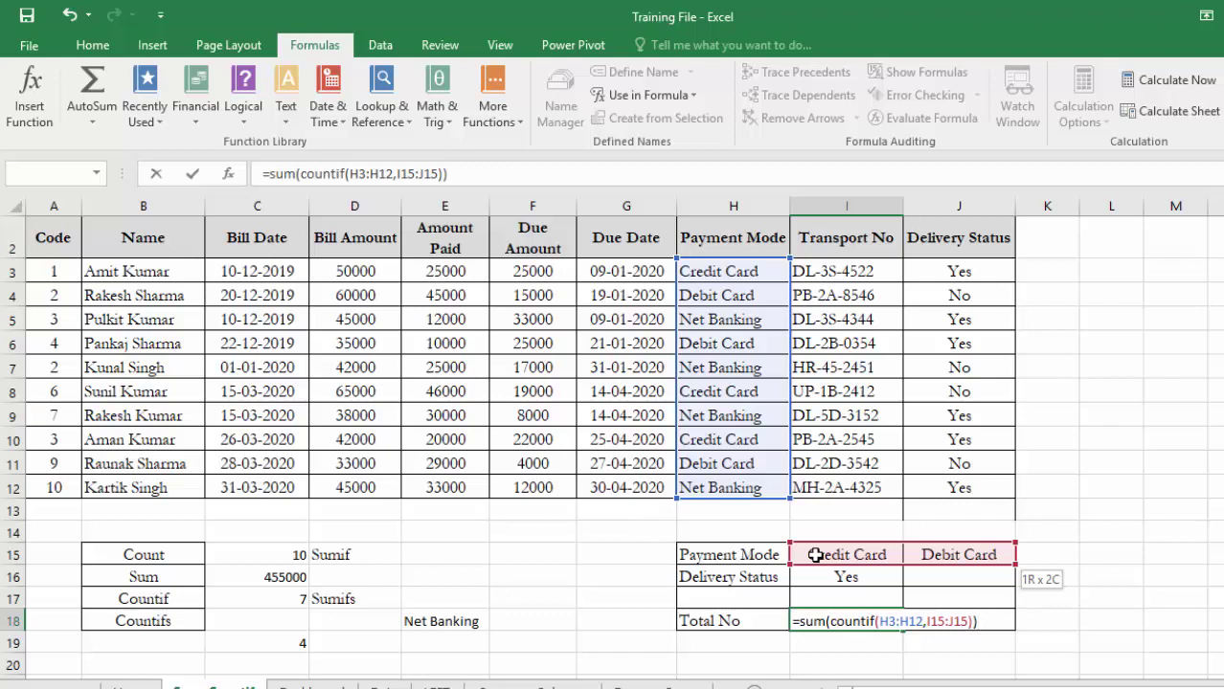
key("ctrl+shift+Return")
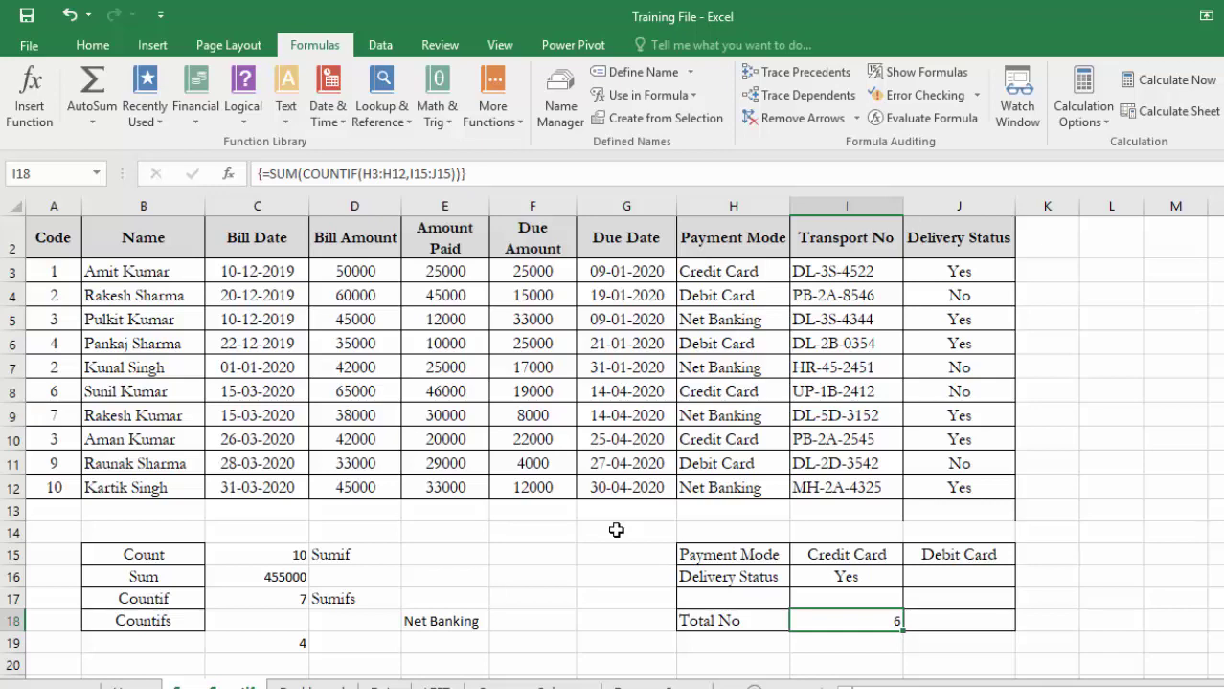
Enter a COUNTIFS formula in C18 that counts rows with payment mode H3:H12 equal to "Credit Card" and delivery status J3:J12 equal to "Yes".
scroll(616, 531, "up", 1)
left_click(281, 651)
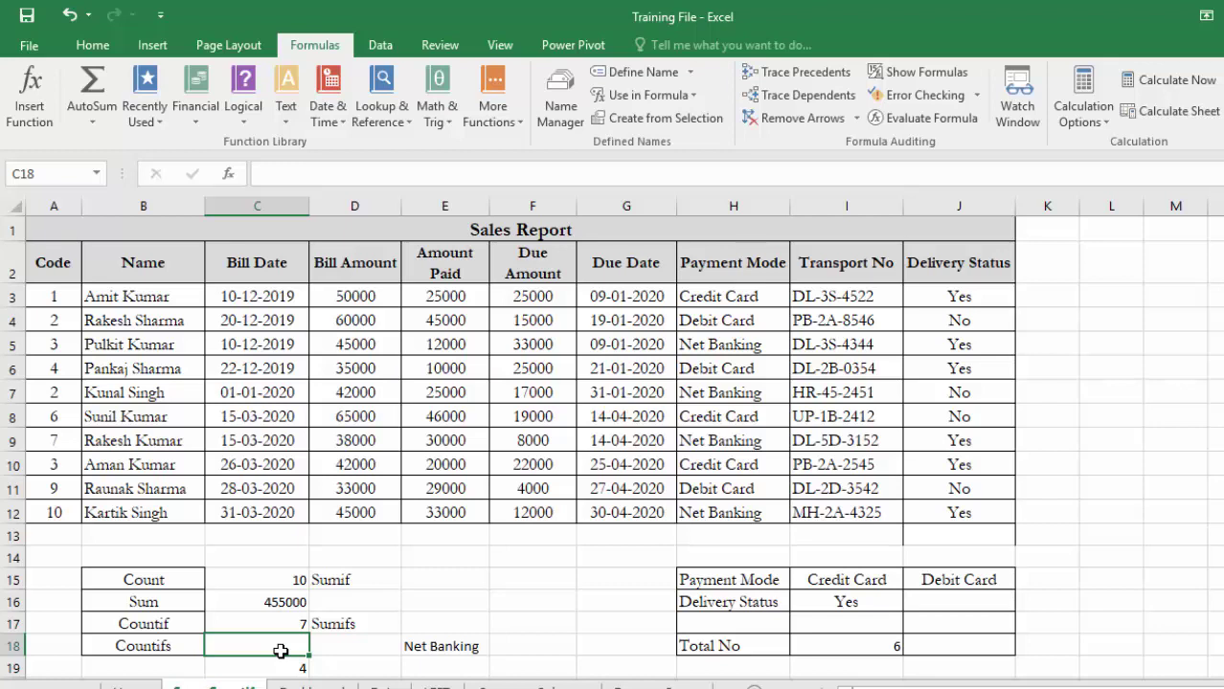
type("=")
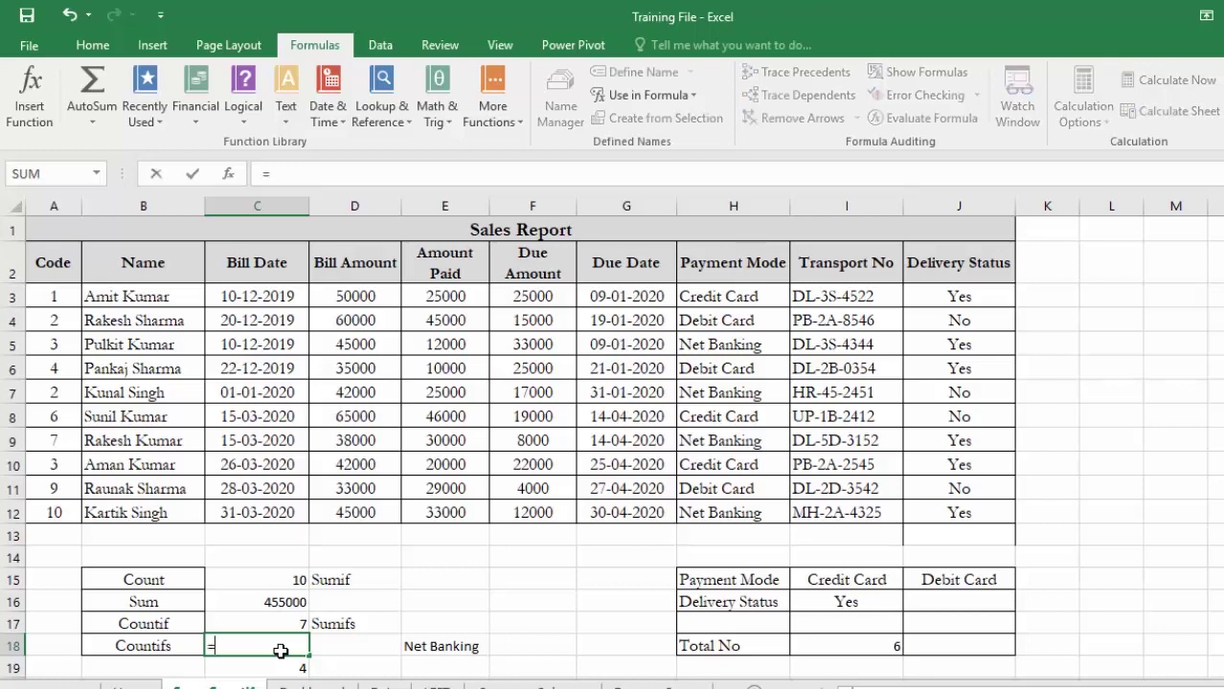
type("countifs")
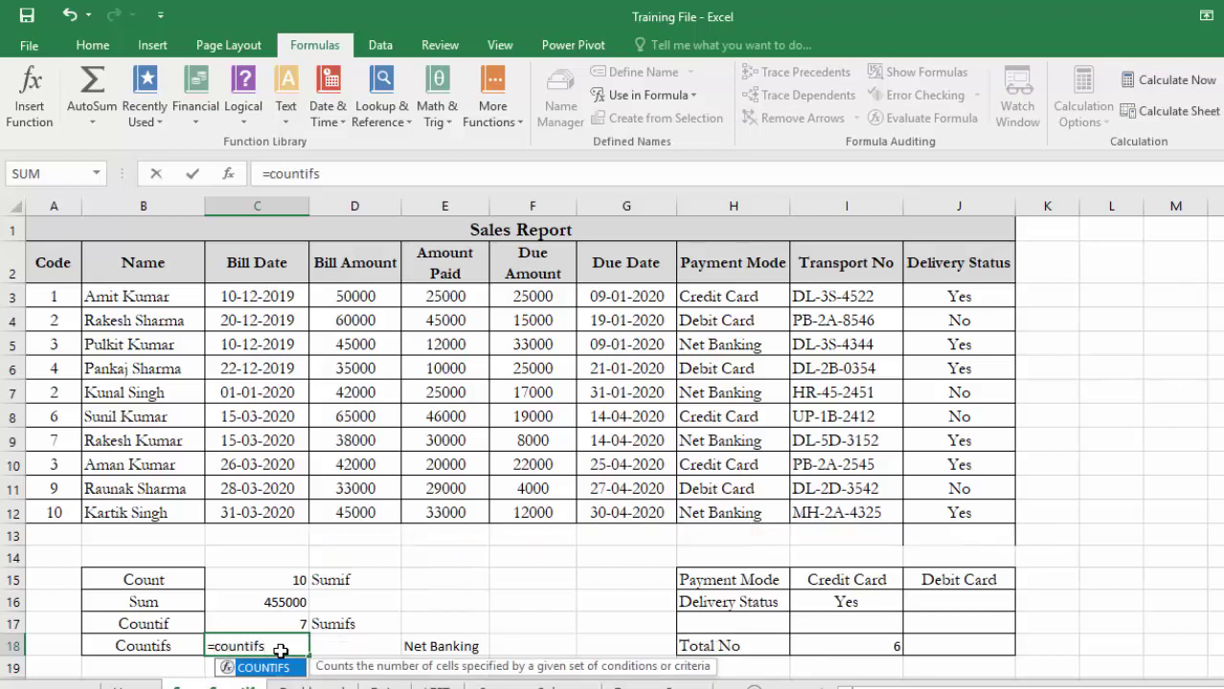
type("(")
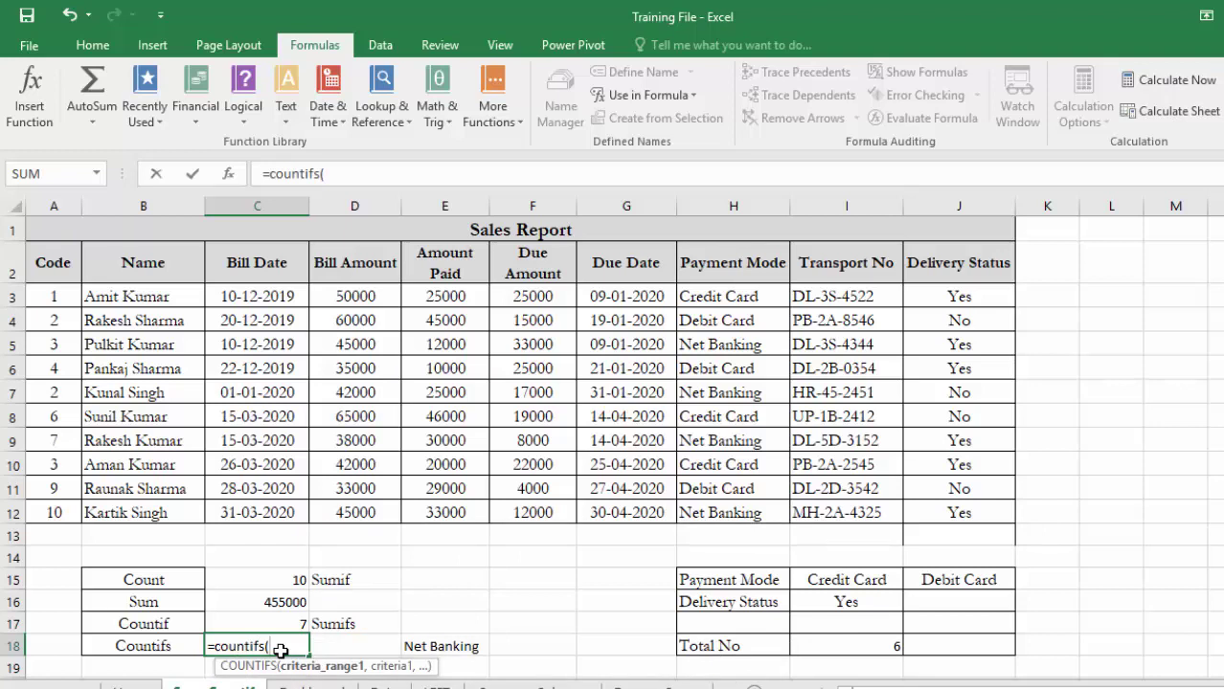
left_click(739, 297)
key("ctrl+shift+Down")
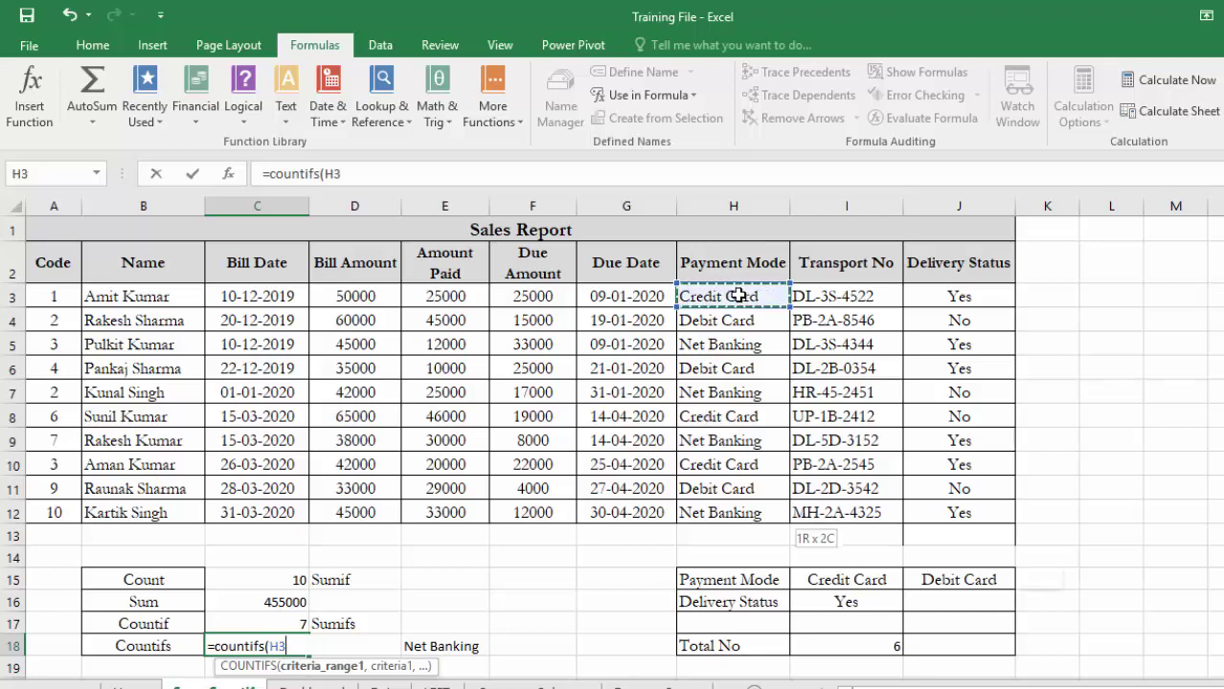
type(",")
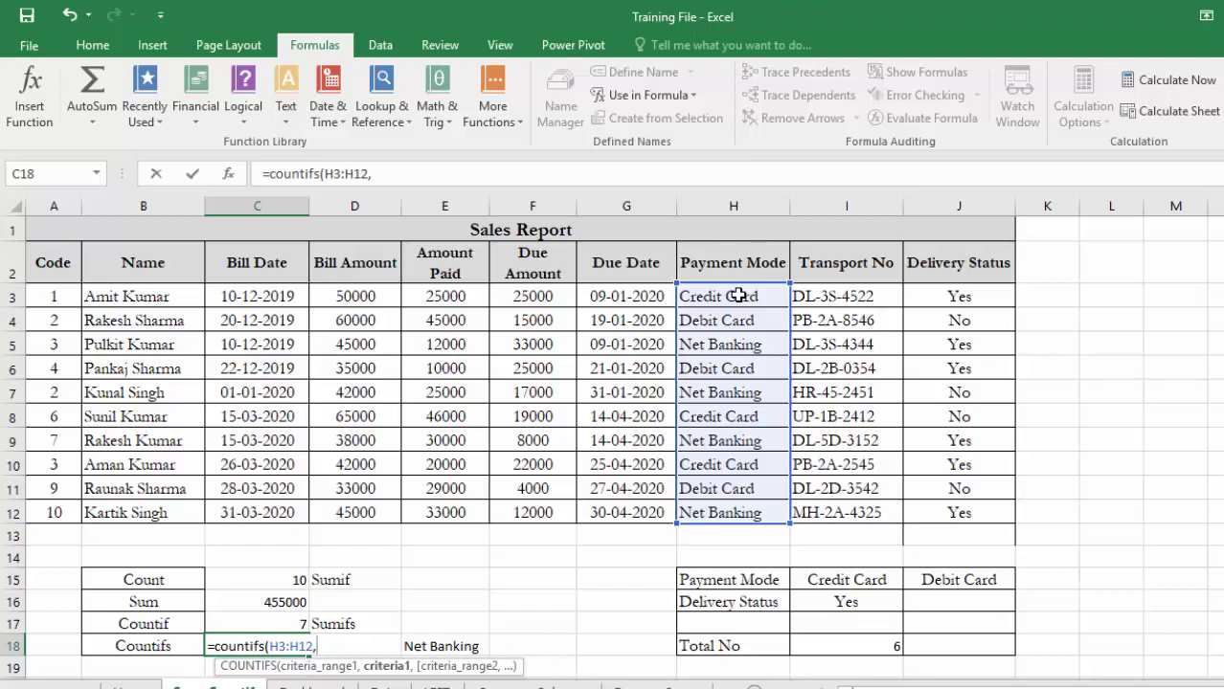
type("\"Credit Card\",")
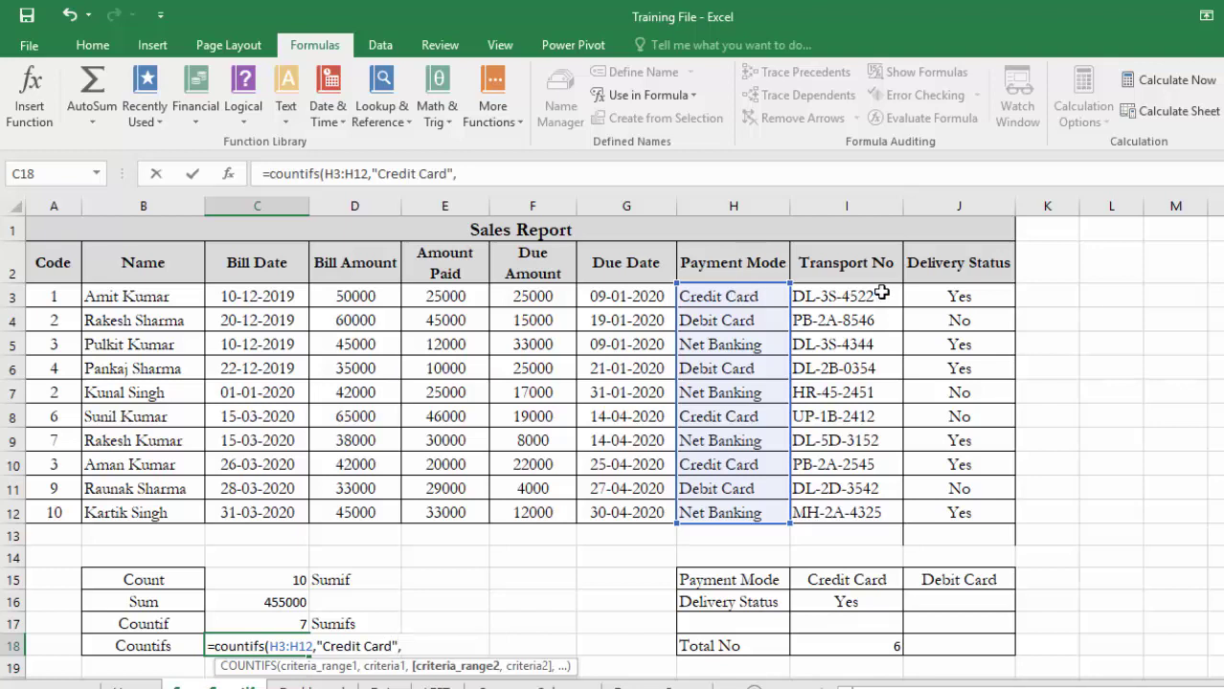
left_click(935, 298)
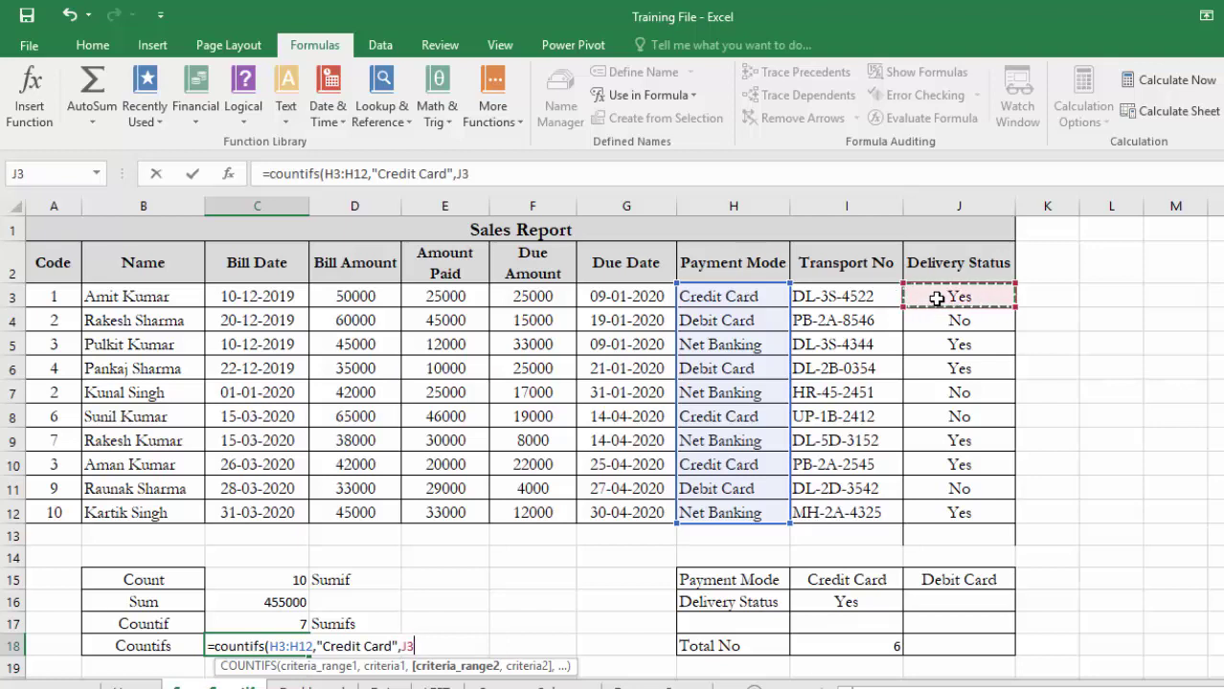
key("ctrl+shift+Down")
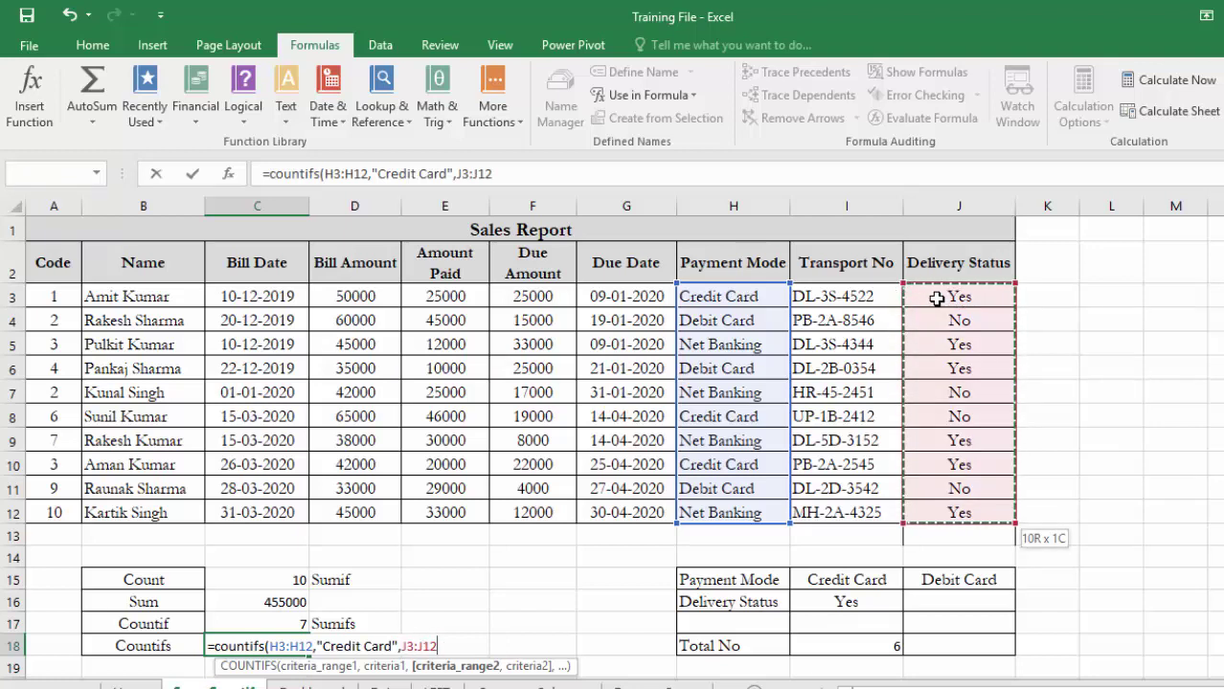
type(",")
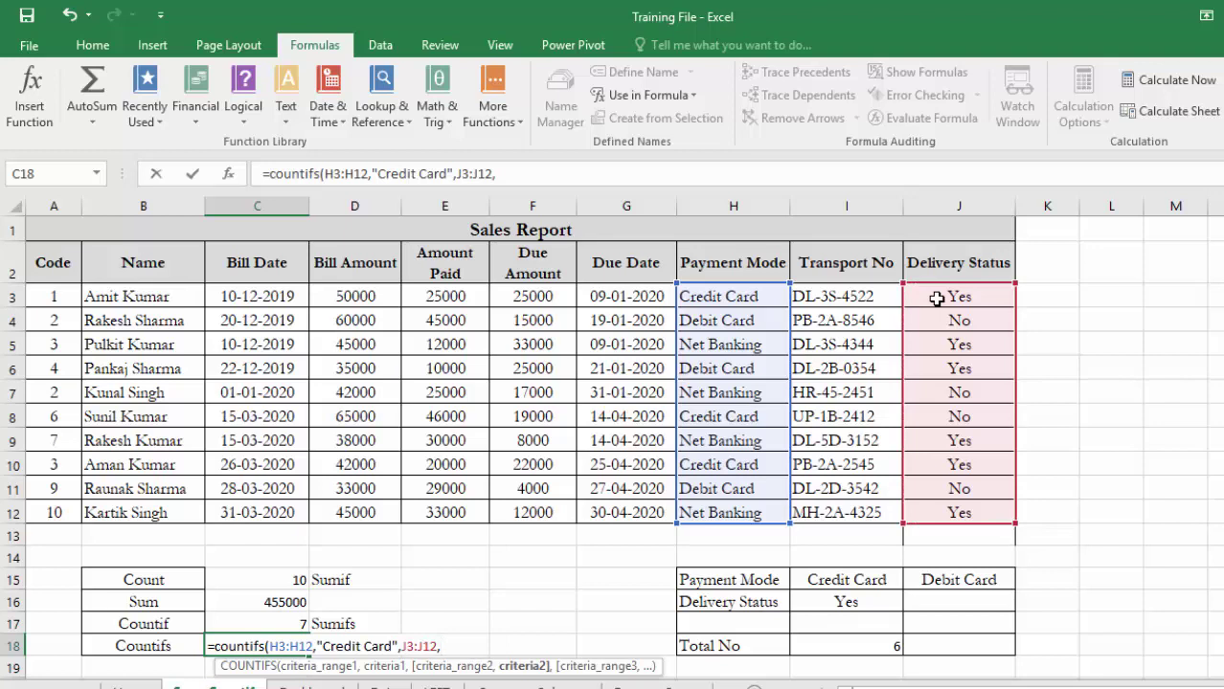
type("\"Yes\")")
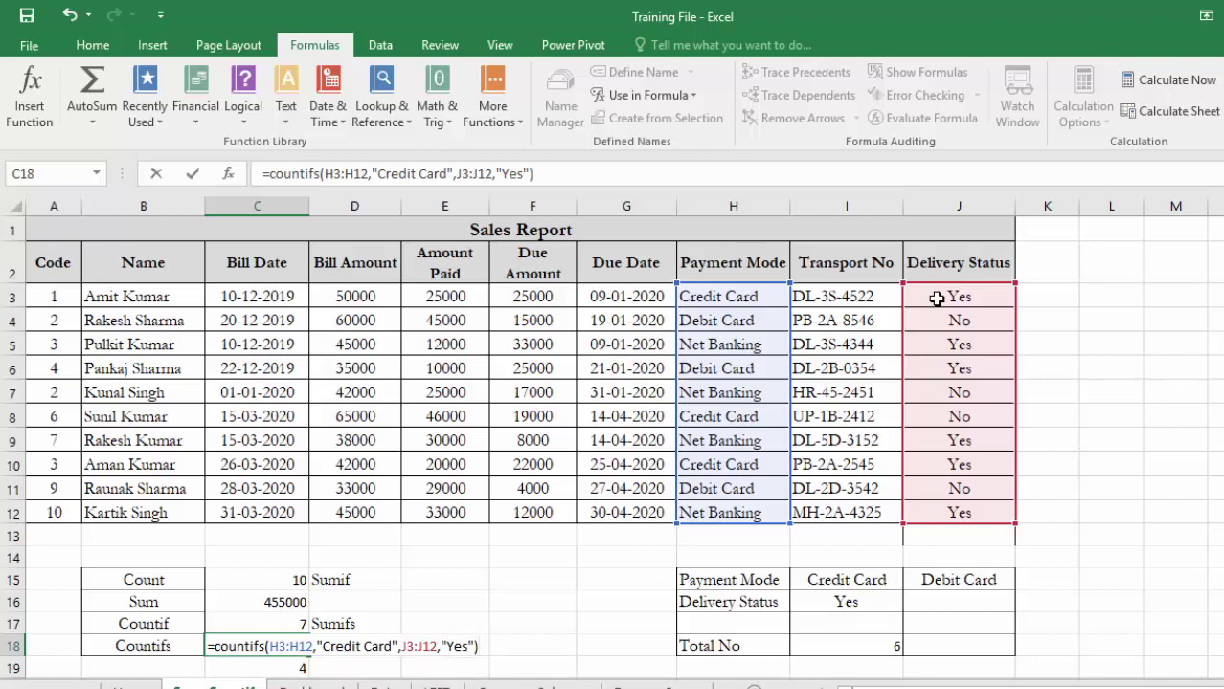
key("Return")
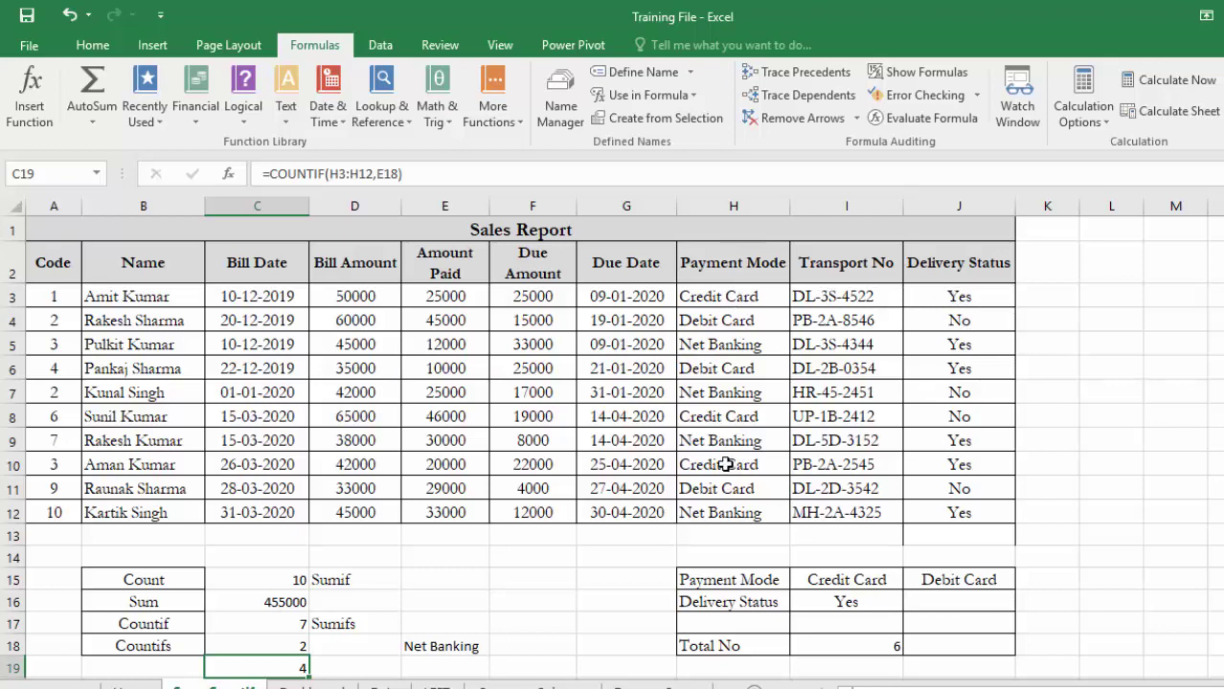
Change the delivery status in J10 to No.
left_click(980, 468)
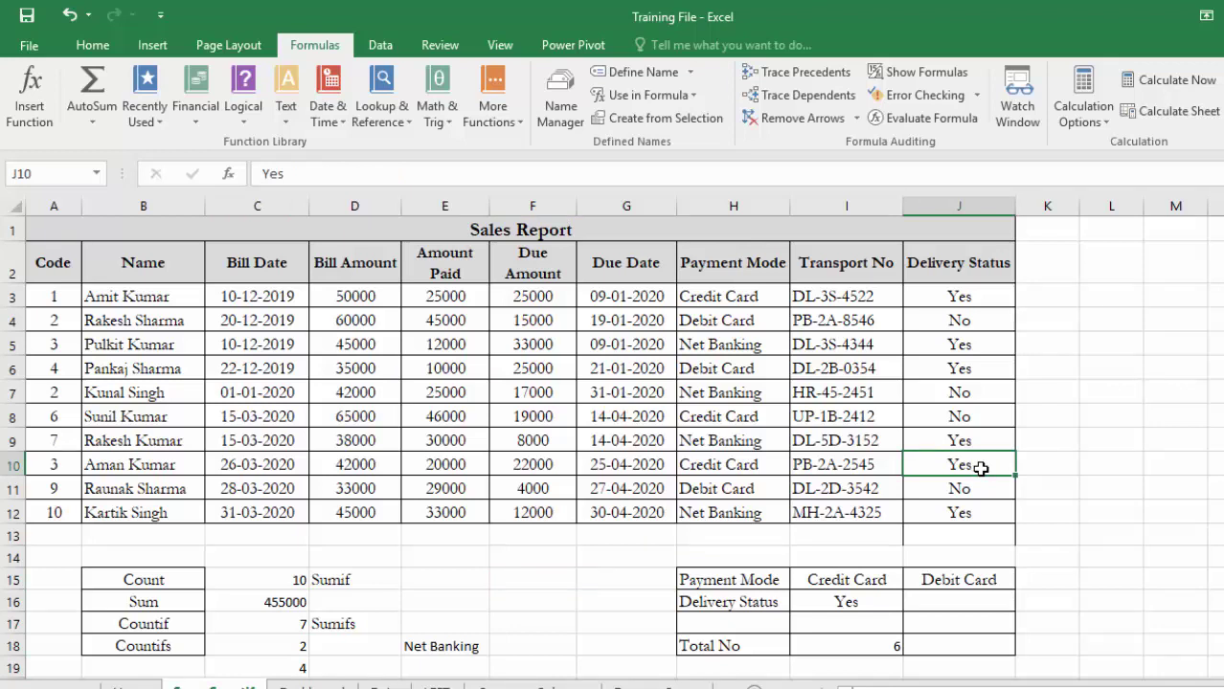
type("No")
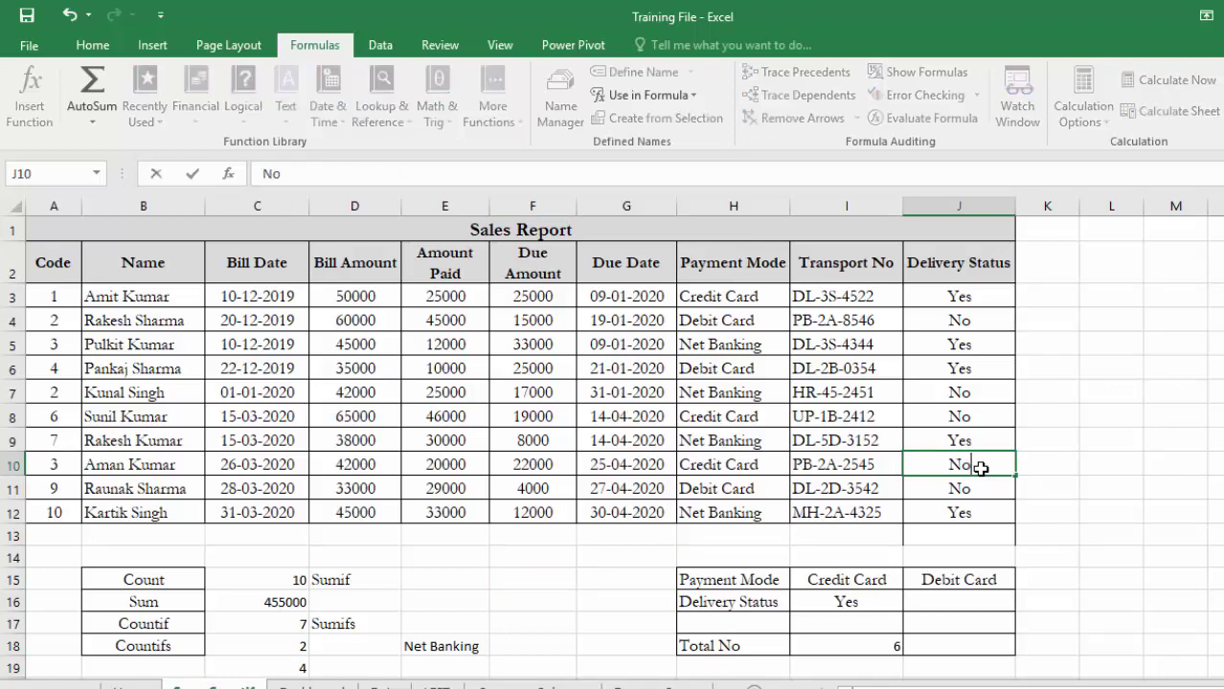
key("Return")
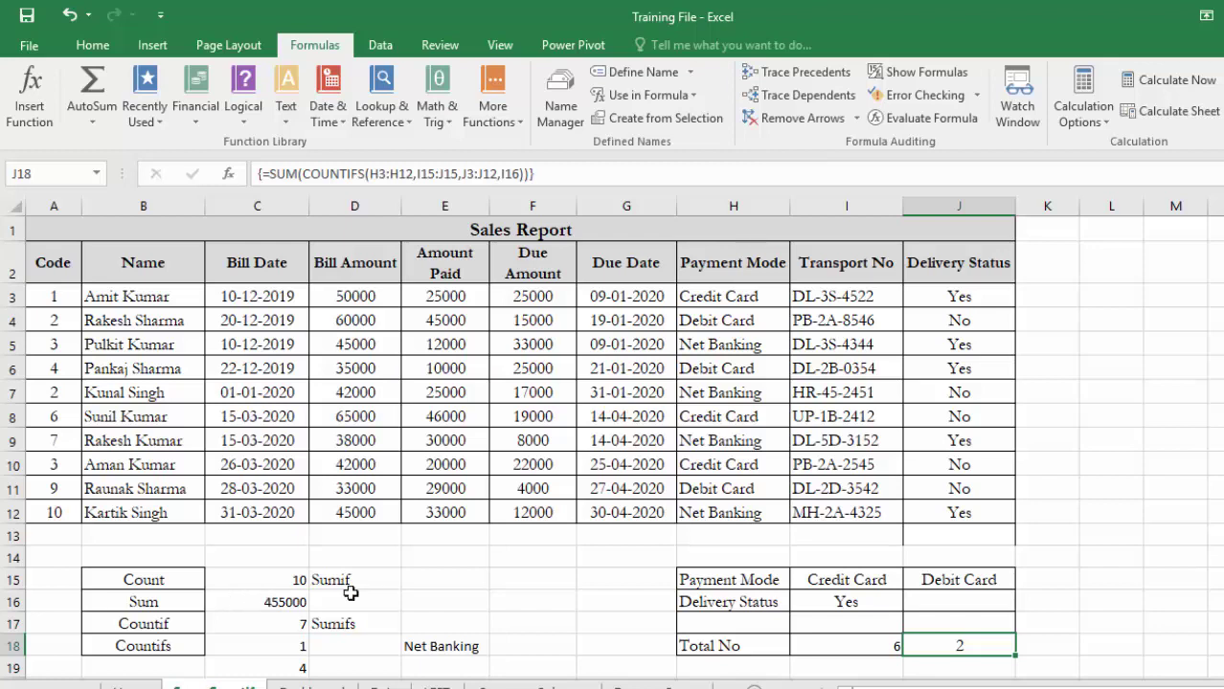
Enter a SUMIF formula in E15 with range D3:D12, criteria ">=40000" and sum range D3:D12.
left_click(450, 575)
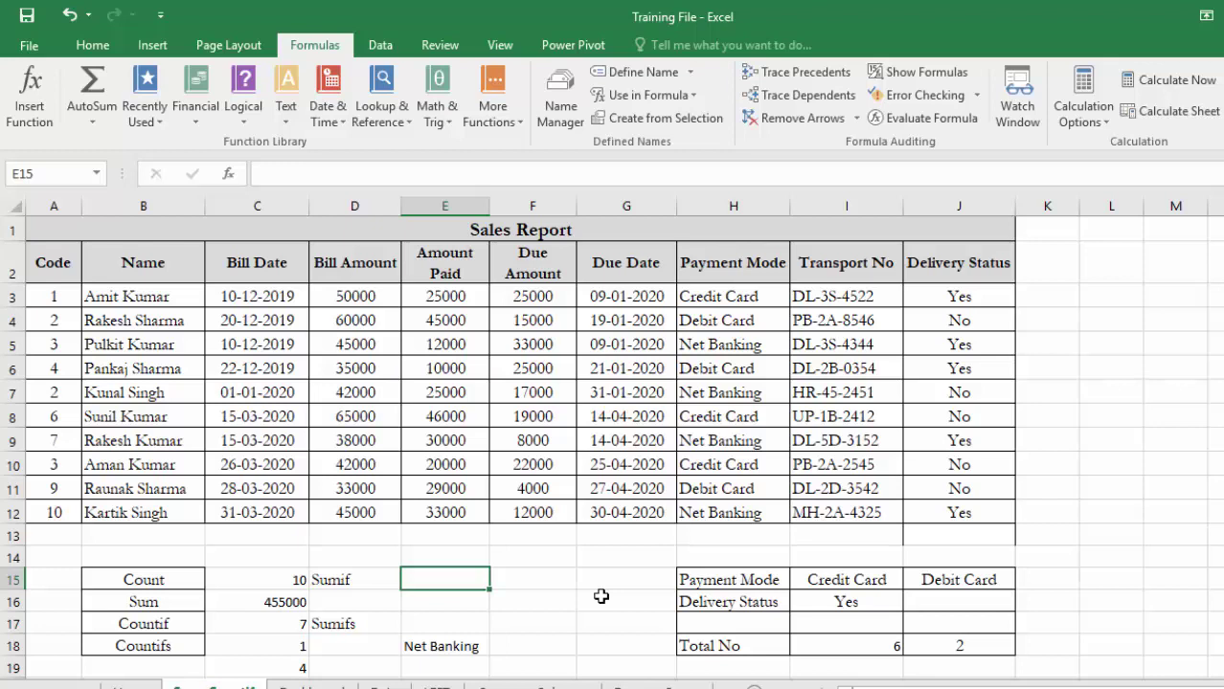
type("=sumif")
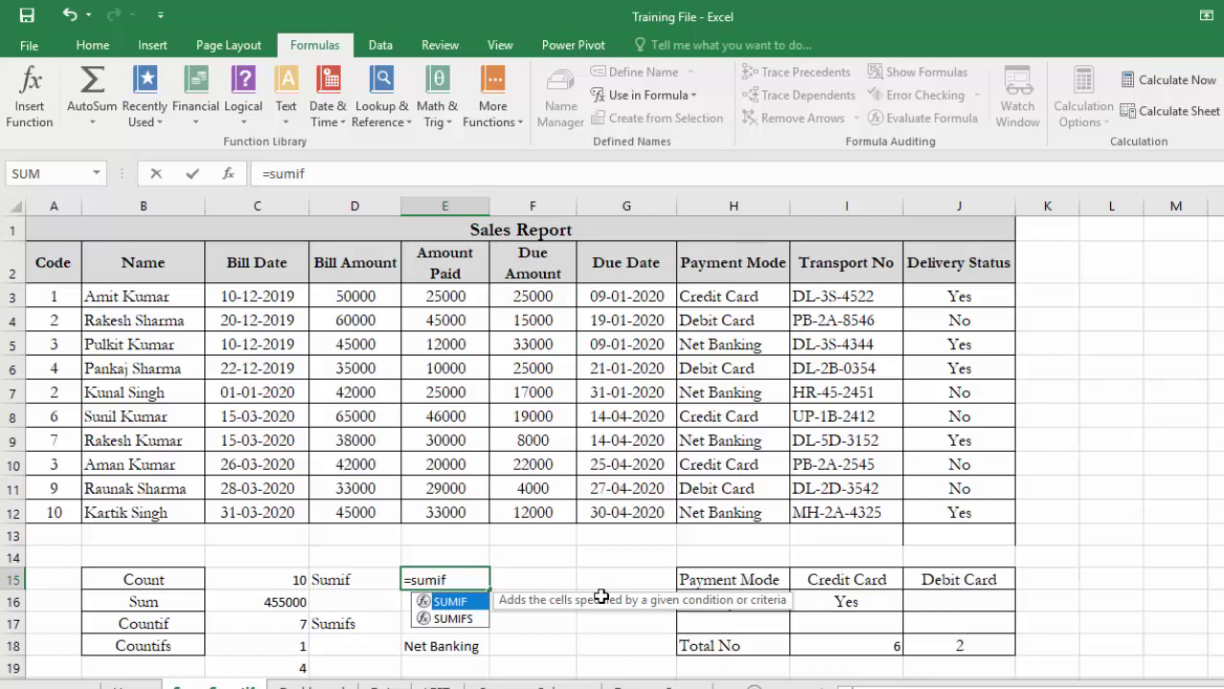
type("(")
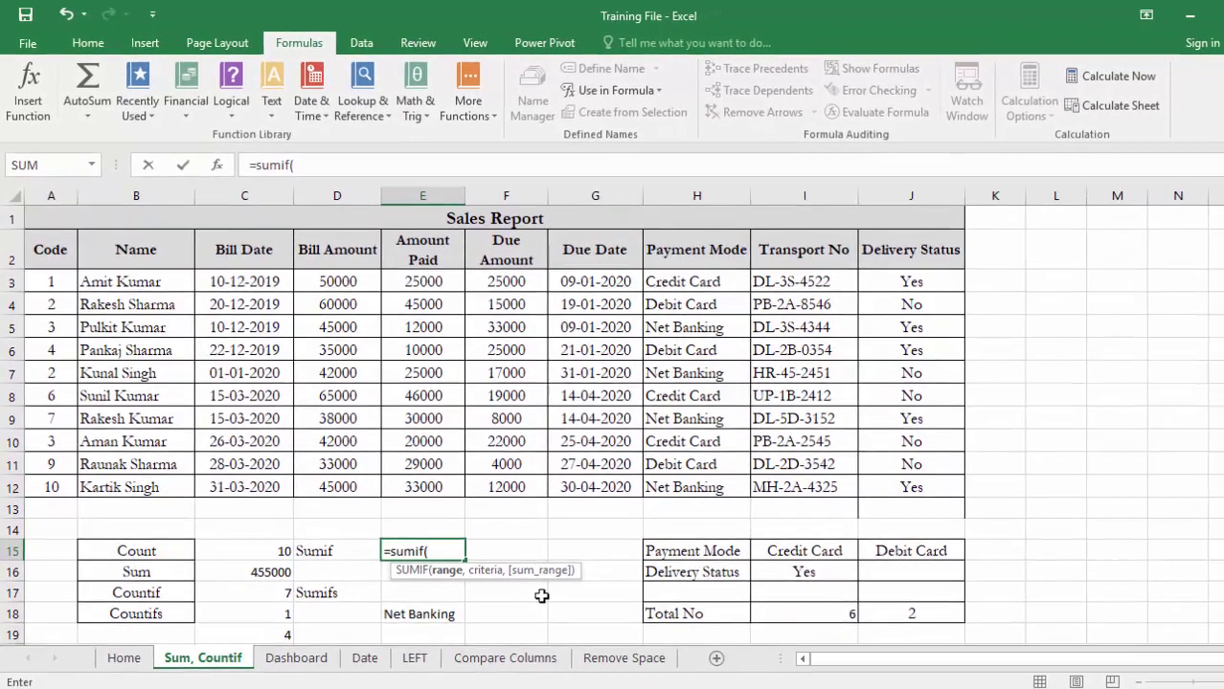
key("ctrl+a")
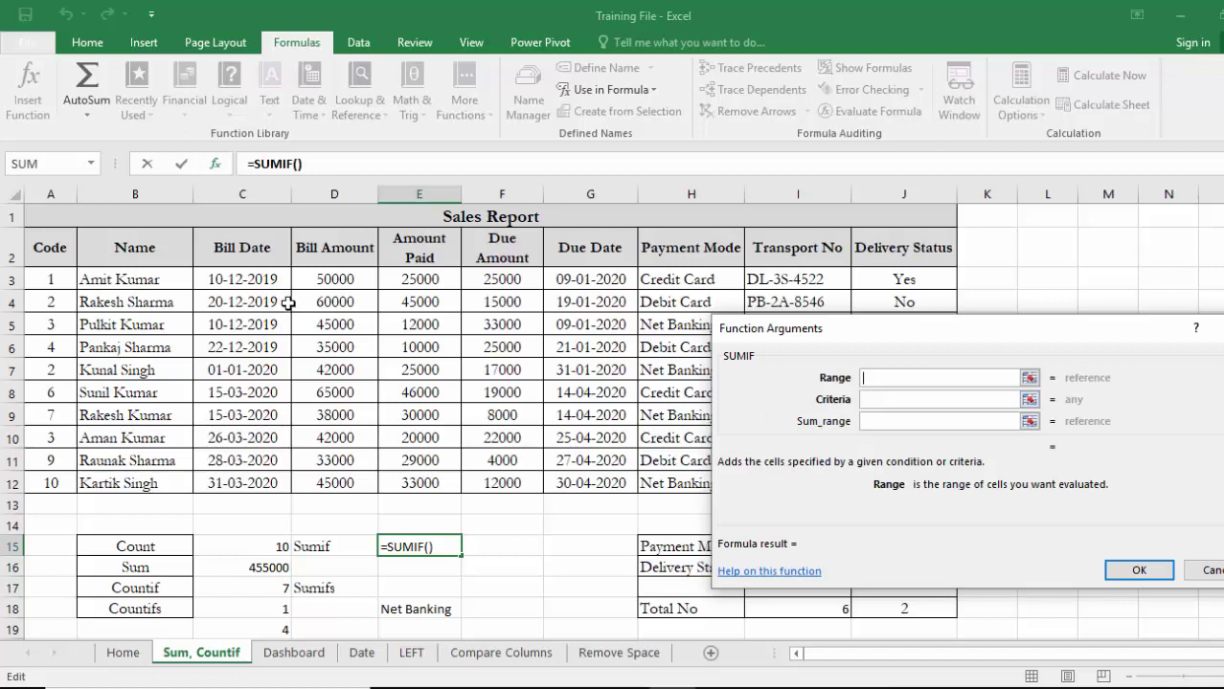
left_click(350, 276)
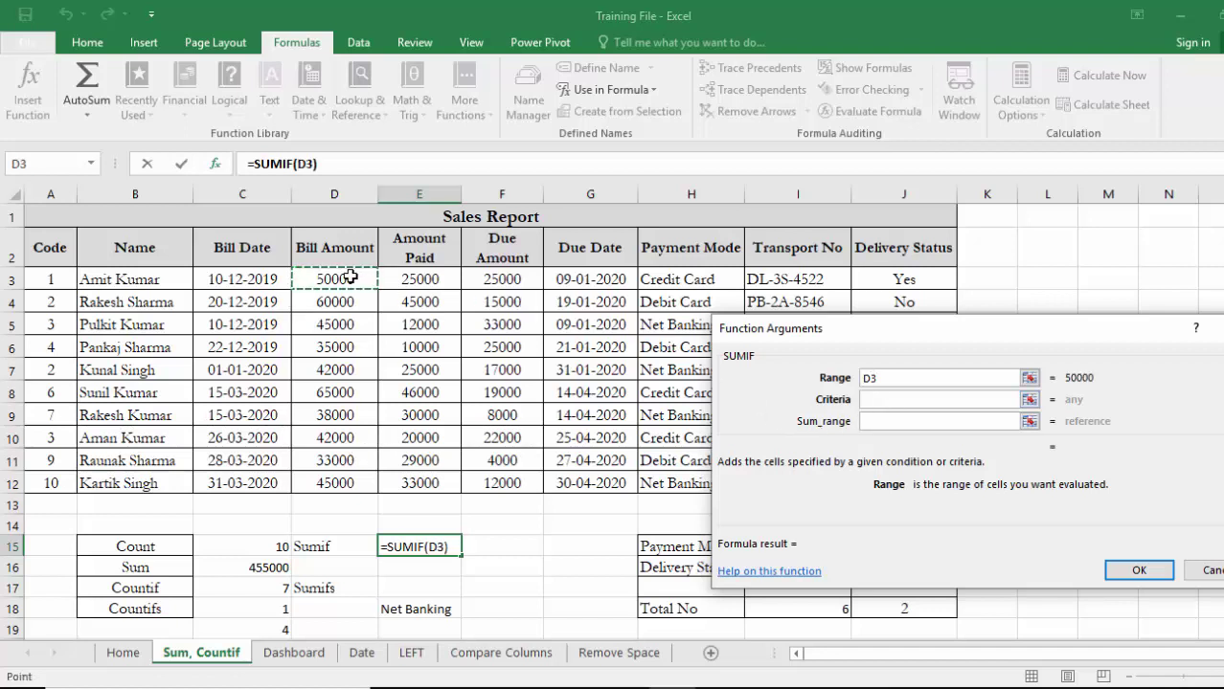
key("ctrl+shift+Down")
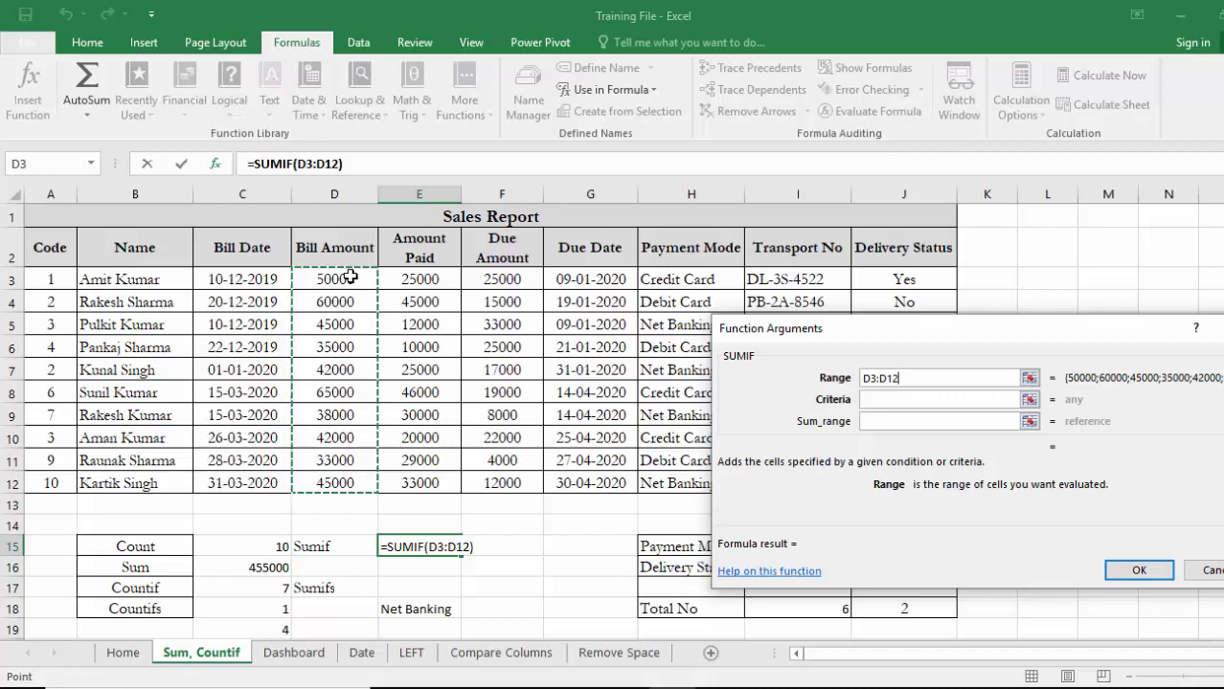
left_click(879, 402)
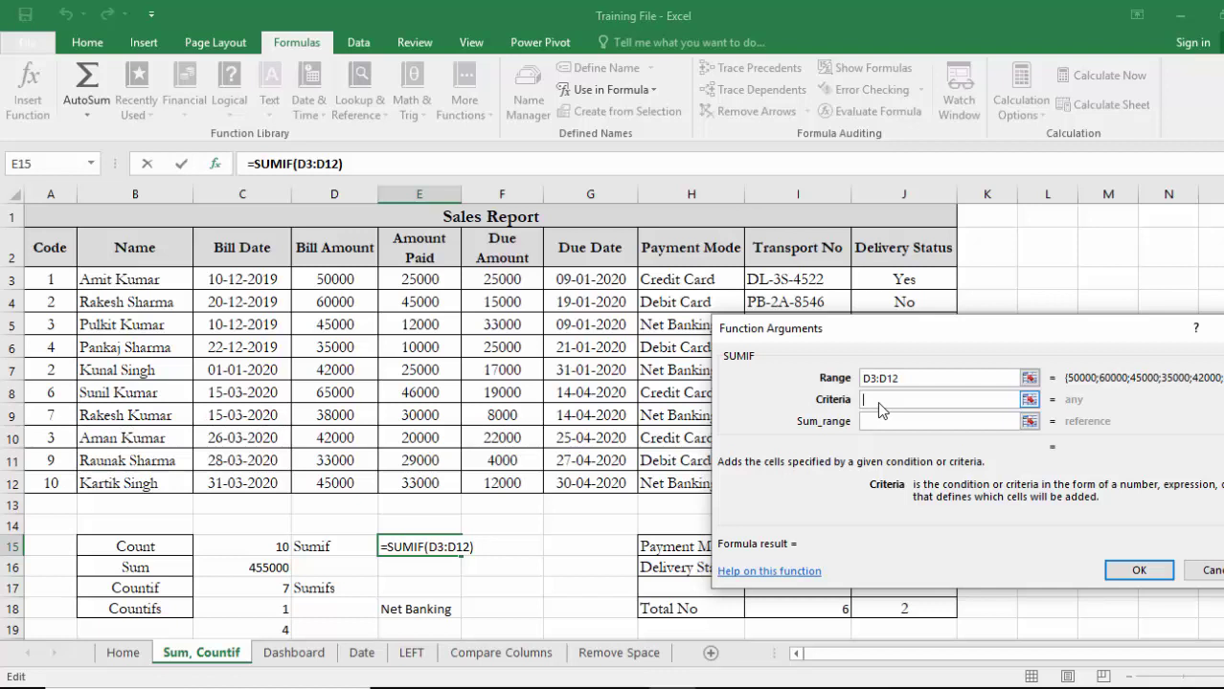
type("\">=40000")
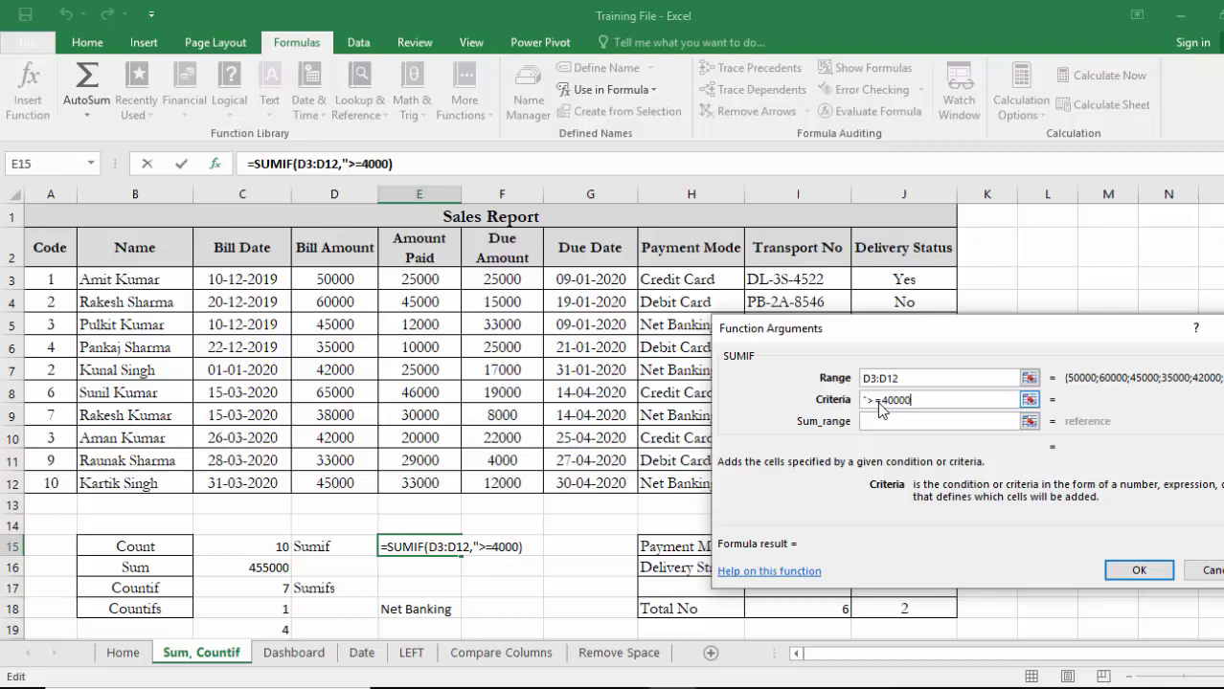
type("\"")
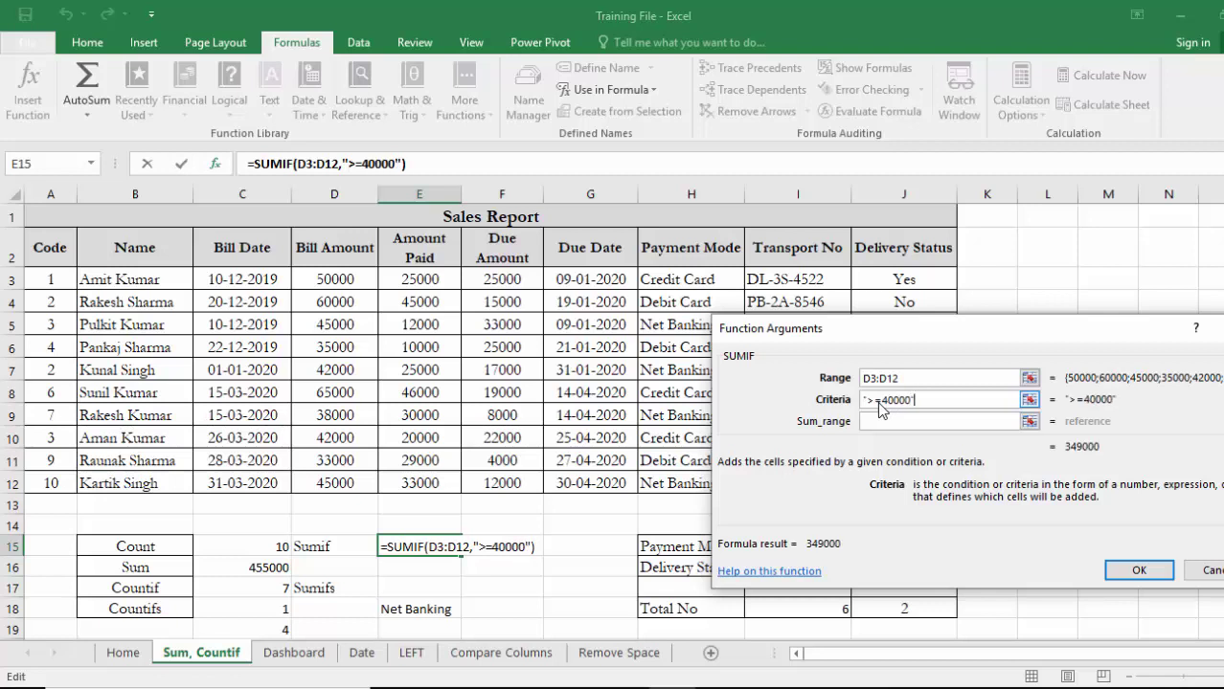
left_click(880, 422)
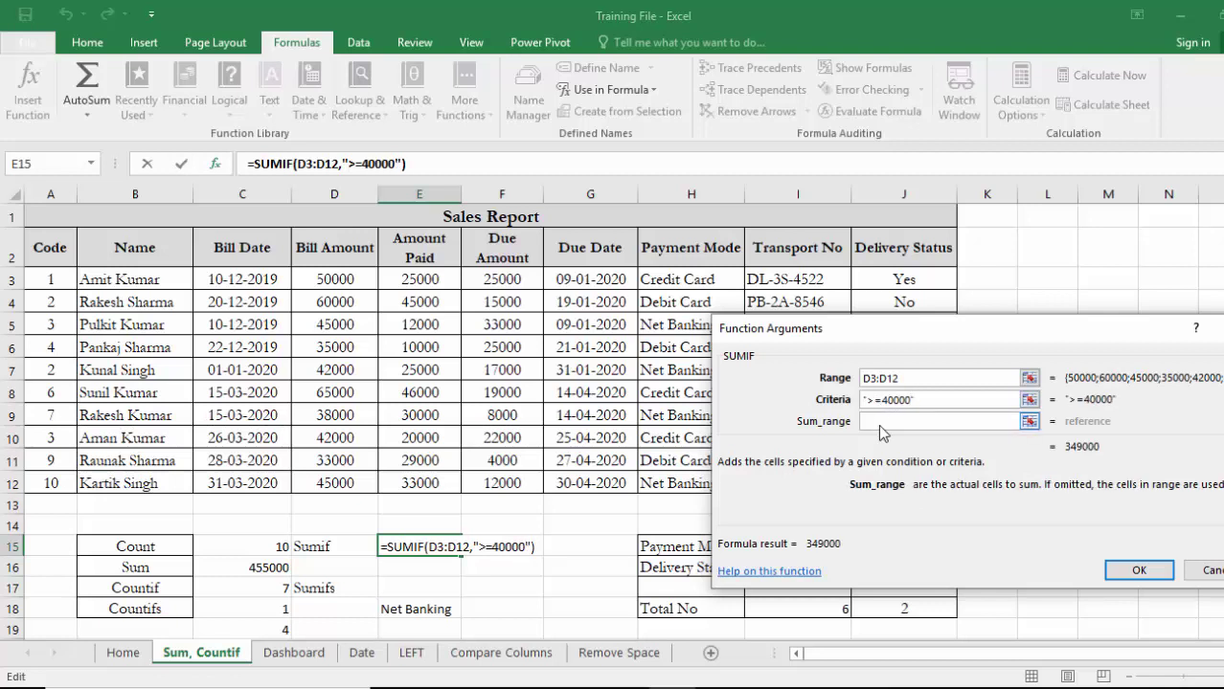
left_click(356, 279)
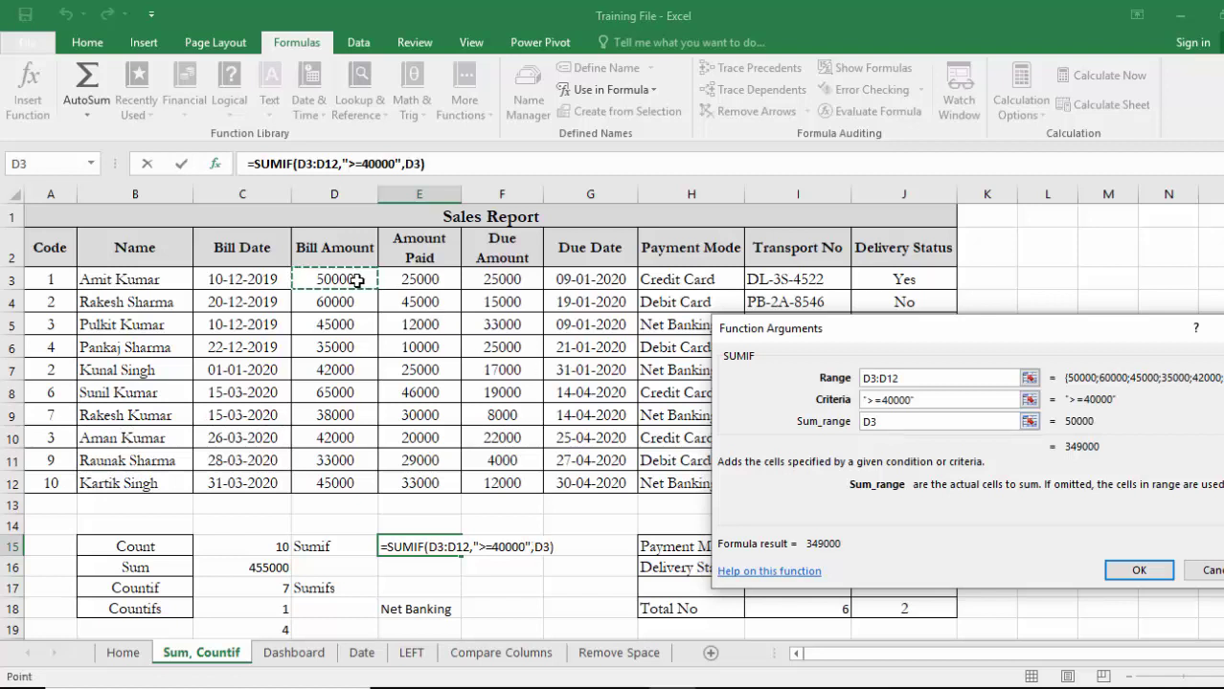
key("ctrl+shift+Down")
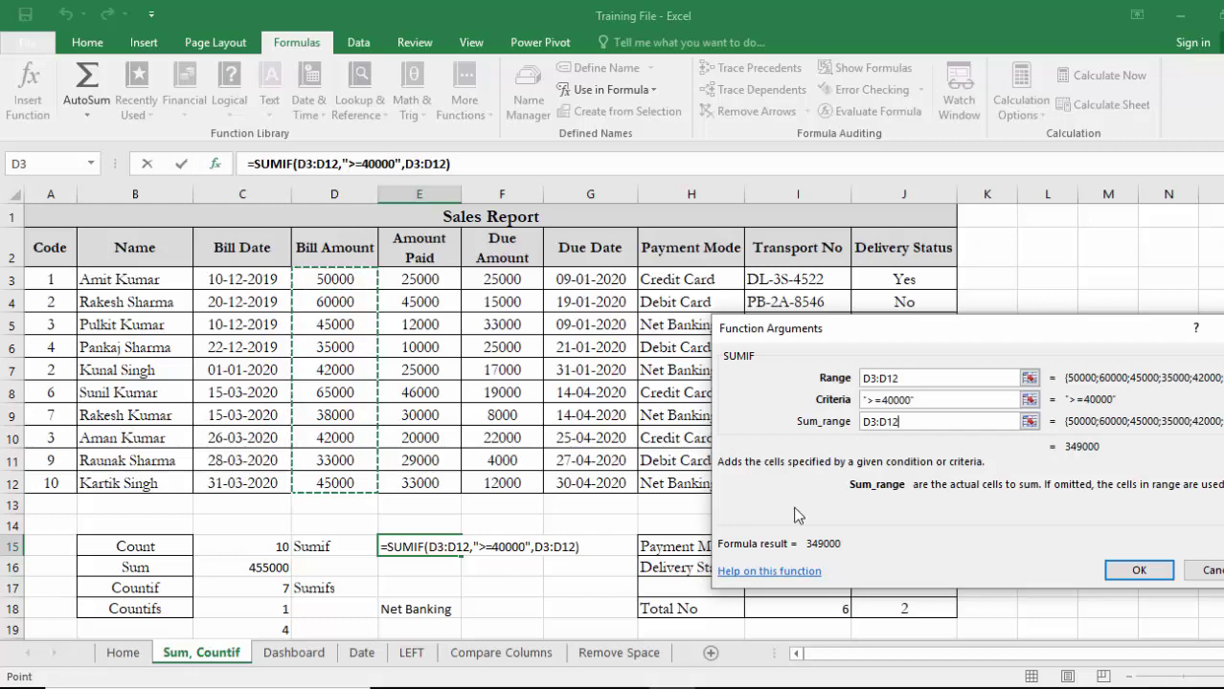
left_click(1126, 573)
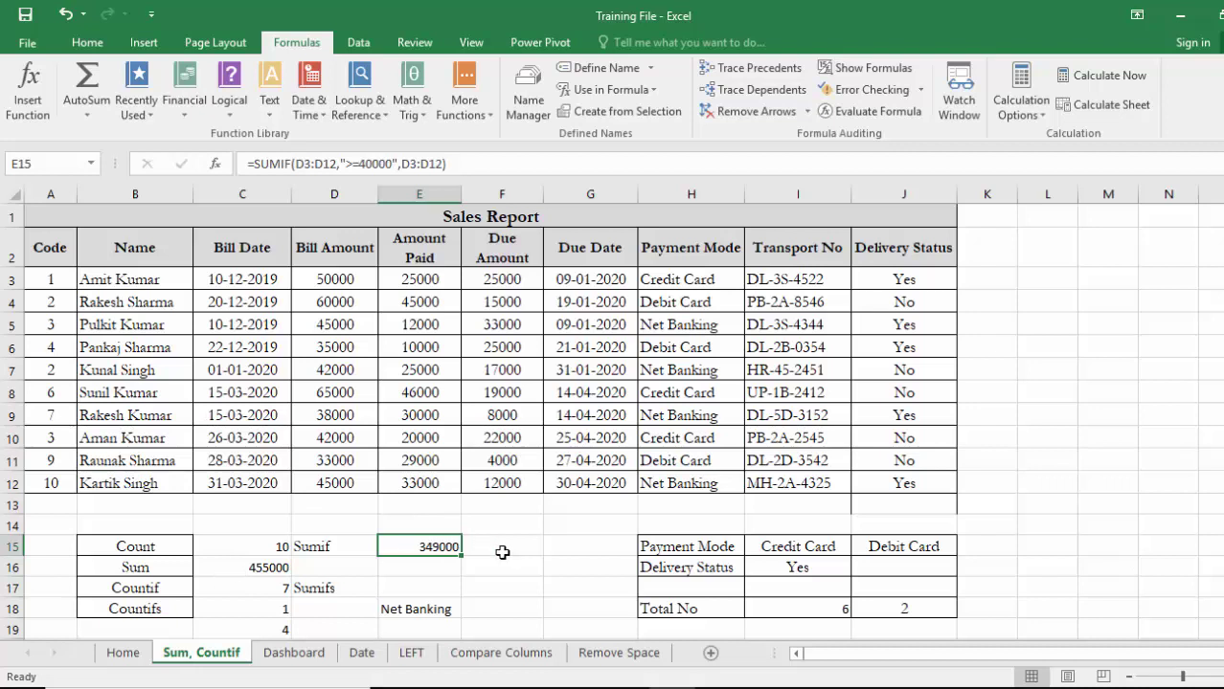
Enter a SUMIF formula in F15 with range H3:H12, criteria "Credit Card" and sum range D3:D12.
key("Right")
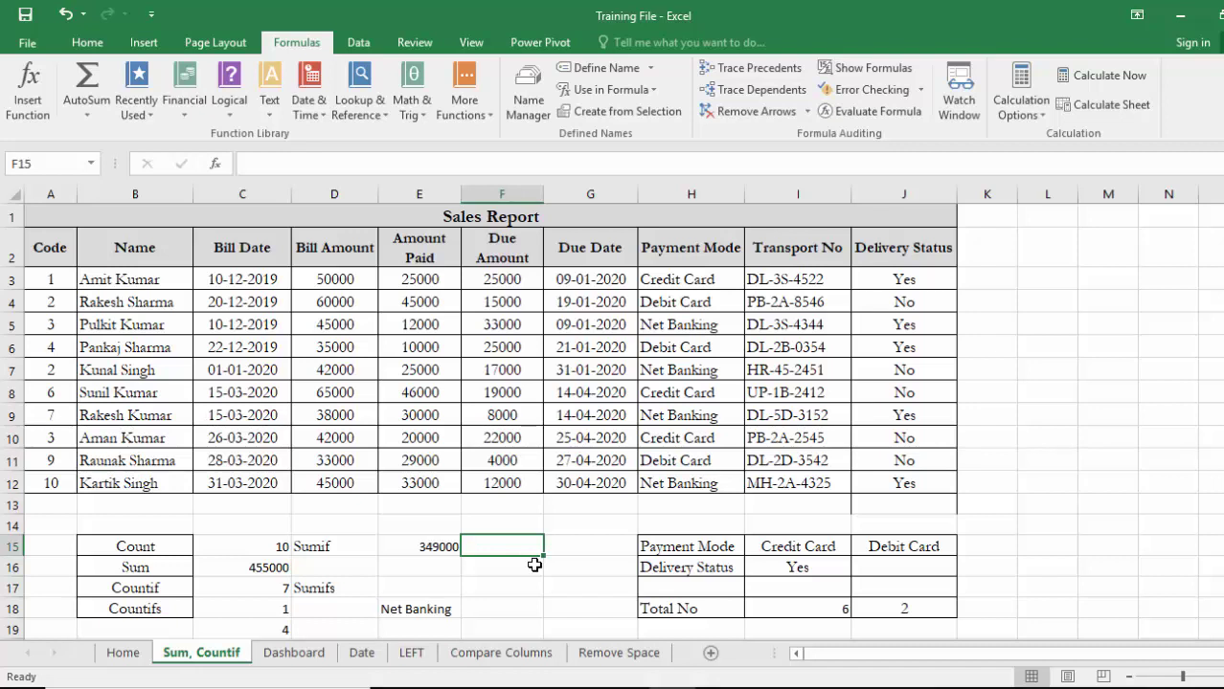
type("=")
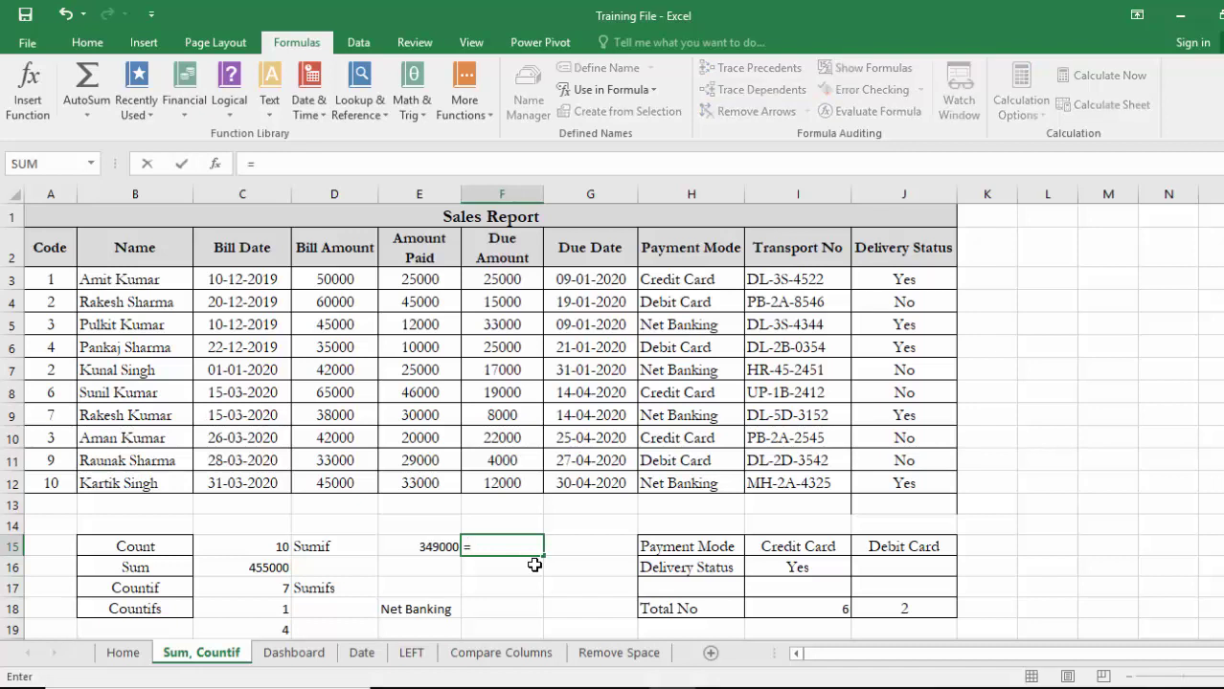
type("sumif")
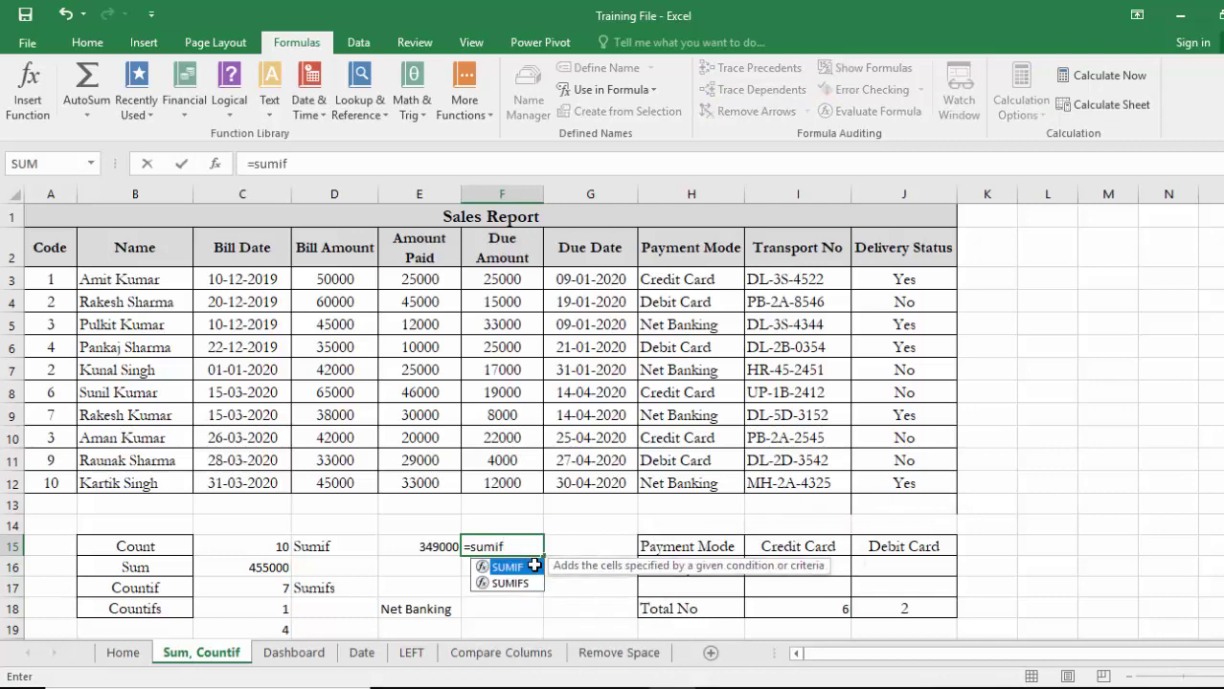
key("shift+F3")
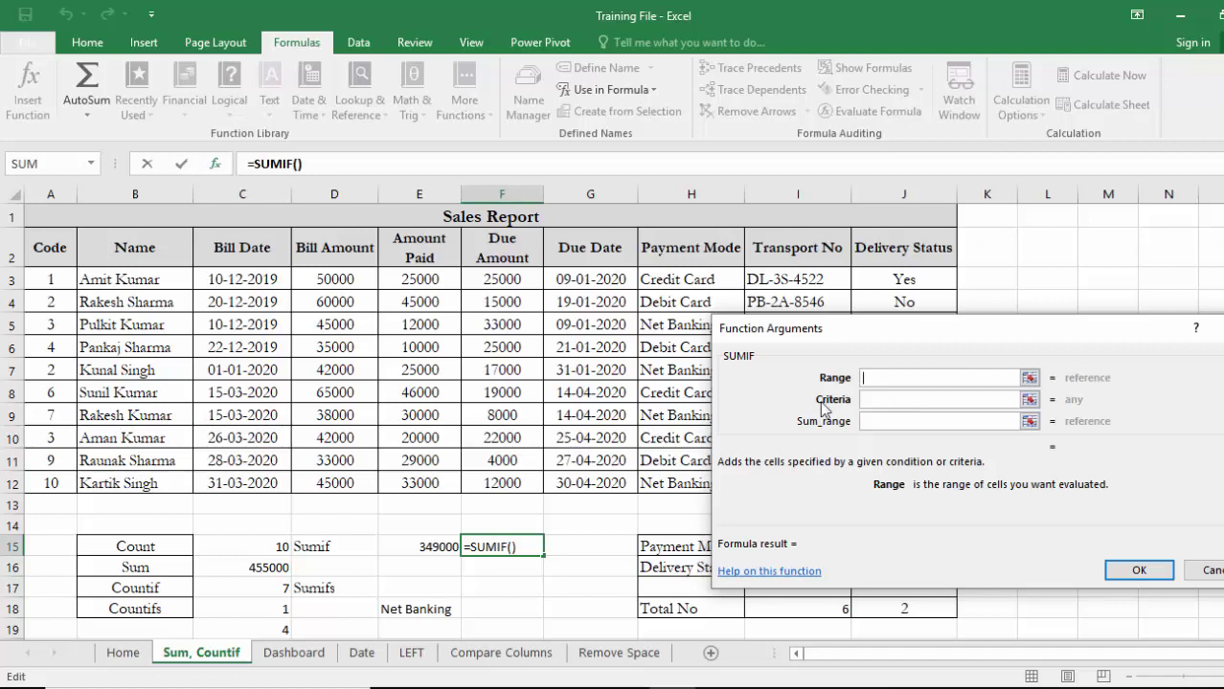
left_click(676, 280)
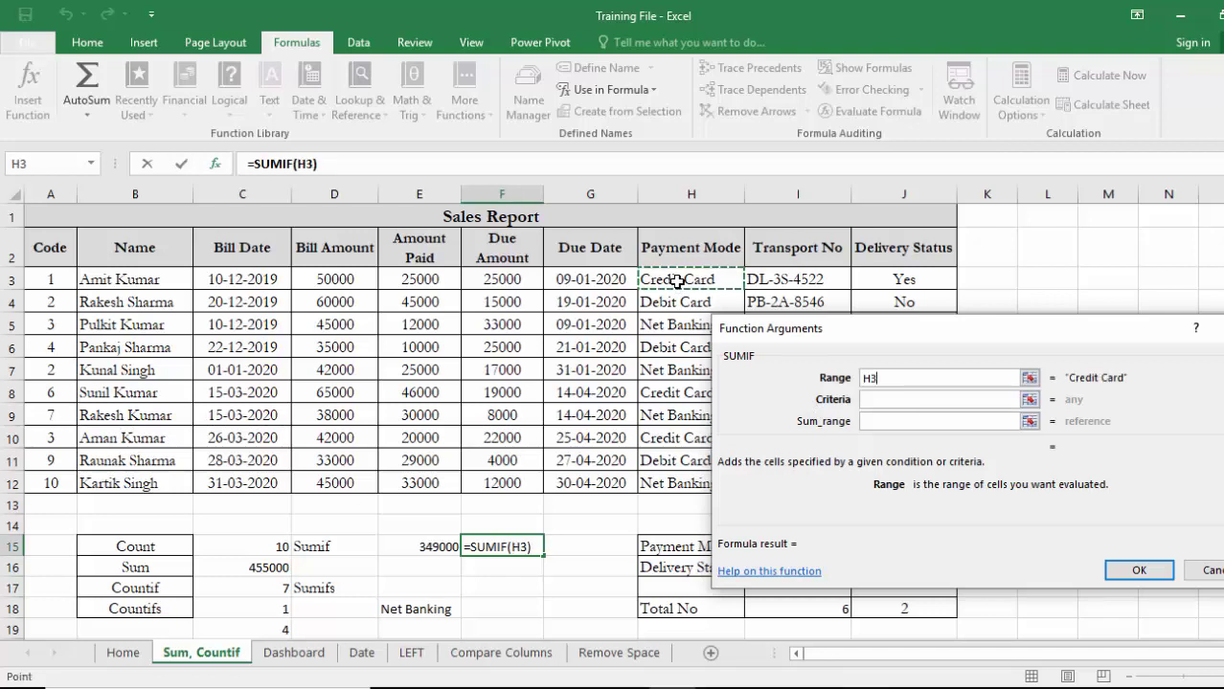
key("ctrl+shift+Down")
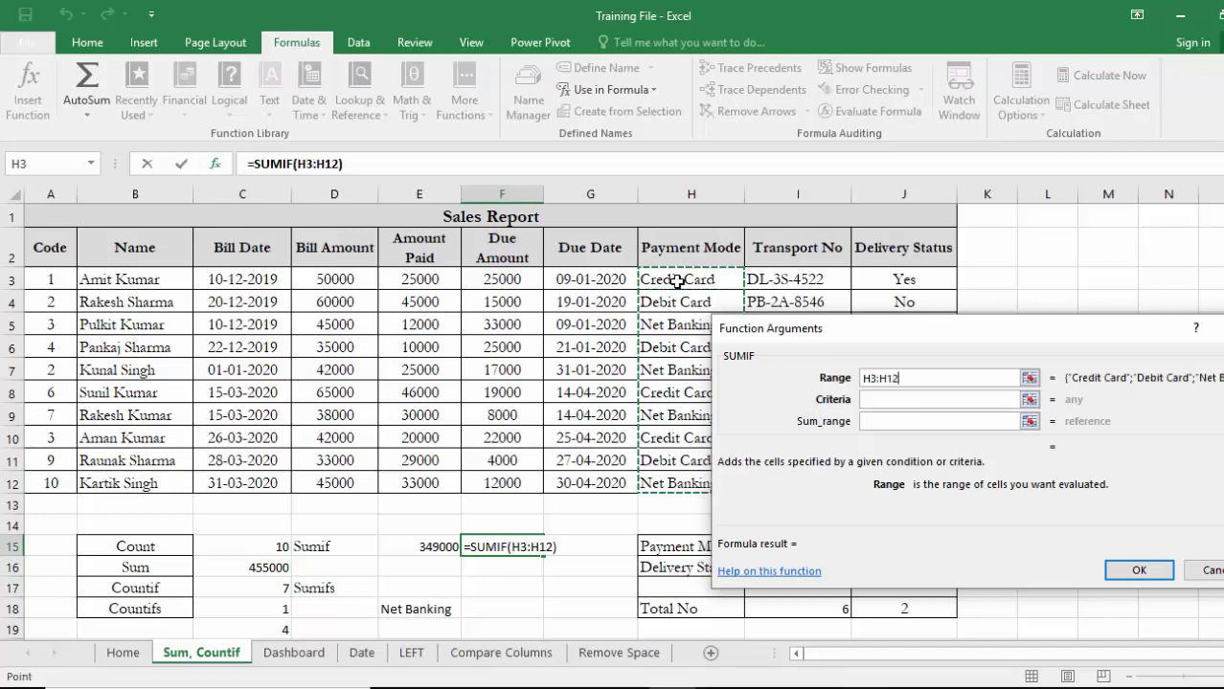
left_click(868, 400)
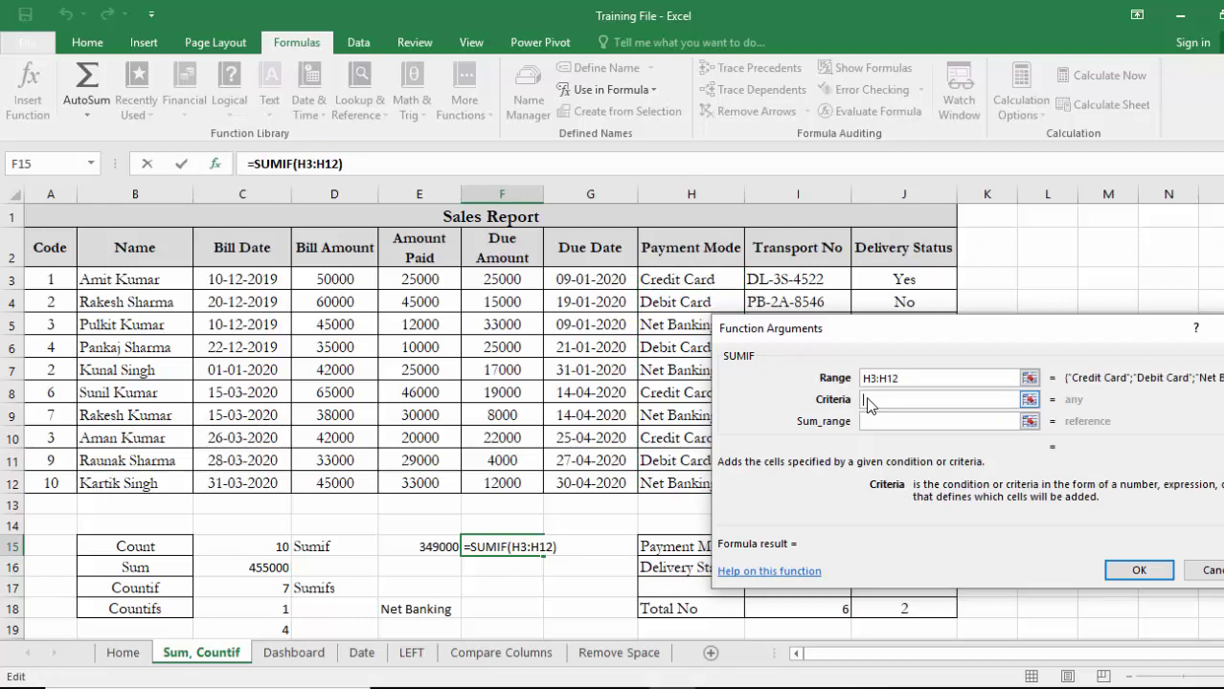
type("\"Credit Card\"")
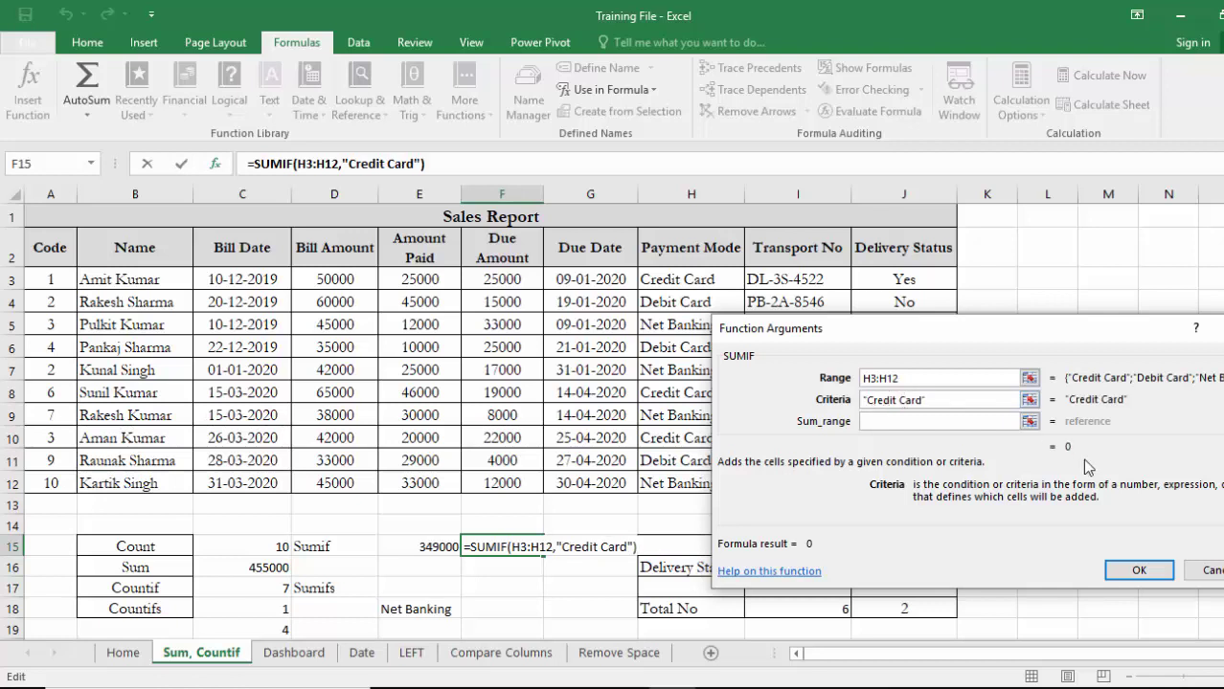
left_click(936, 422)
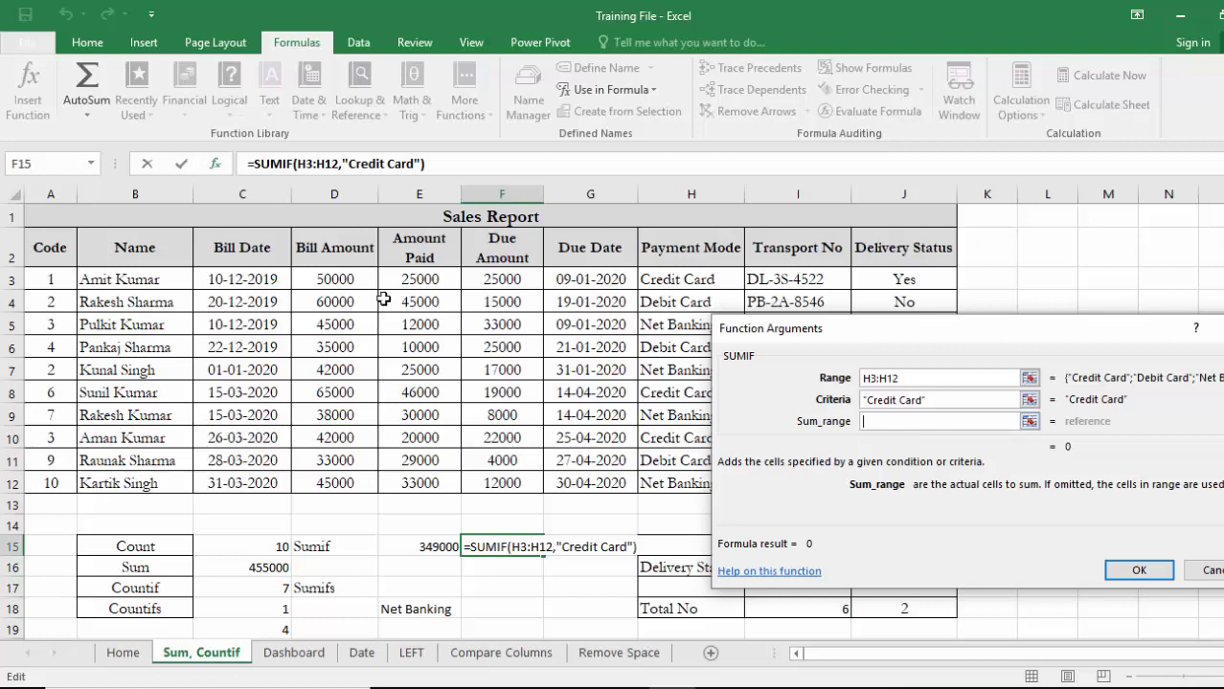
left_click(330, 277)
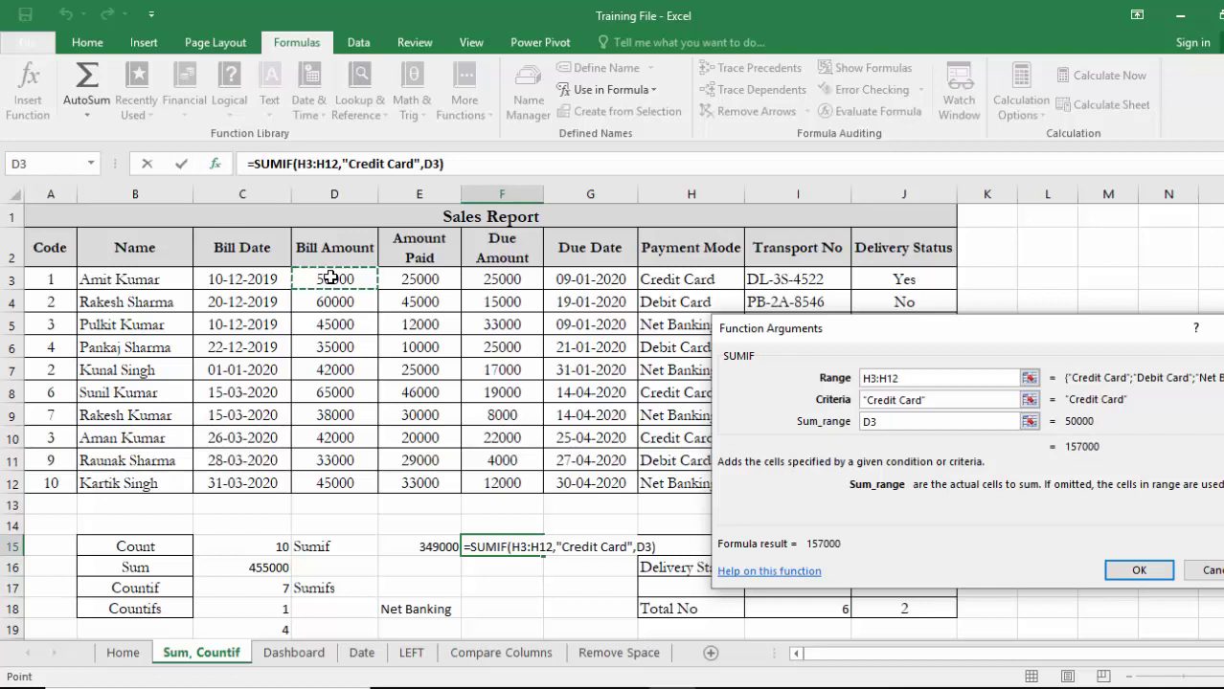
key("ctrl+shift+Down")
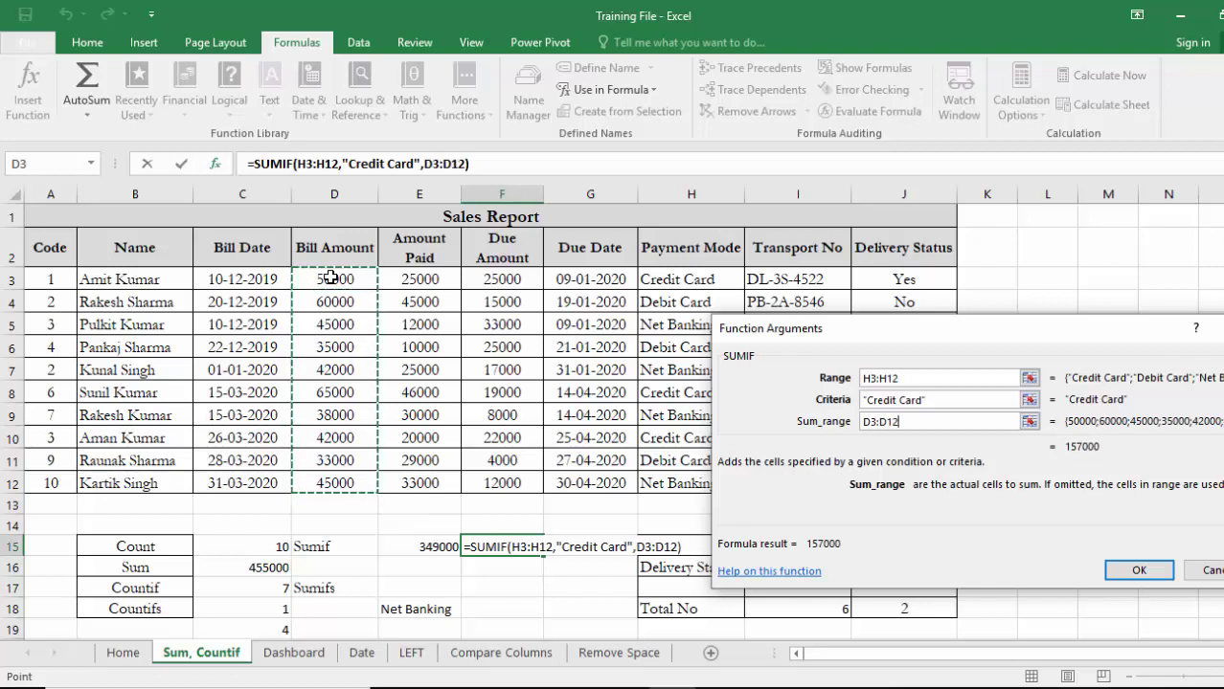
left_click(1139, 571)
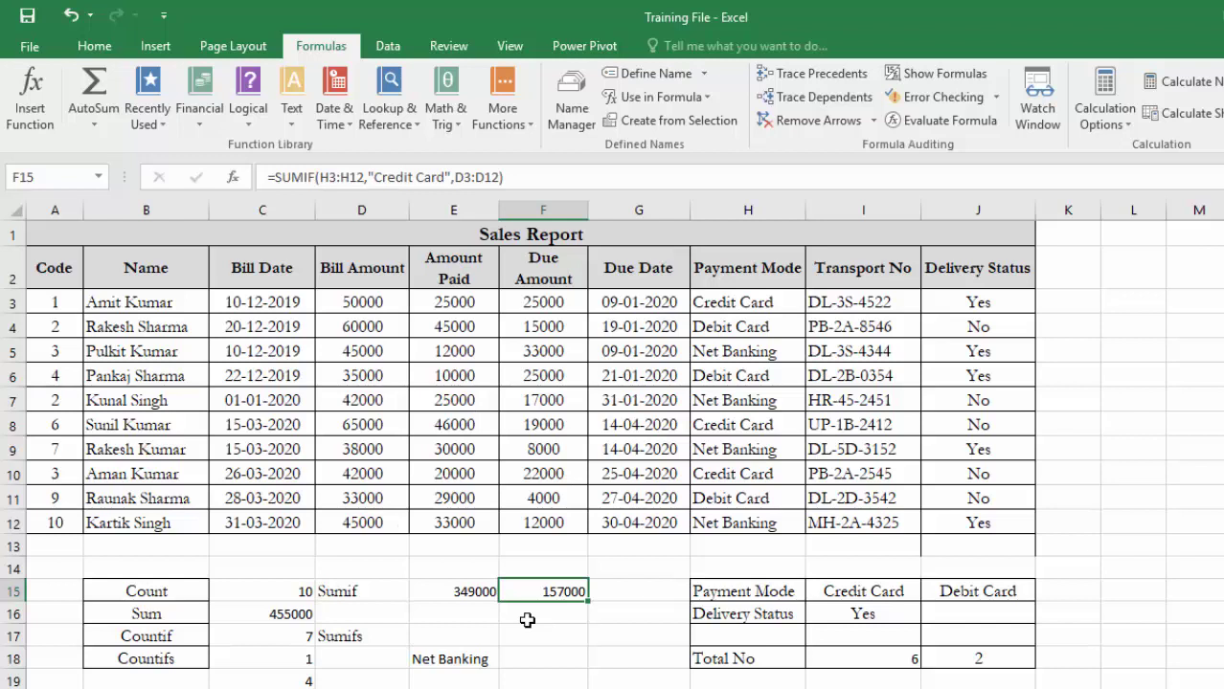
Start a SUMIFS formula in E17 beside the Sumifs label, with the bill amounts D3:D12 as the sum range.
key("Down")
key("Down")
key("Down")
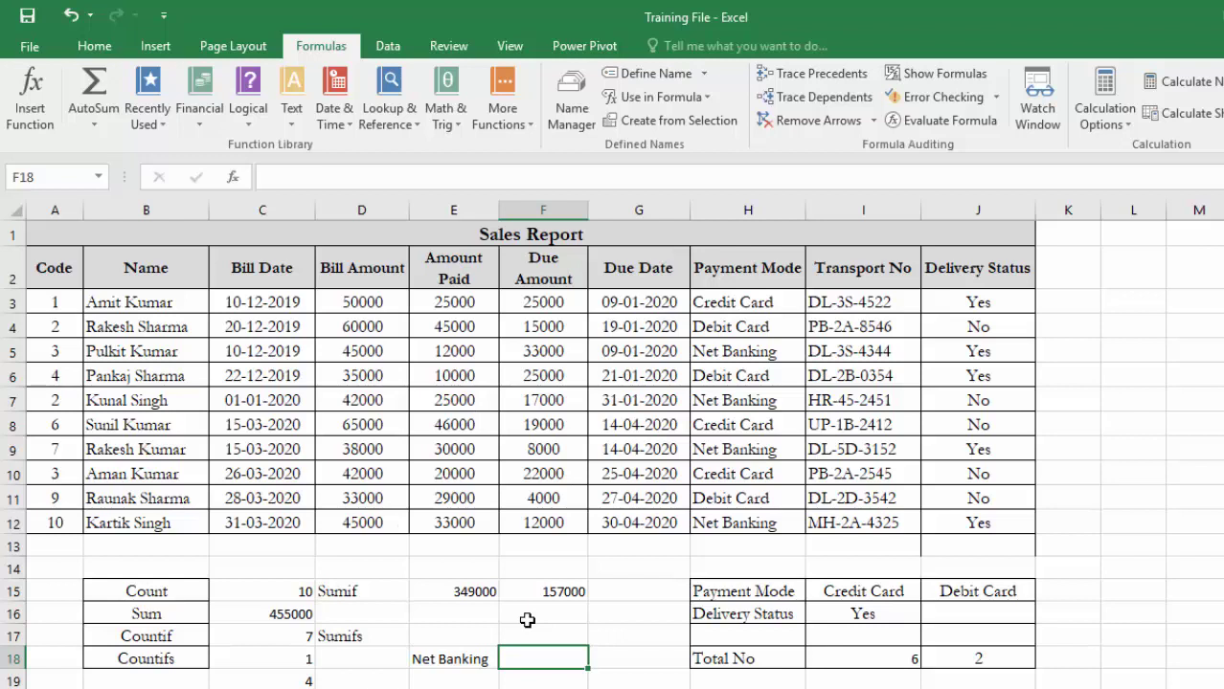
key("Up")
key("Left")
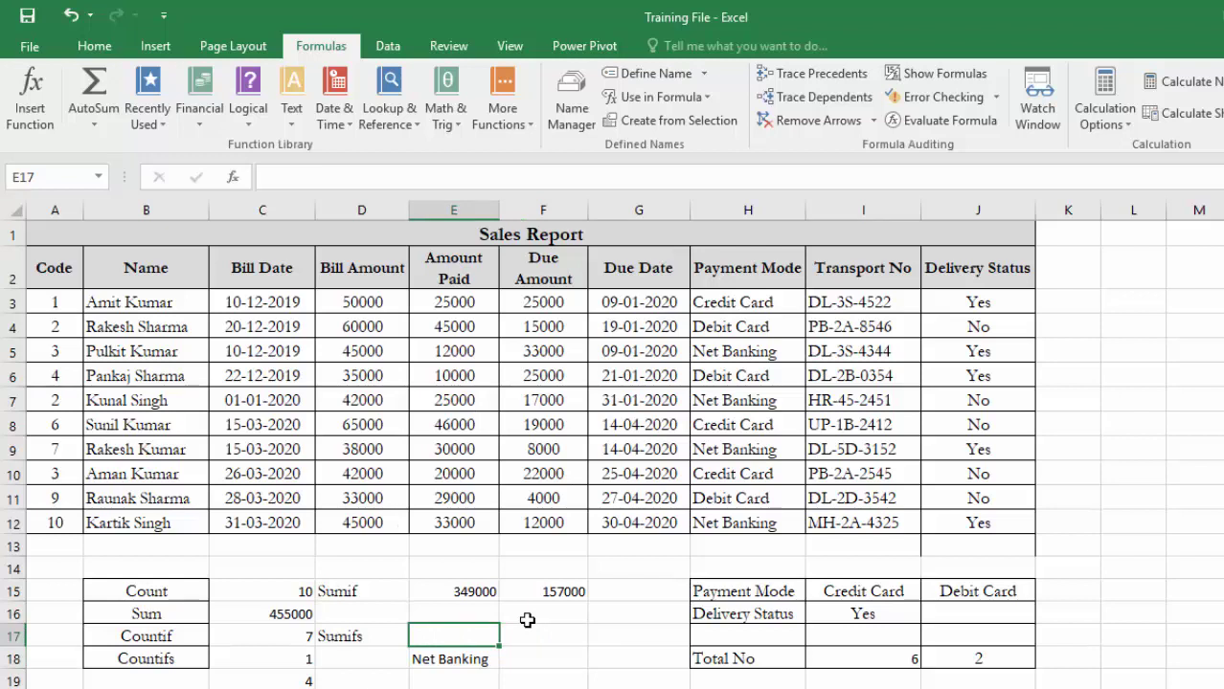
type("=sumif")
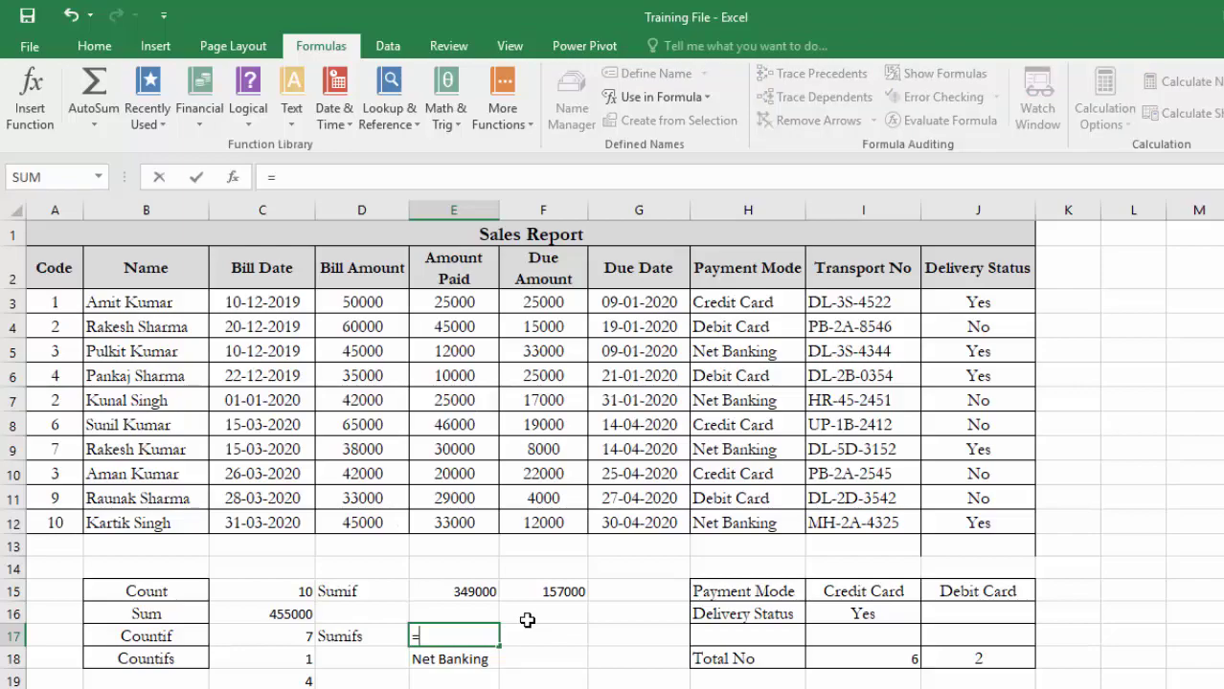
type("s")
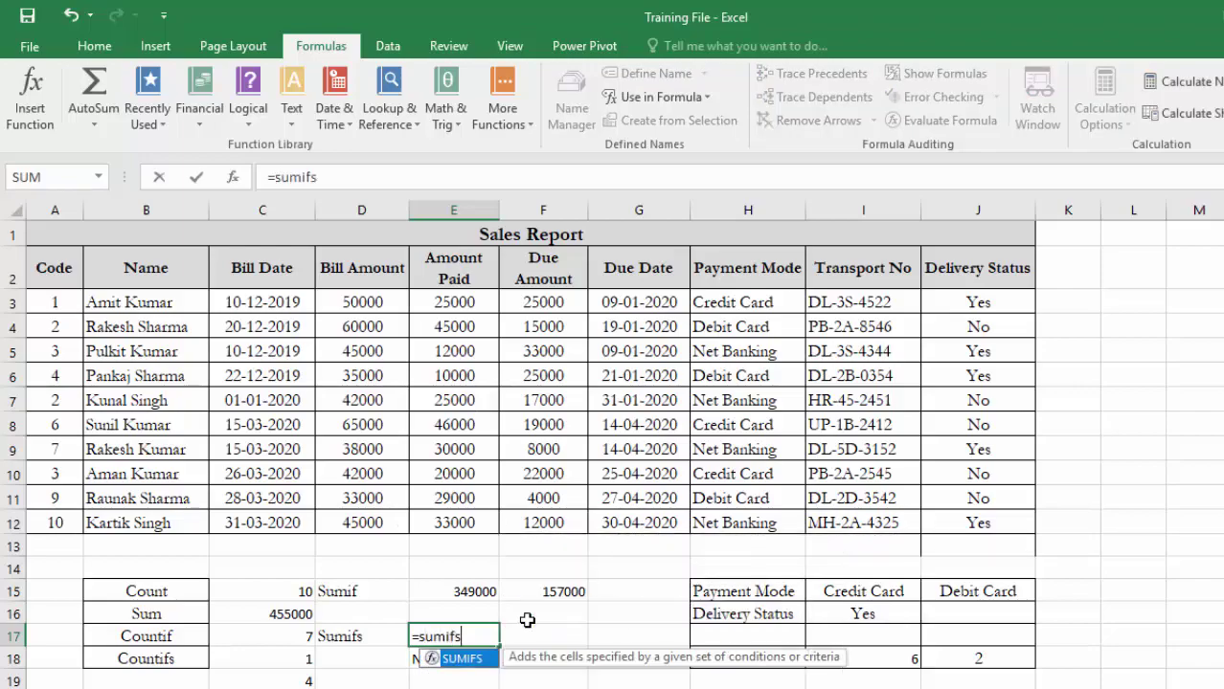
key("ctrl+a")
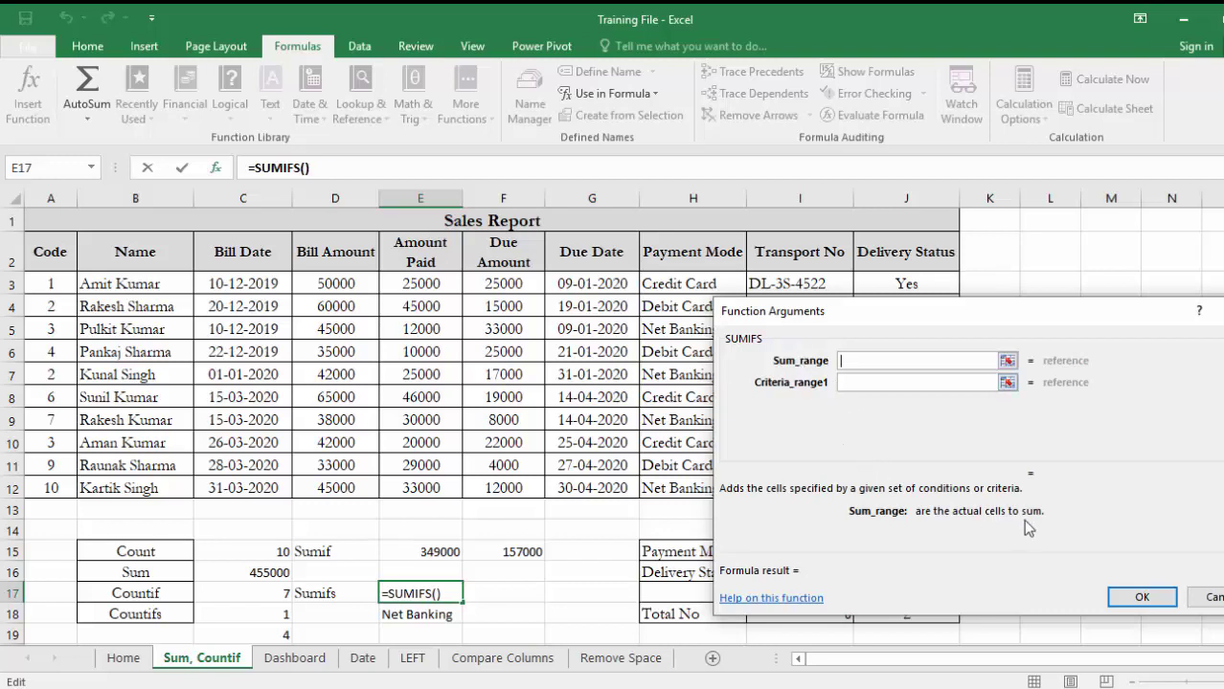
left_click(326, 284)
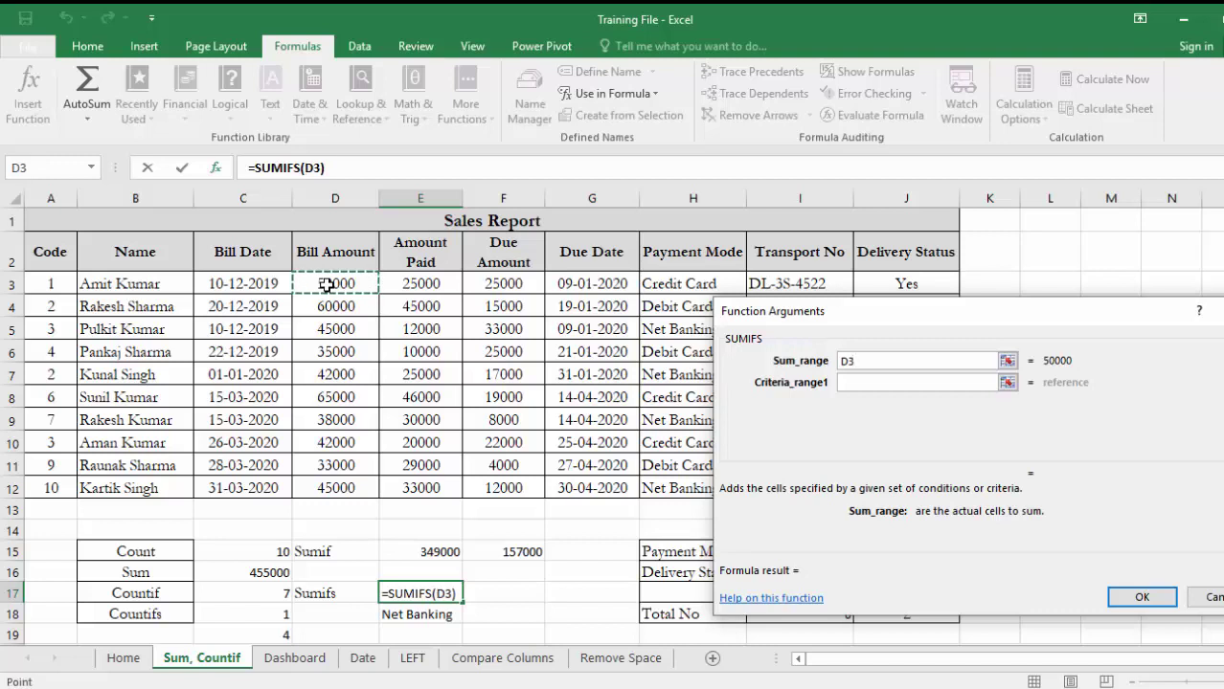
key("ctrl+shift+Down")
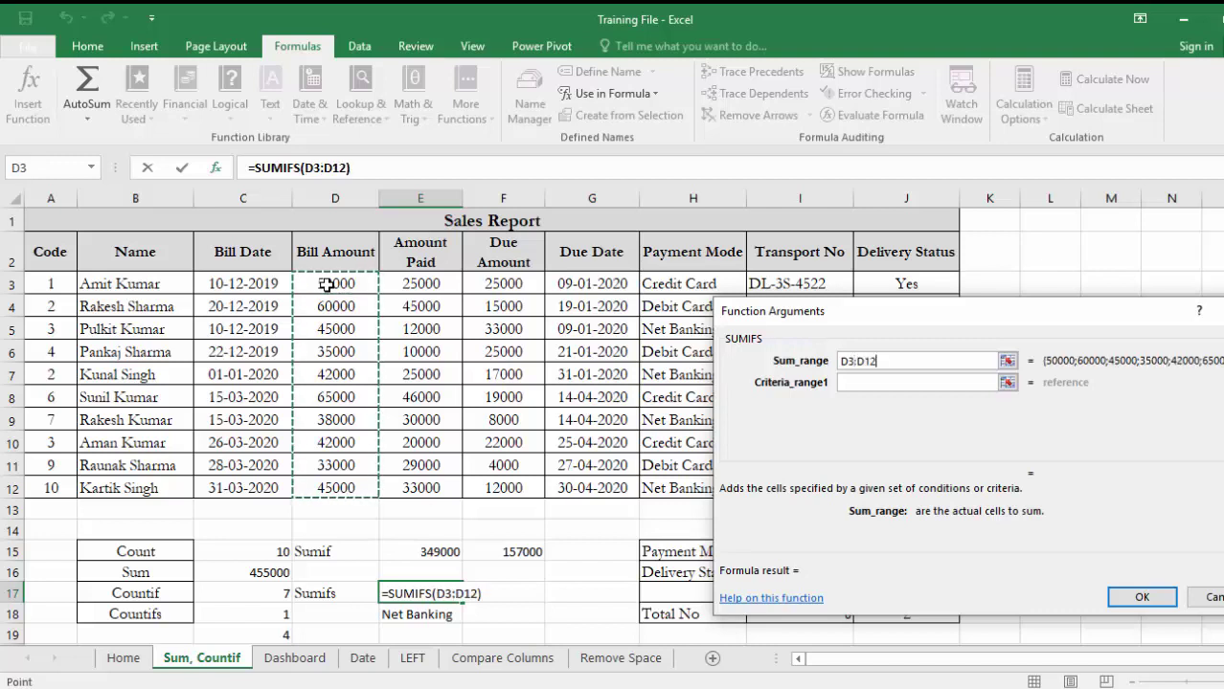
Set the SUMIFS formula's first condition to payment modes H3:H12 equal to "Credit Card".
left_click(849, 383)
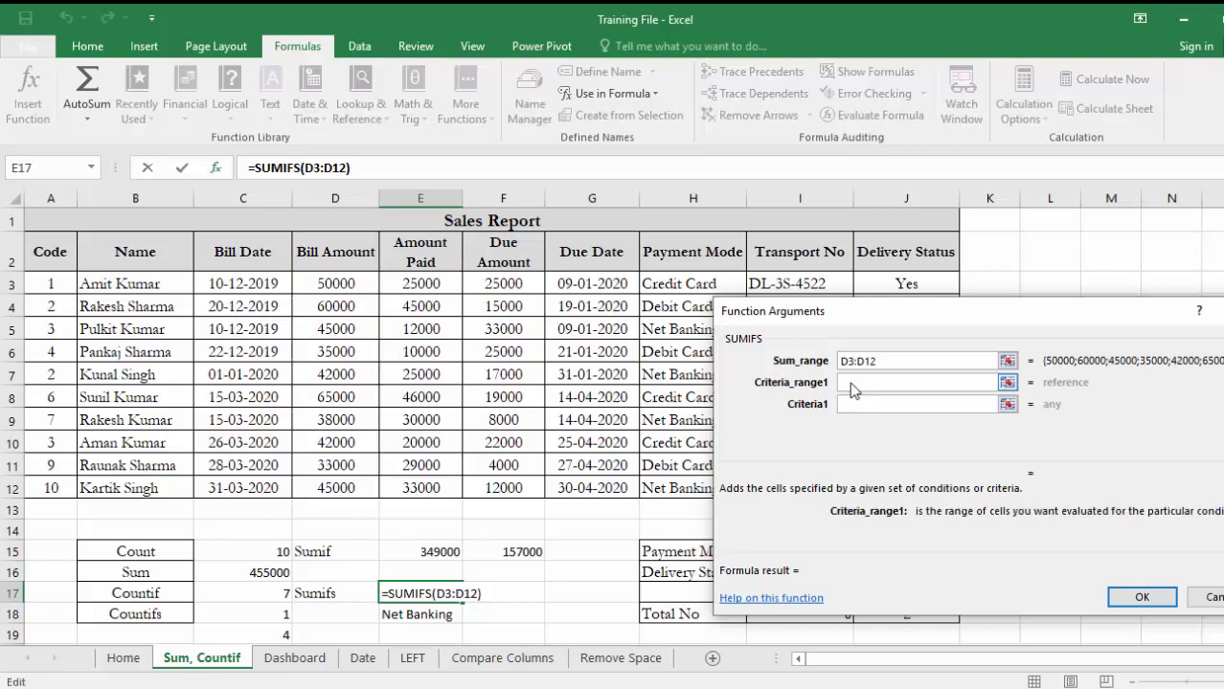
left_click(659, 285)
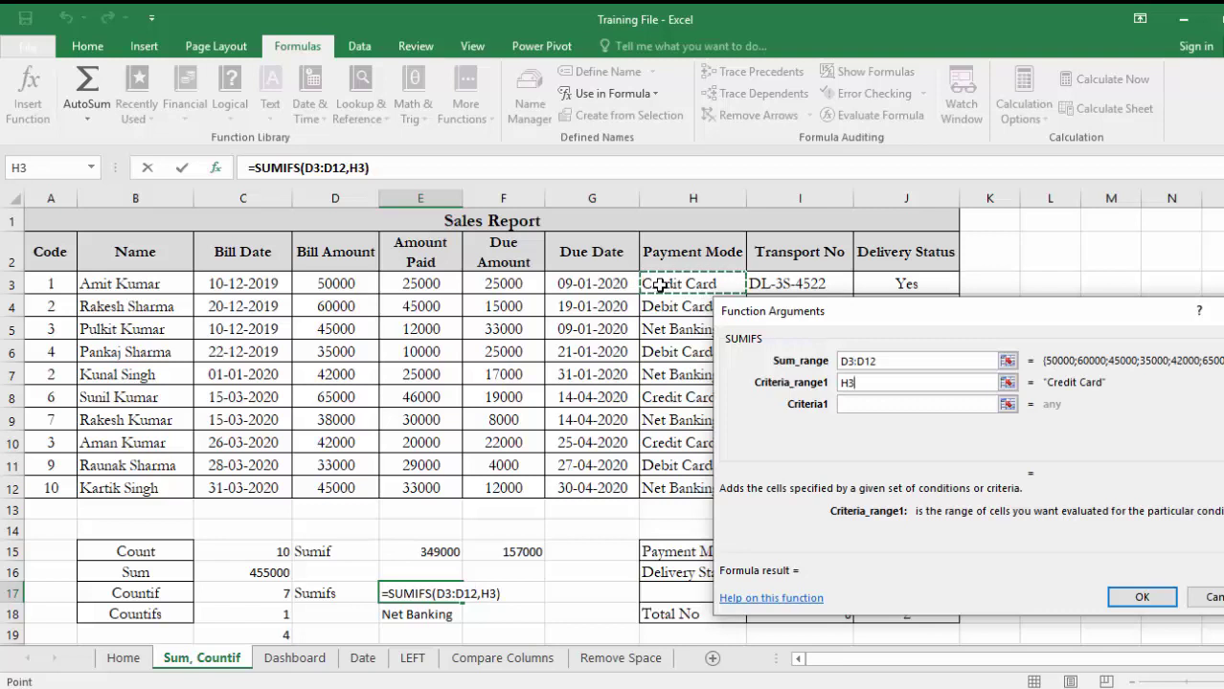
key("ctrl+shift+Down")
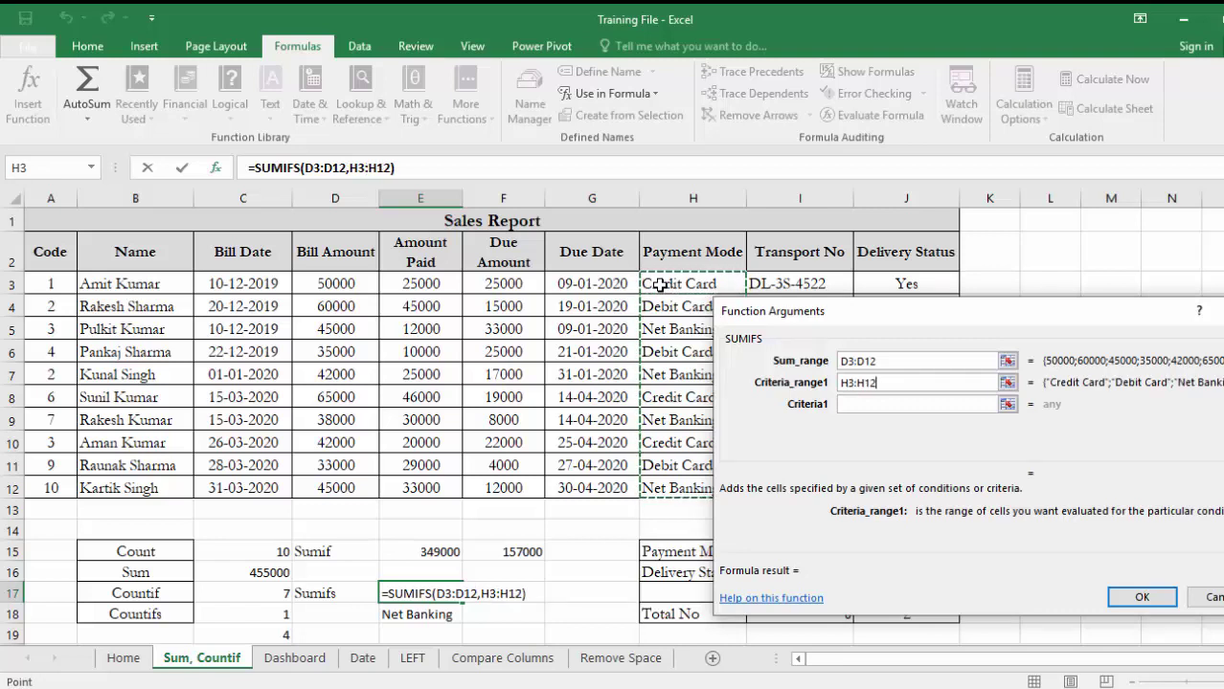
left_click(856, 406)
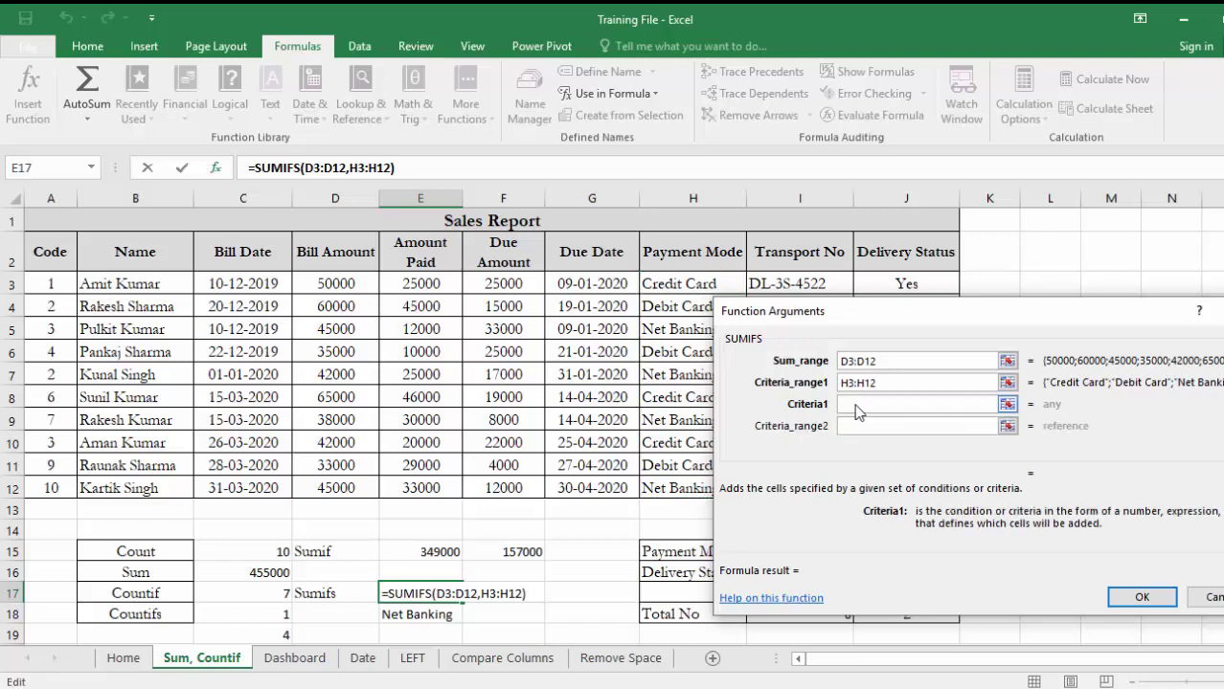
type("Credit")
key("BackSpace")
key("BackSpace")
key("BackSpace")
key("BackSpace")
key("BackSpace")
key("BackSpace")
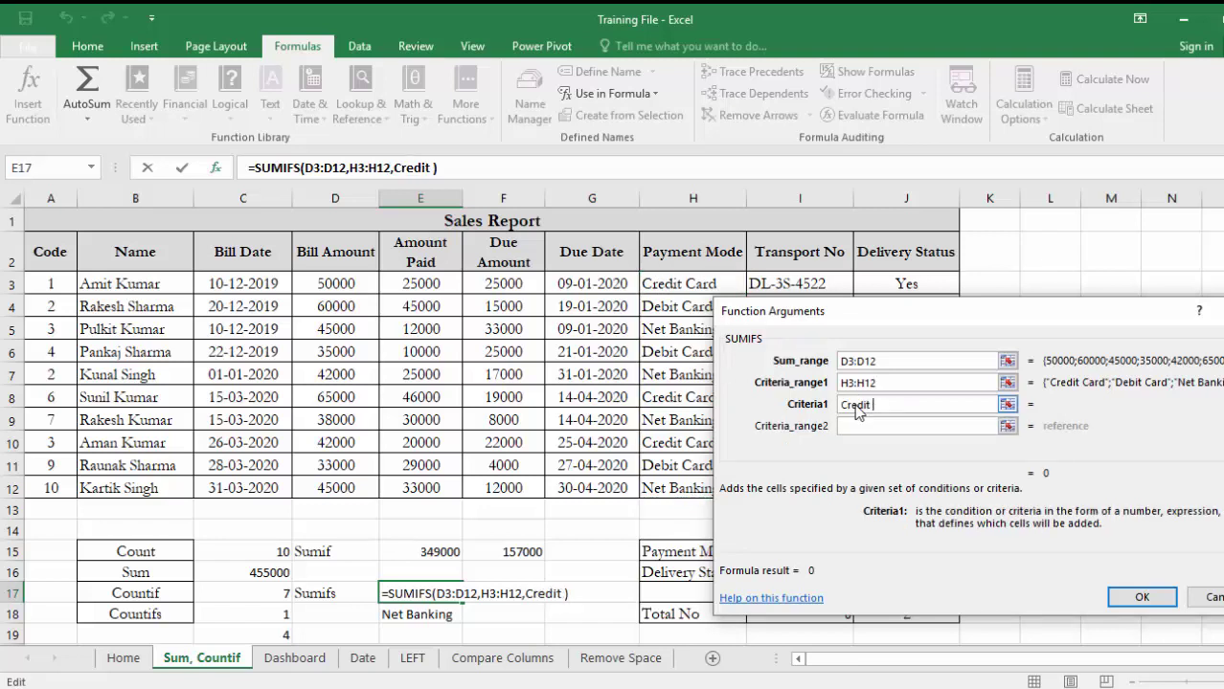
key("BackSpace")
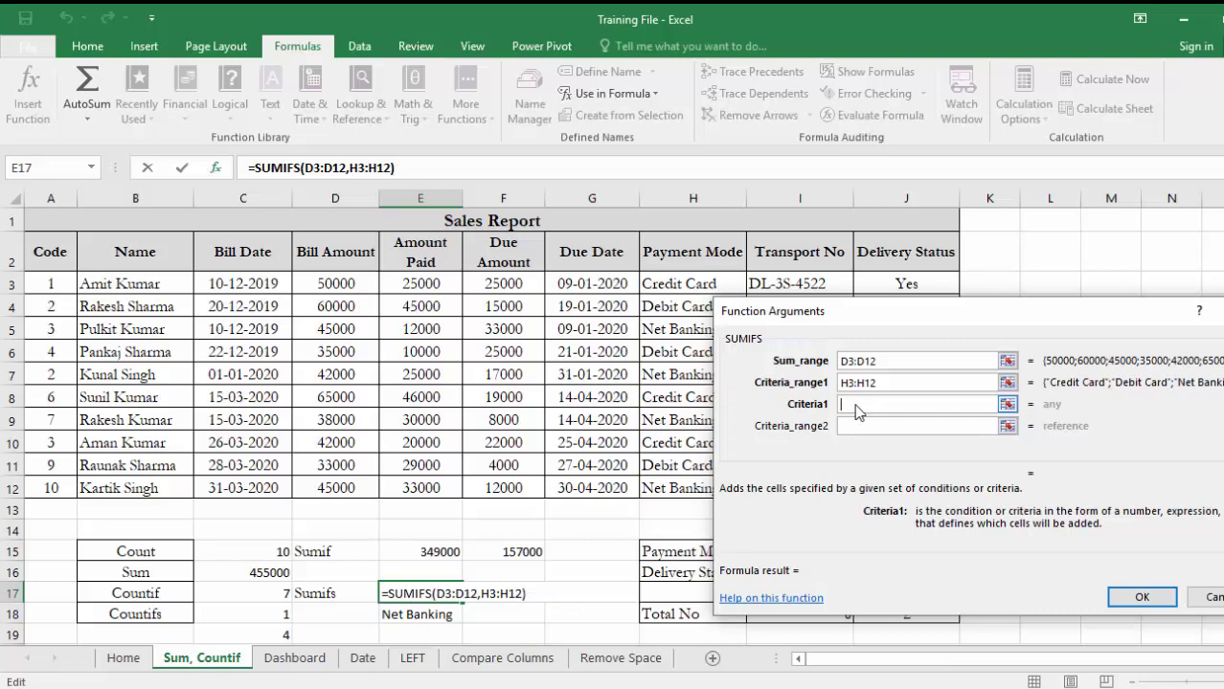
type("\"Credit Card")
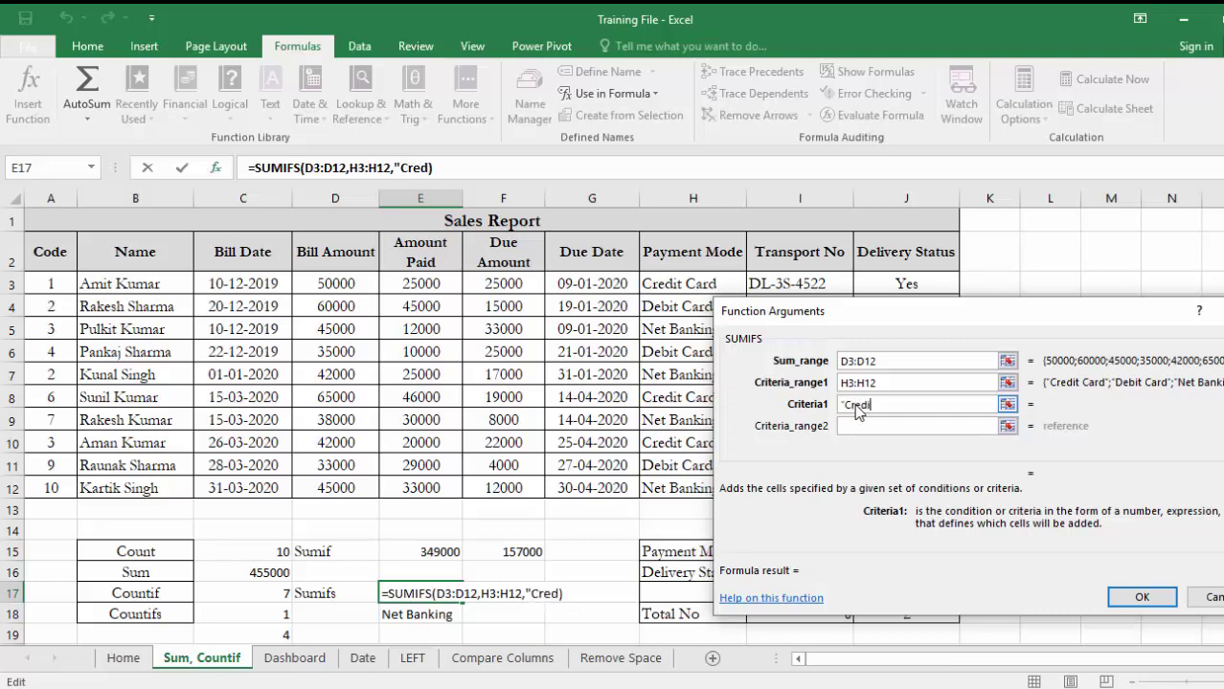
type("\"")
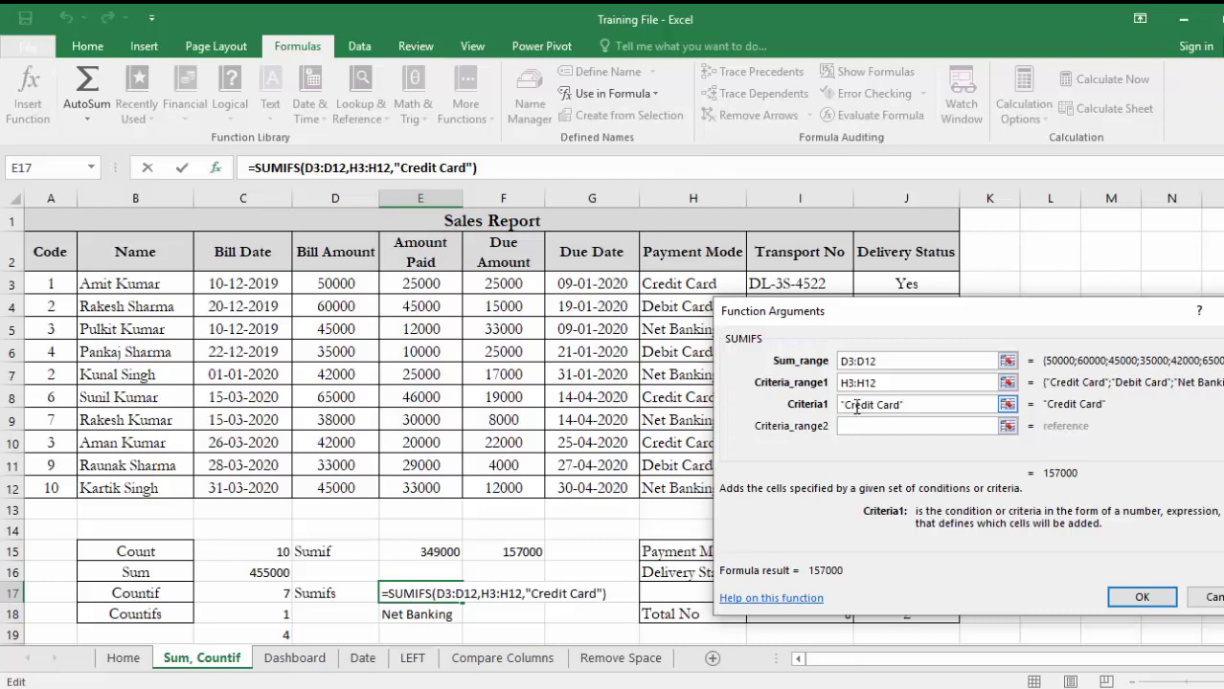
Add delivery status J3:J12 equal to "Yes" as the second SUMIFS condition and complete the formula in E17.
left_click(857, 427)
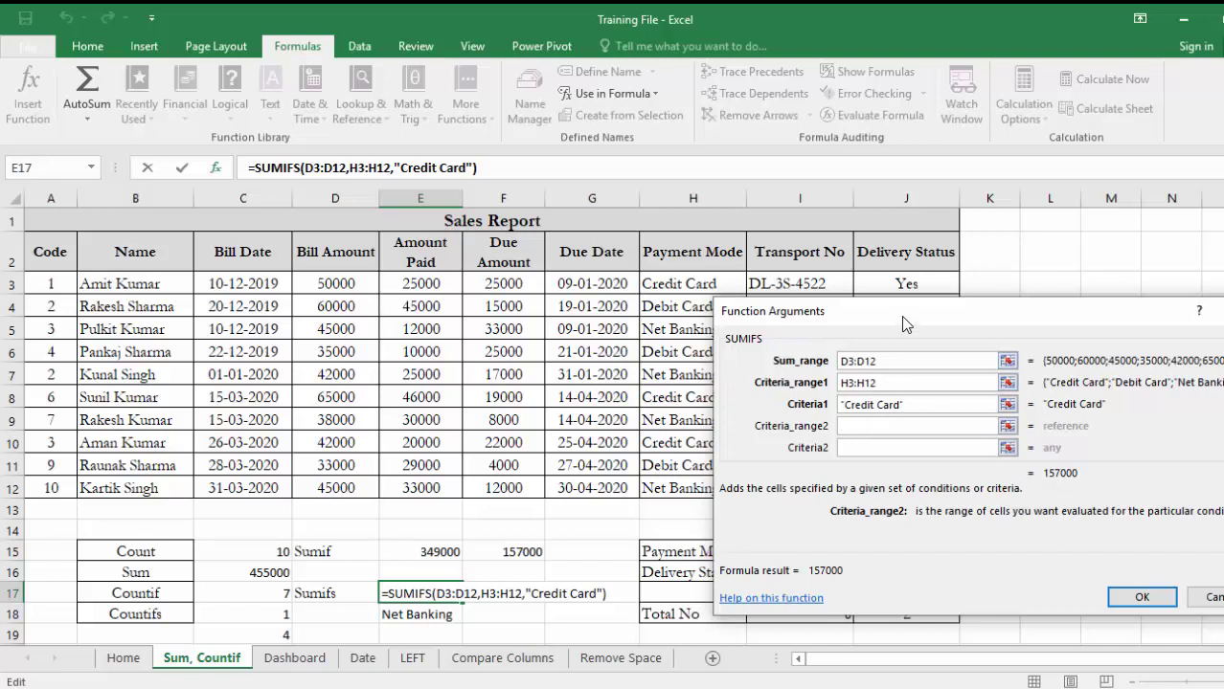
left_click_drag(898, 330, 814, 380)
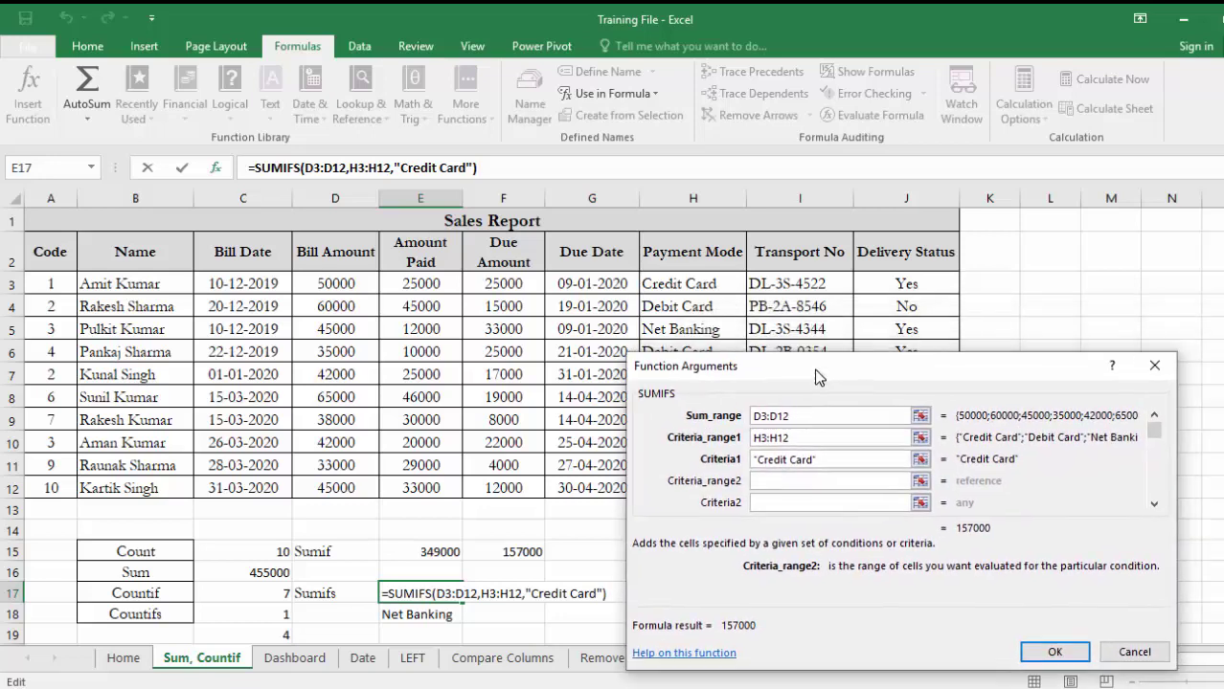
left_click(880, 283)
key("ctrl+shift+Down")
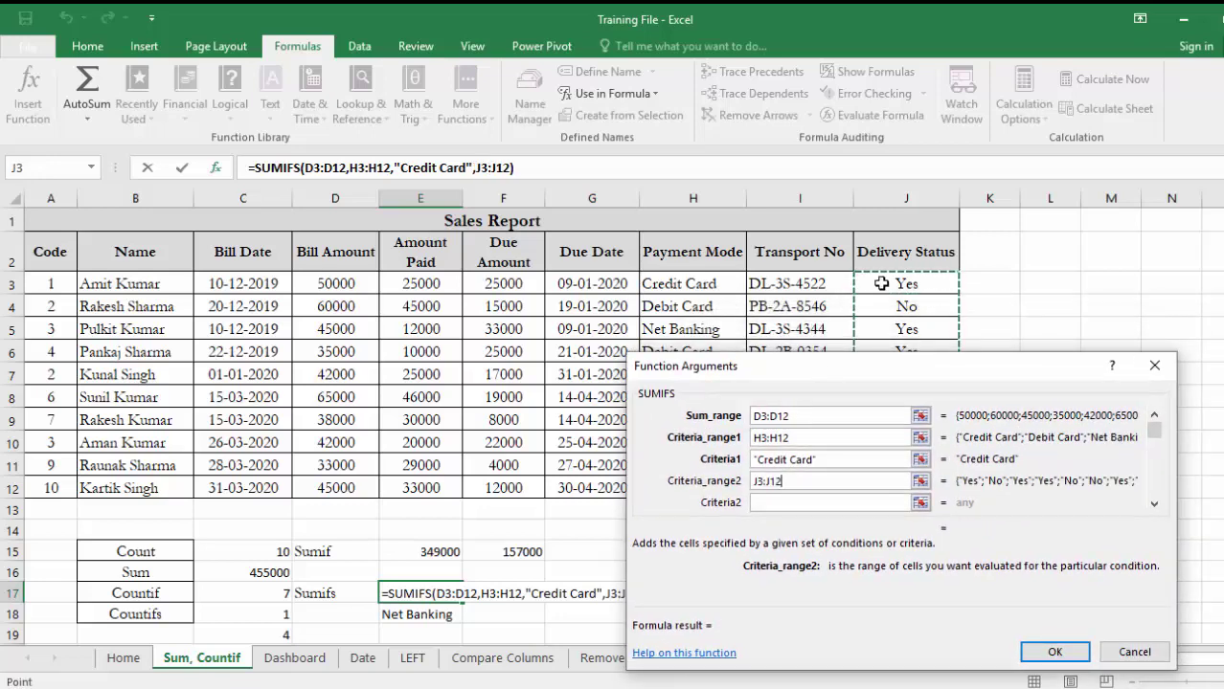
left_click(778, 503)
type("\"")
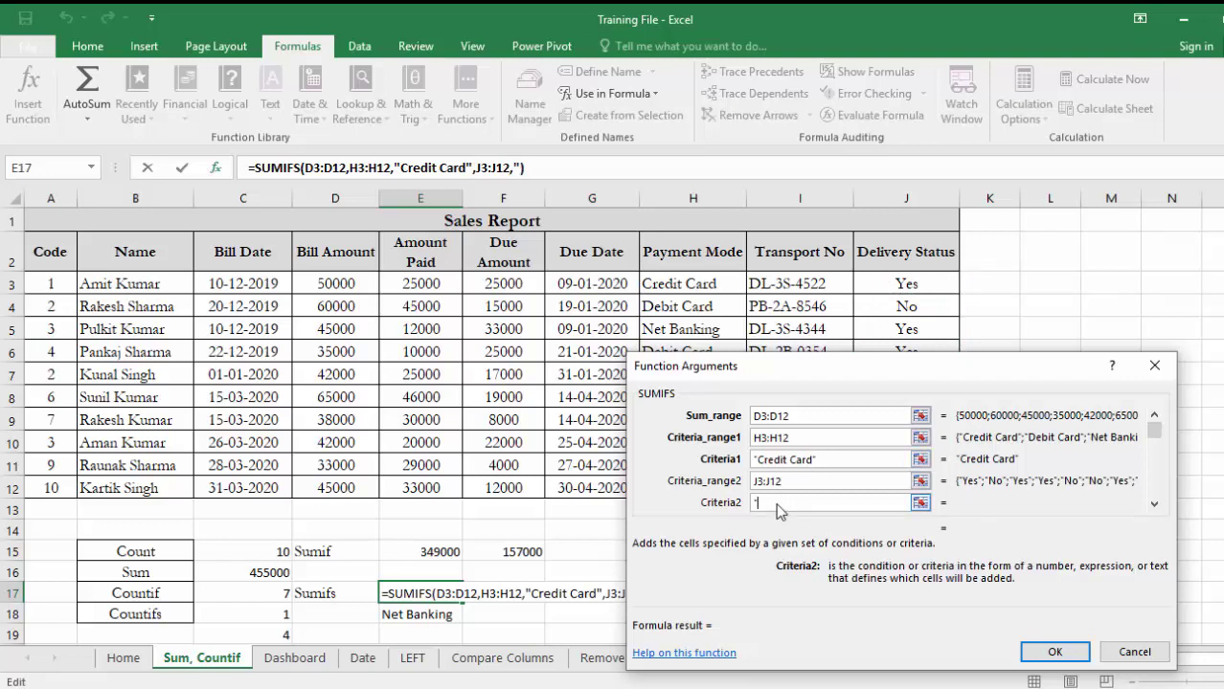
type("Yes\"")
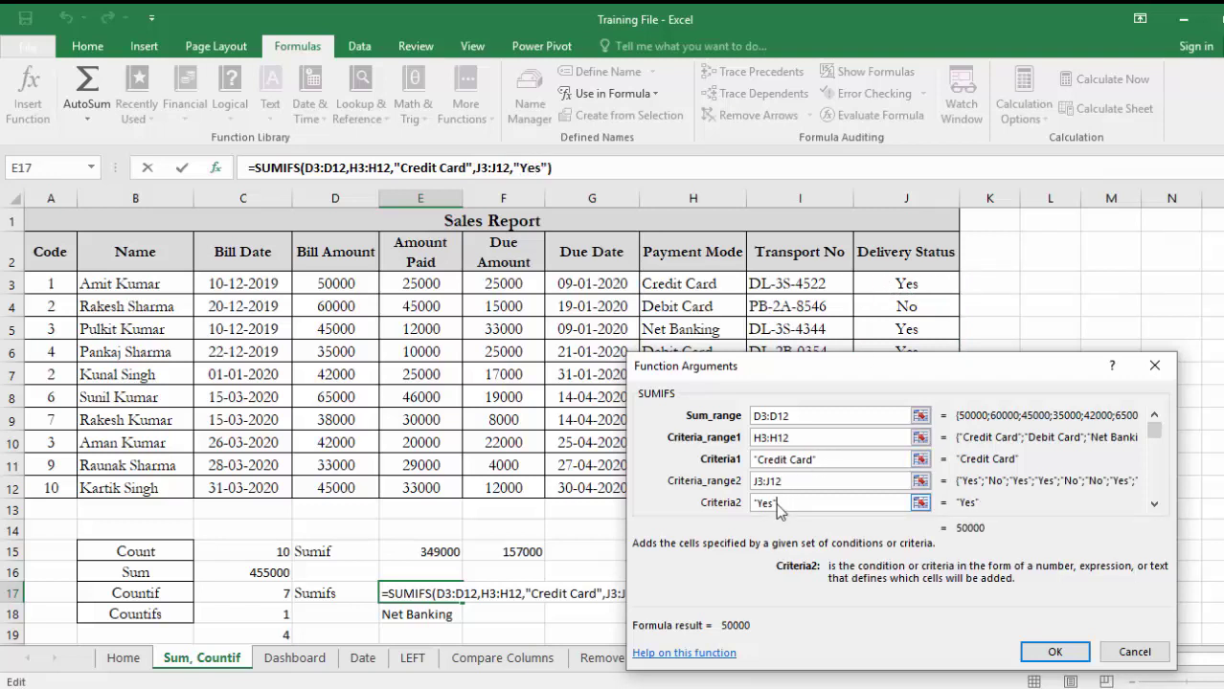
left_click(1049, 651)
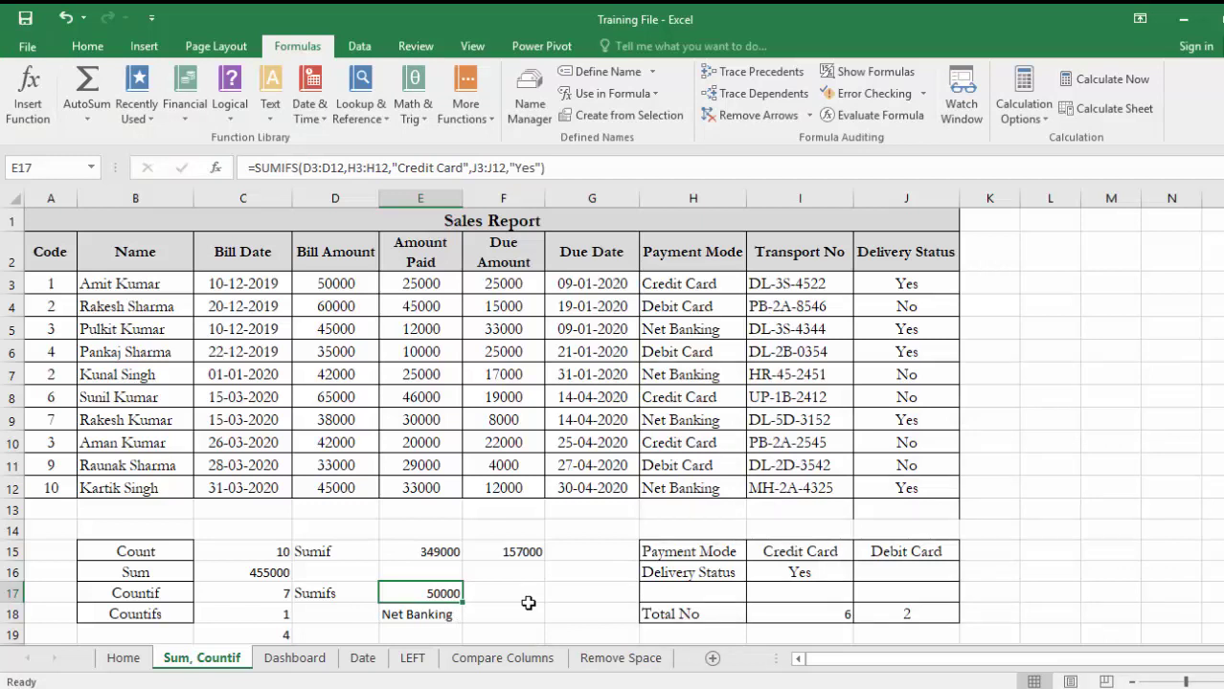
Examine the payment mode, delivery status and bill amount in row 3 against the SUMIFS result.
left_click(684, 279)
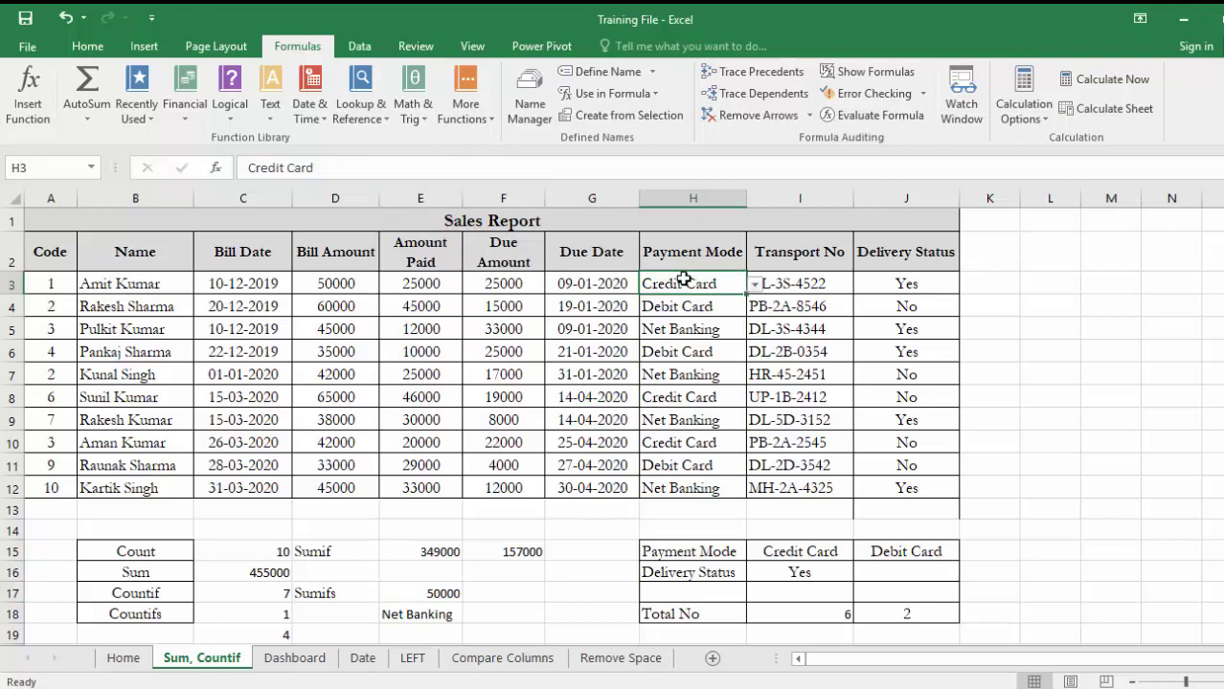
key("Right")
key("Right")
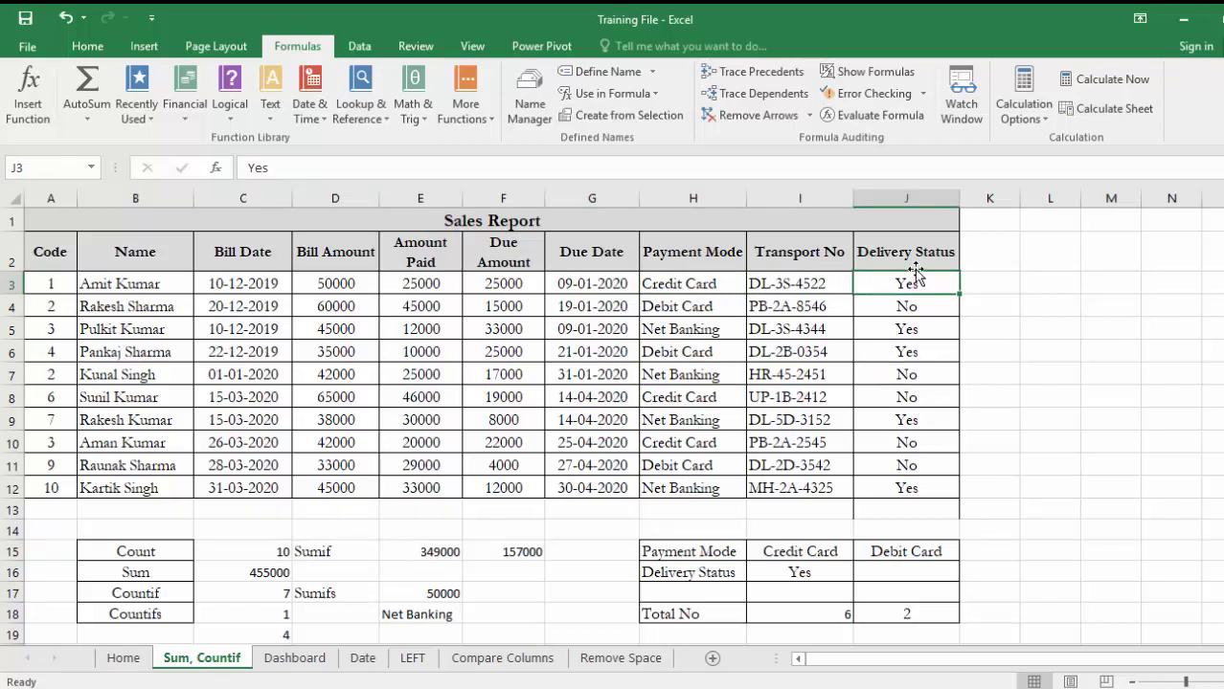
key("Left")
key("Left")
key("Left")
key("Left")
key("Left")
key("Left")
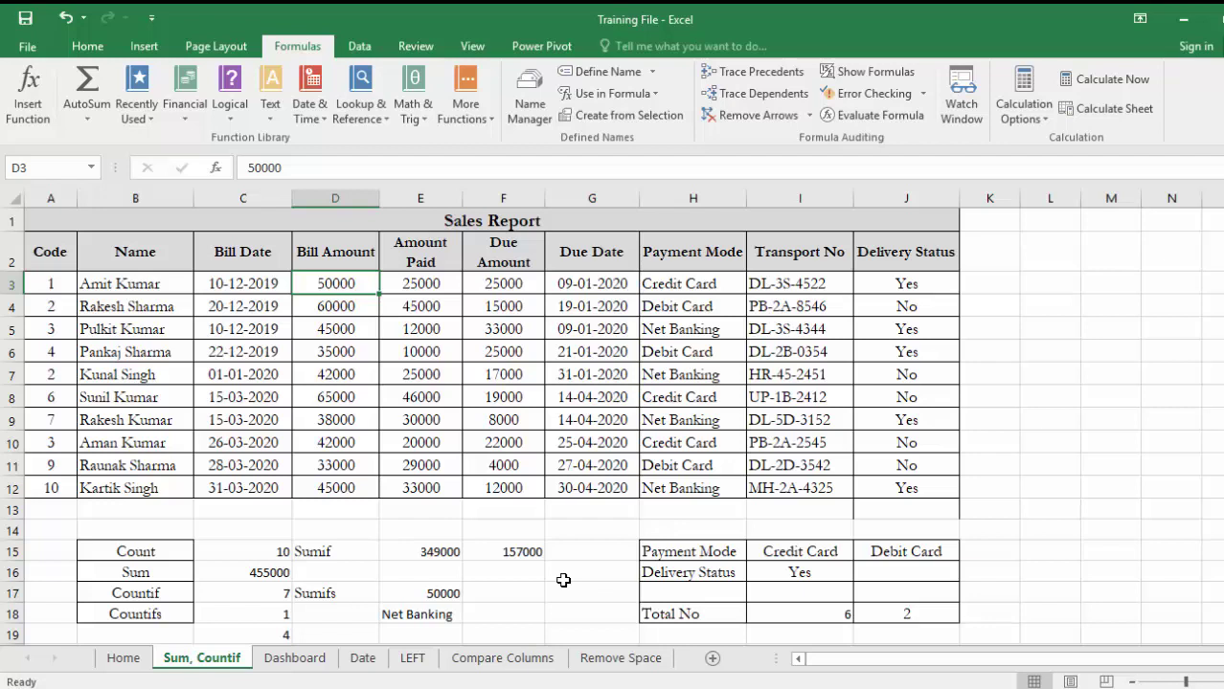
Change the delivery status in J10 to Yes.
left_click(705, 444)
key("Right")
key("Right")
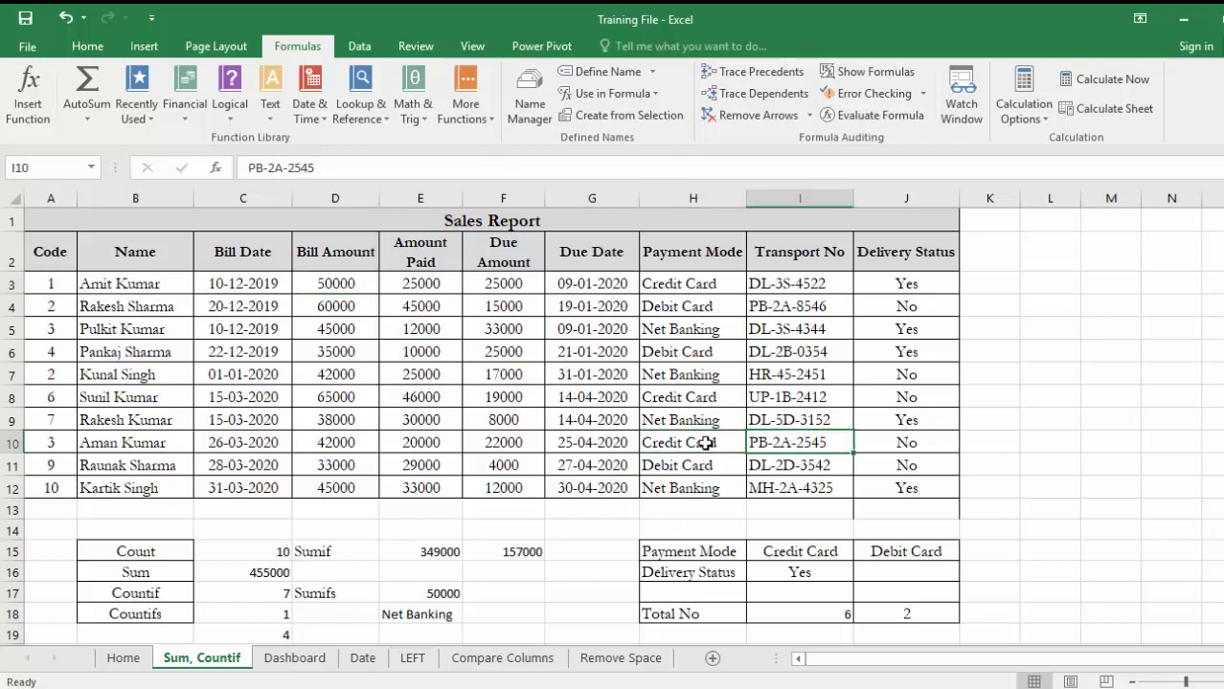
type("Yes")
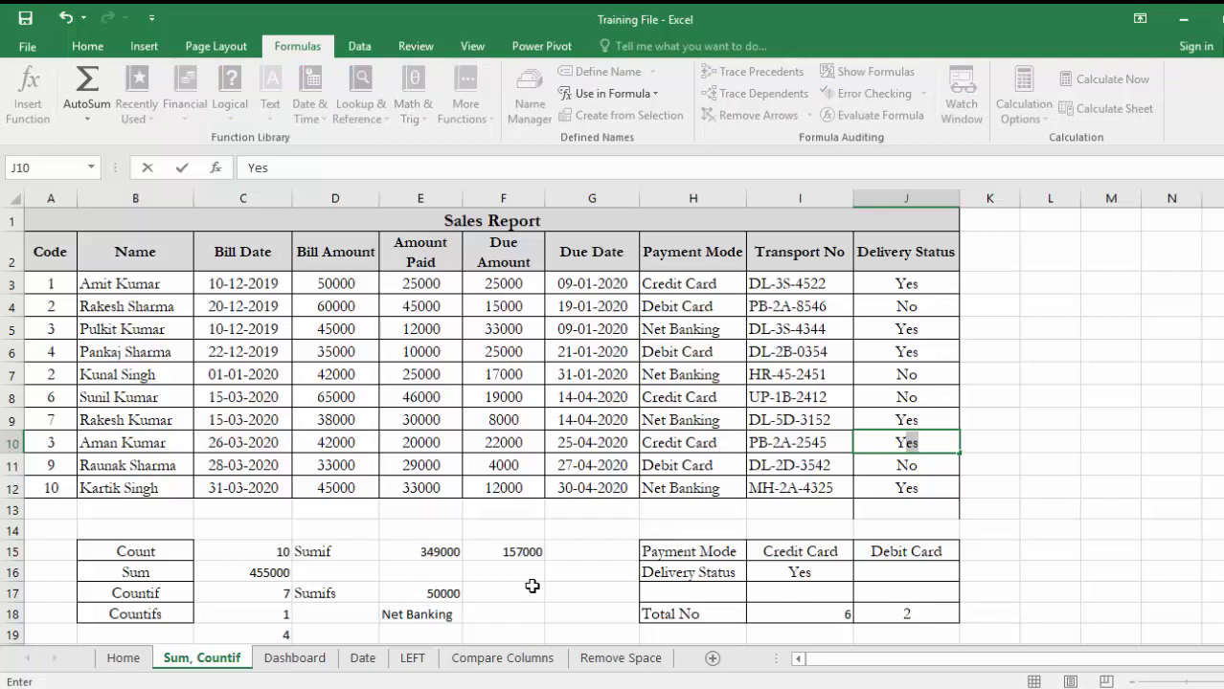
key("ctrl+Return")
key("Return")
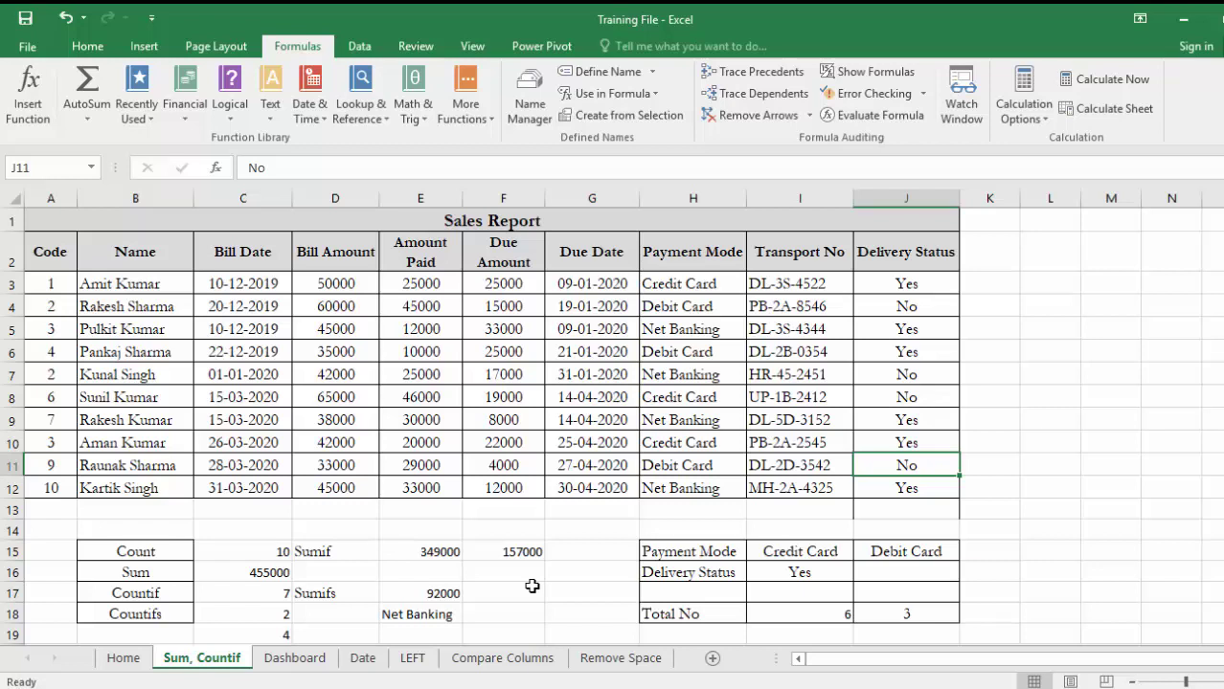
Switch to the Dashboard sheet and go to its payment status table.
key("ctrl+Page_Down")
left_click(535, 441)
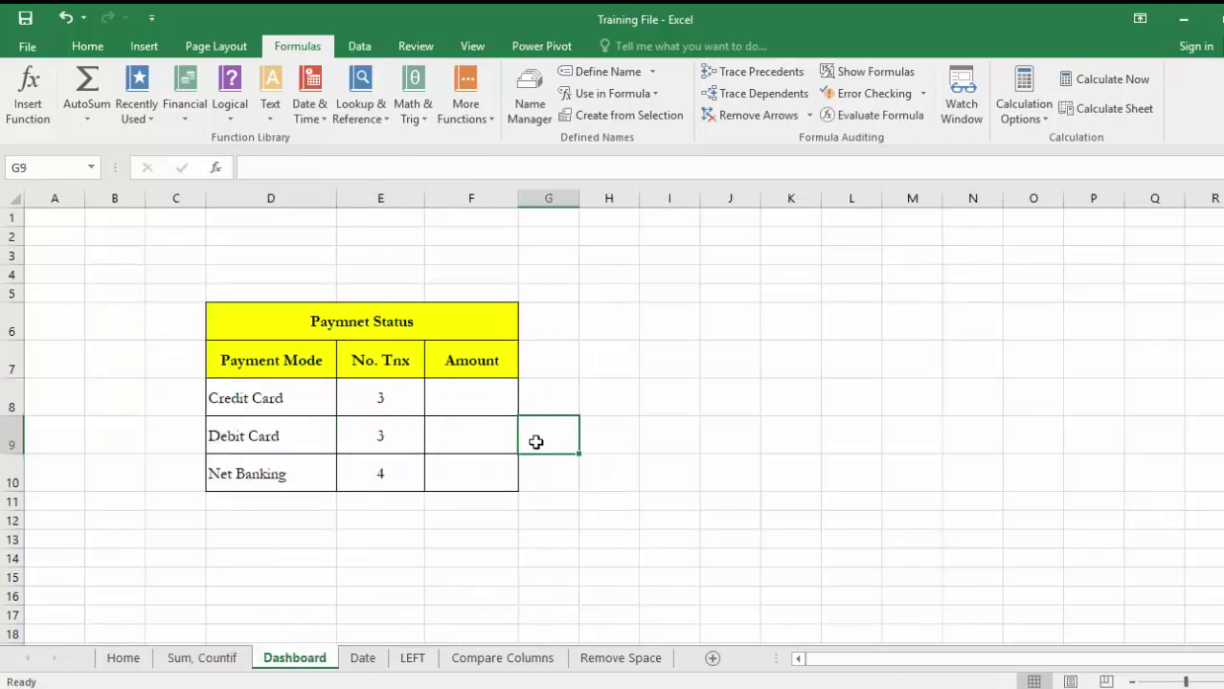